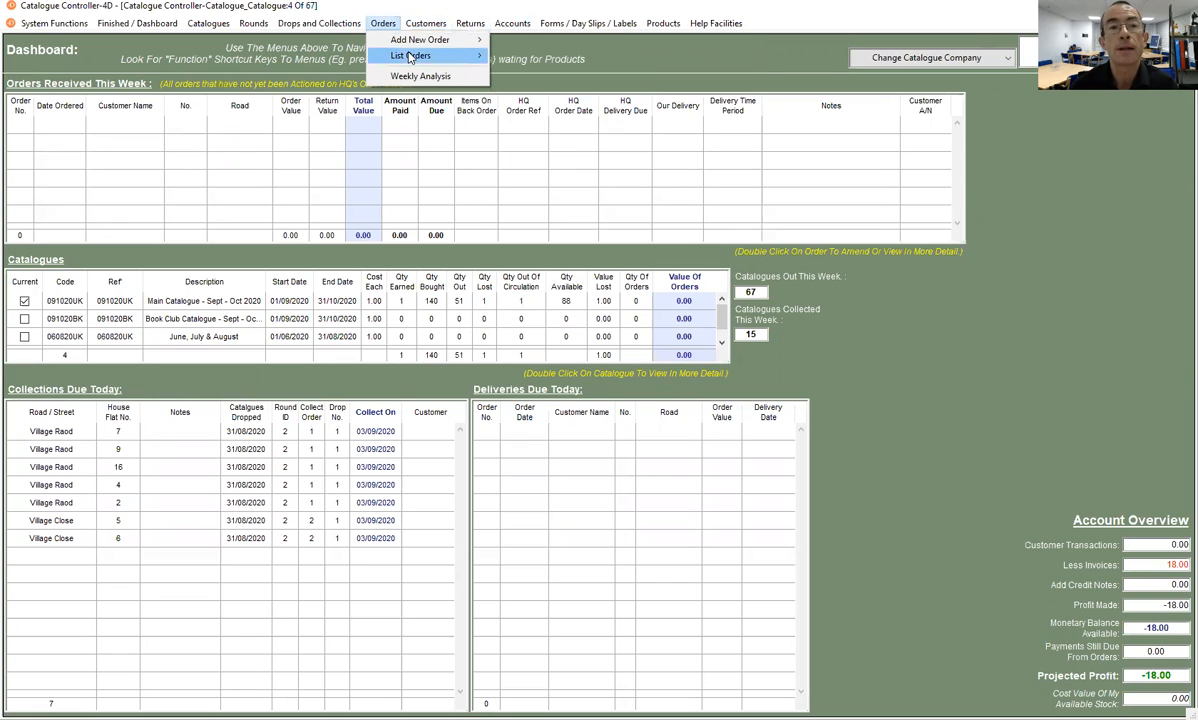
- Form a new order from the first drop in the list of collections noted with an order
mouse_move(440, 40)
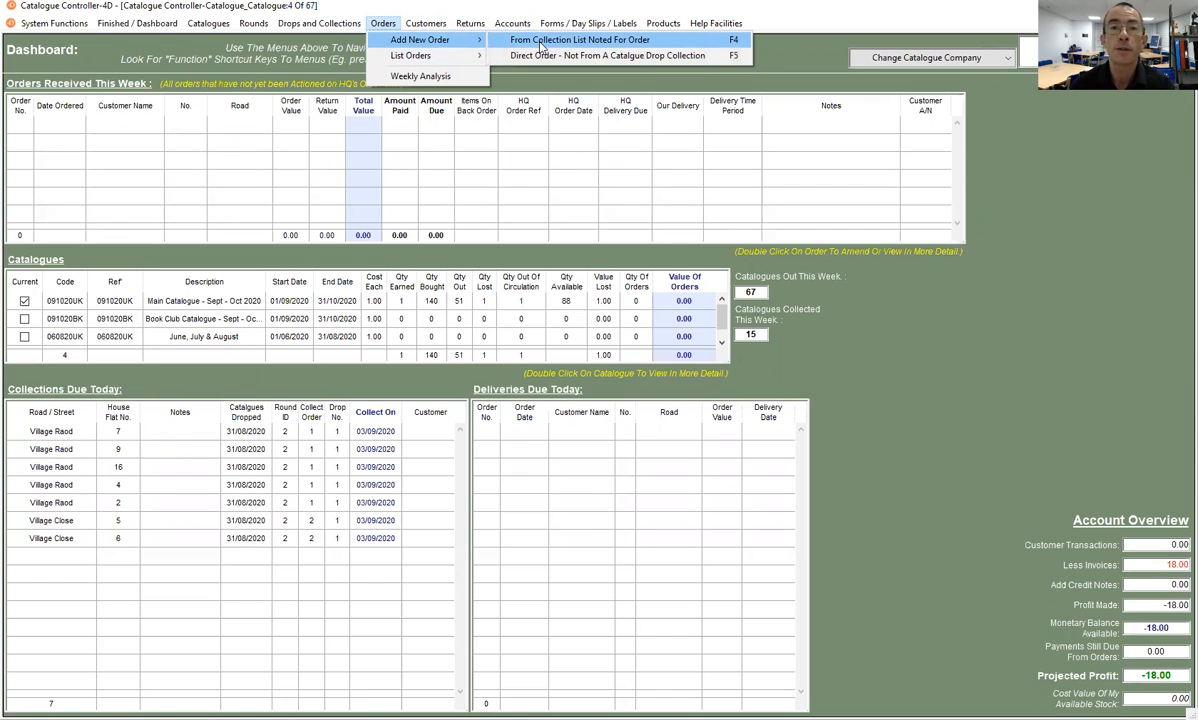
click(541, 42)
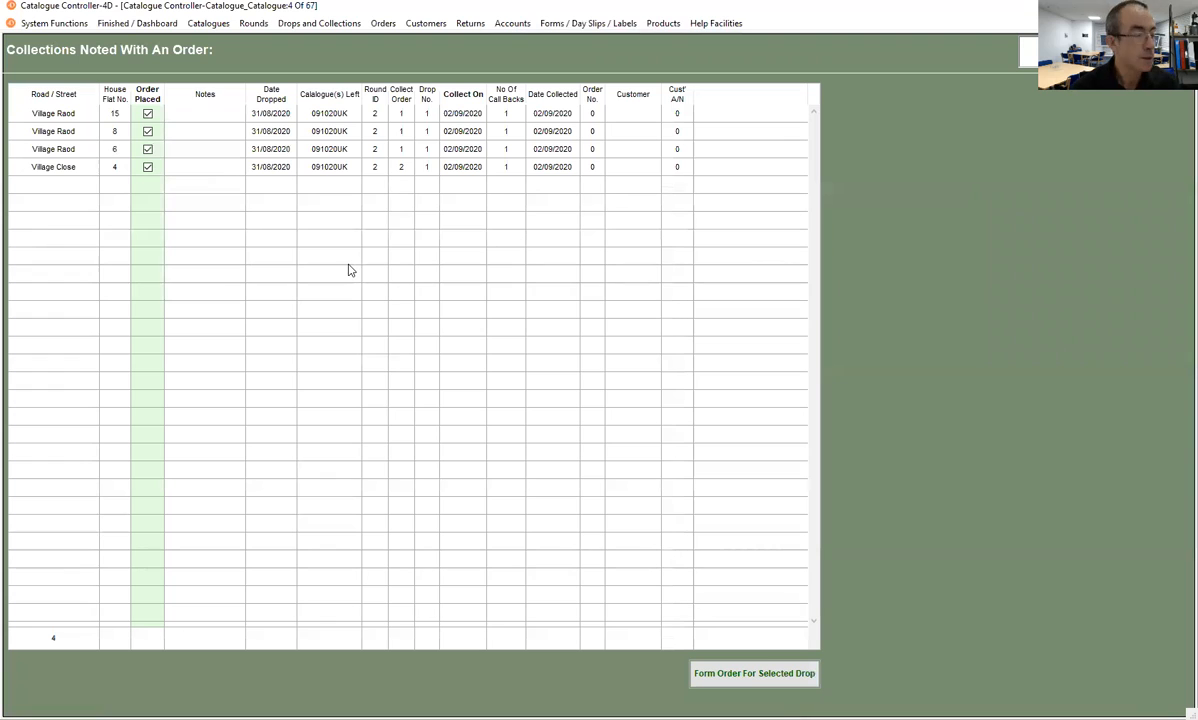
click(176, 113)
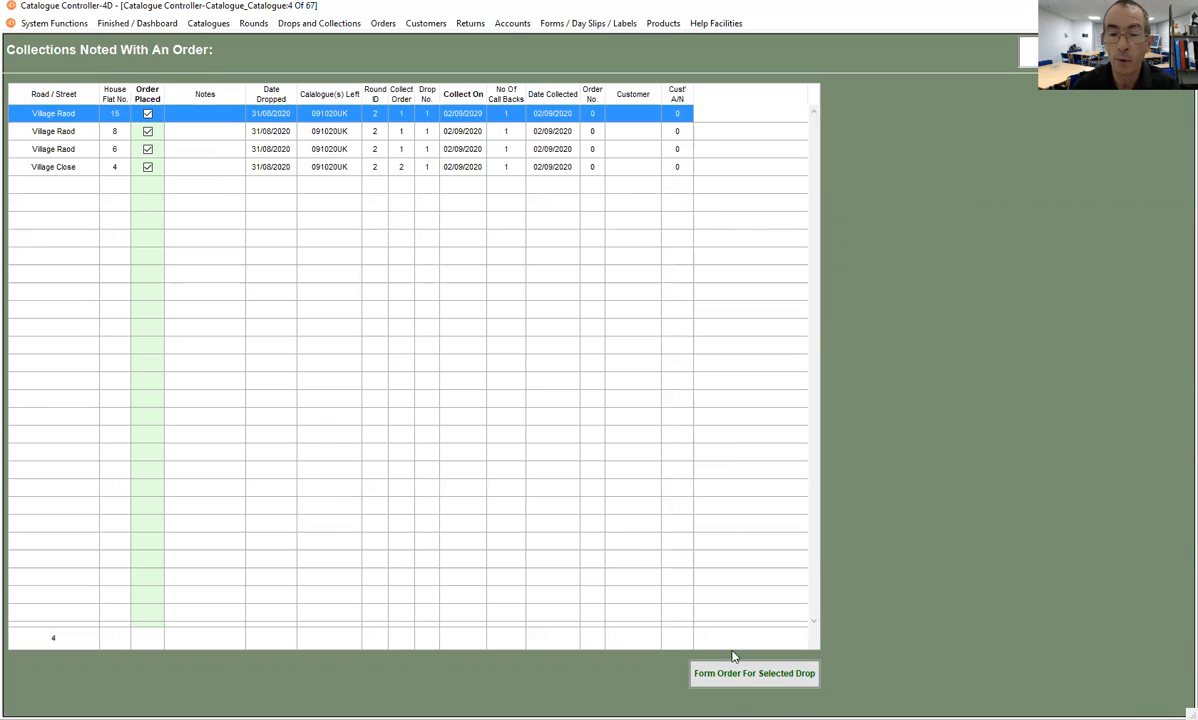
click(737, 684)
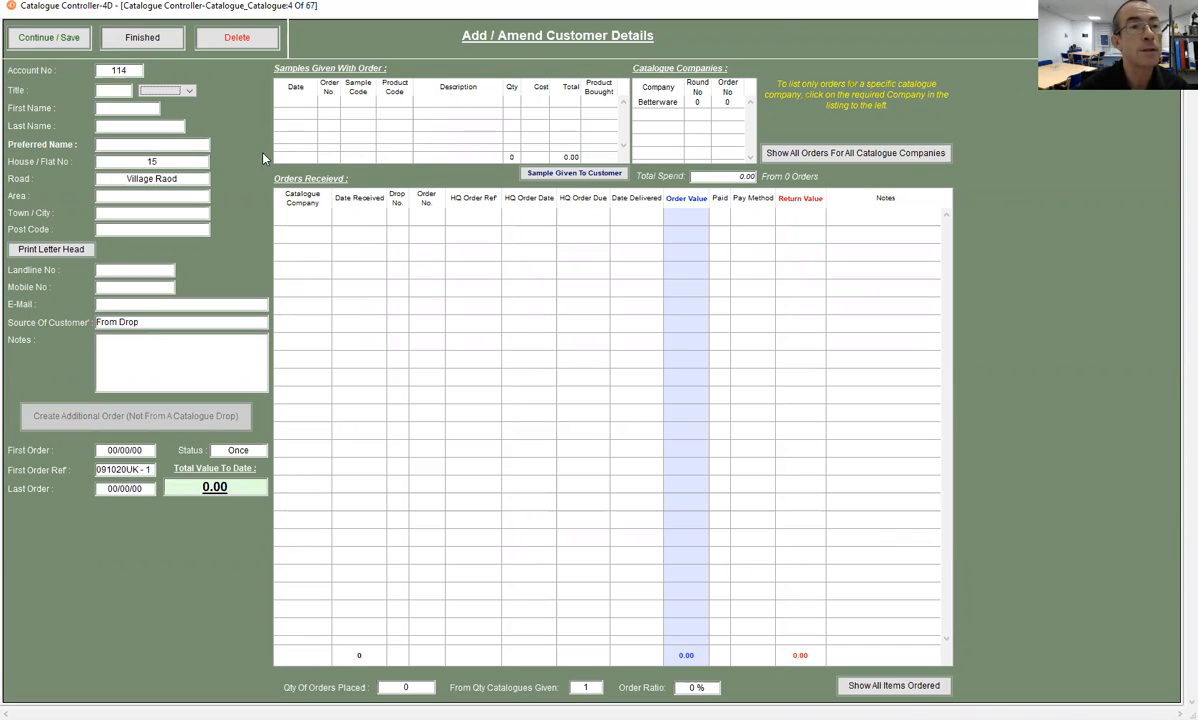
- Set the customer's title to Mrs and enter the customer's first initial and last name
click(187, 91)
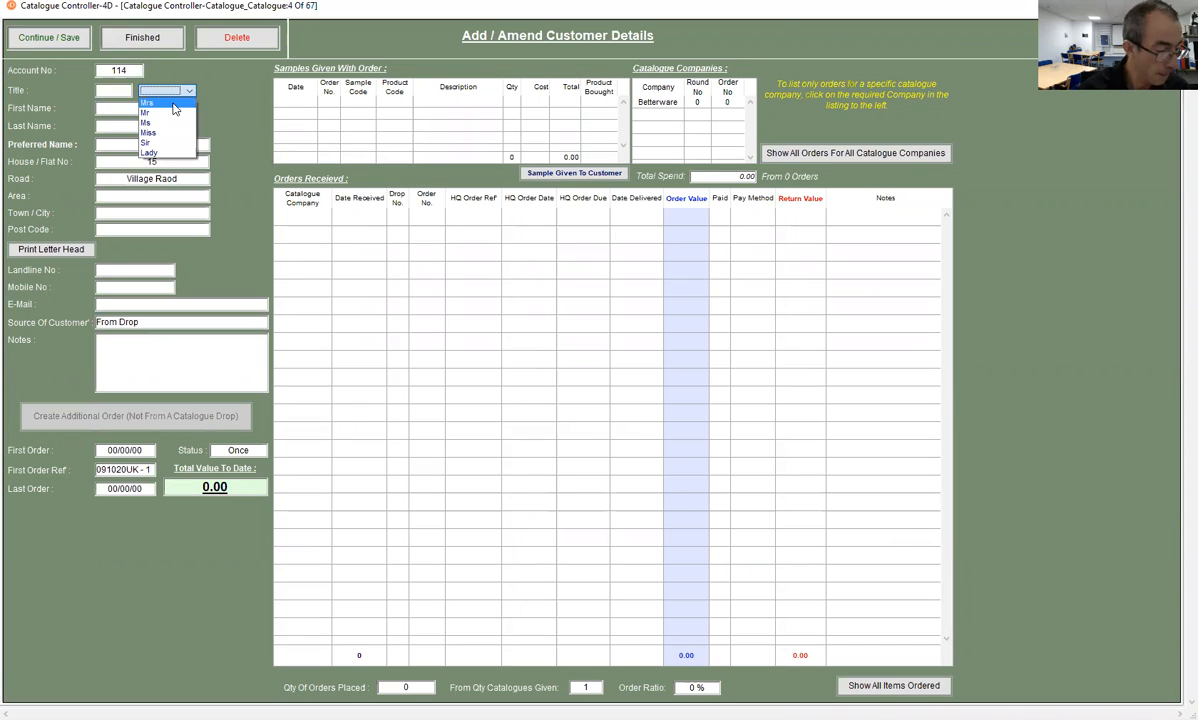
key(Return)
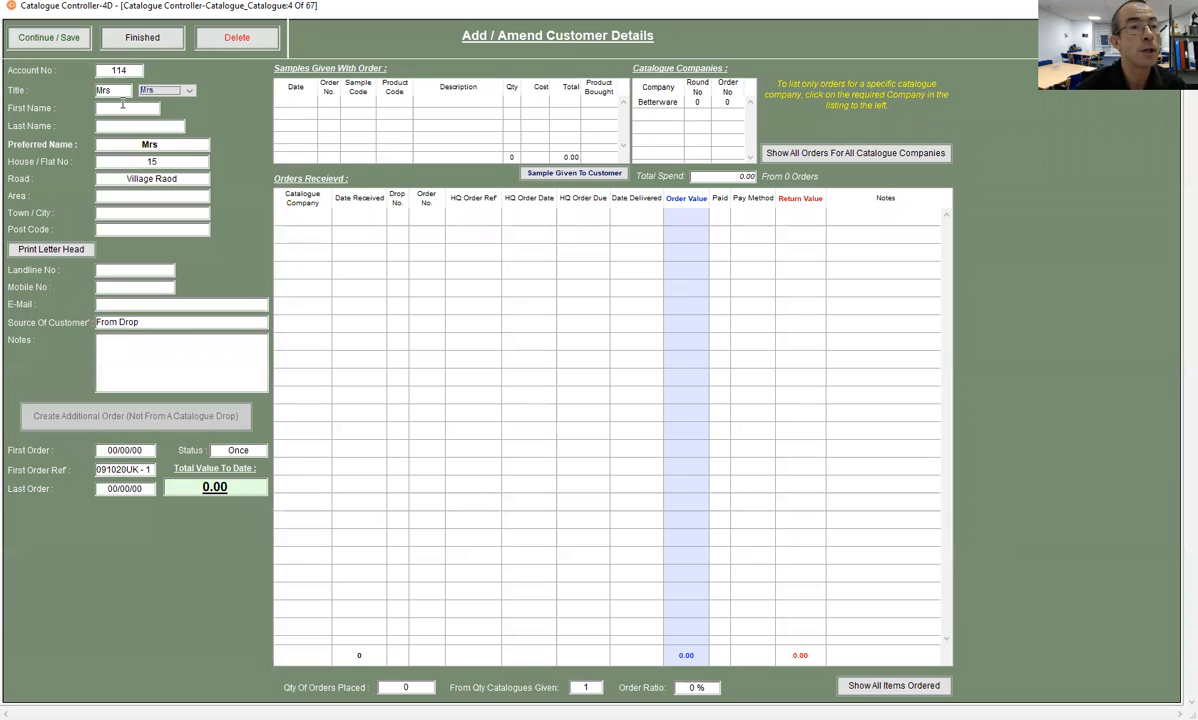
key(Tab)
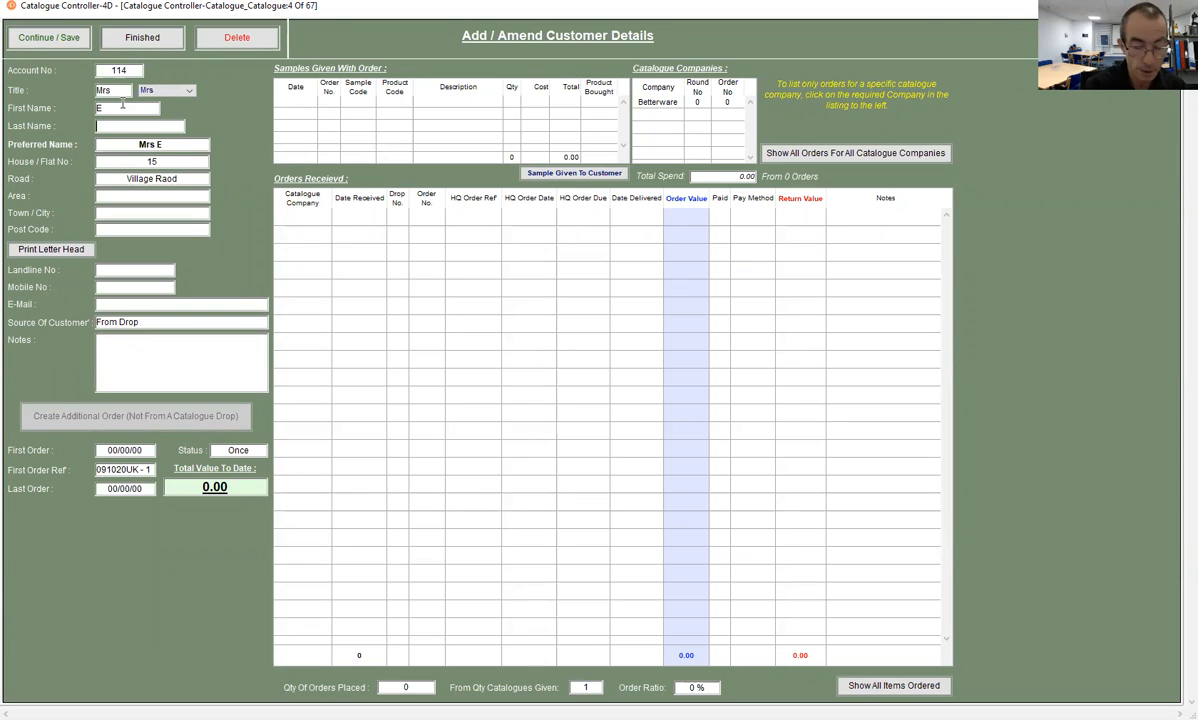
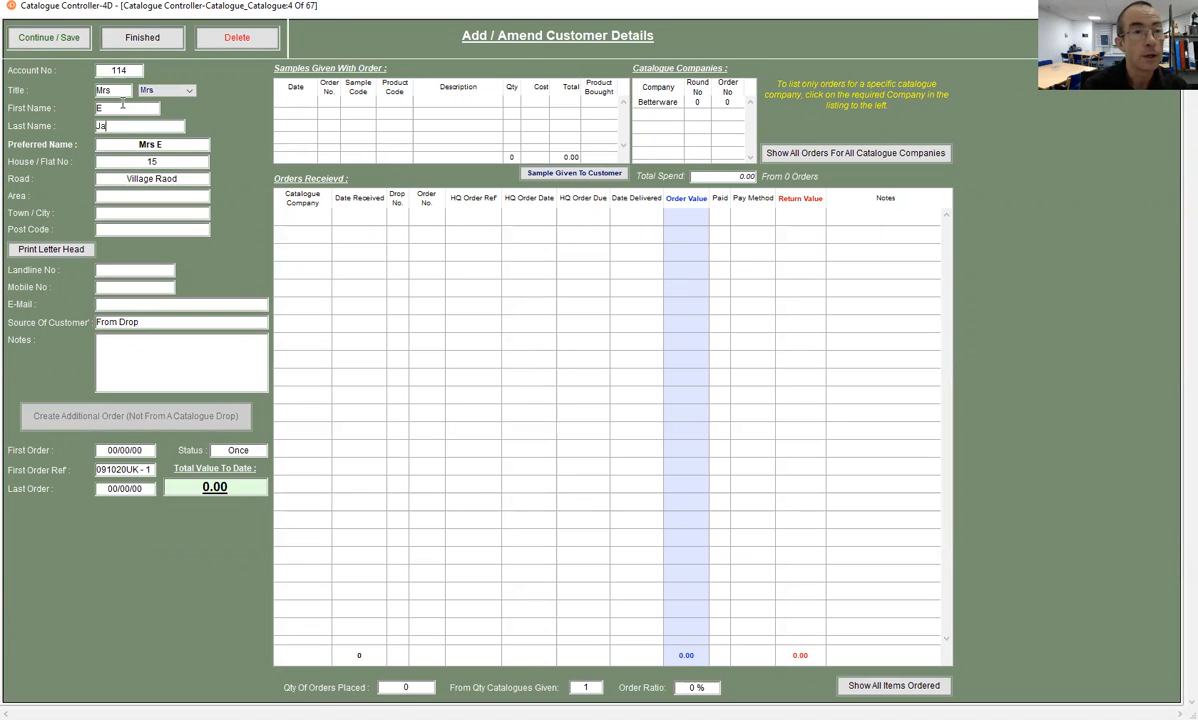
key(BackSpace)
key(BackSpace)
key(BackSpace)
key(BackSpace)
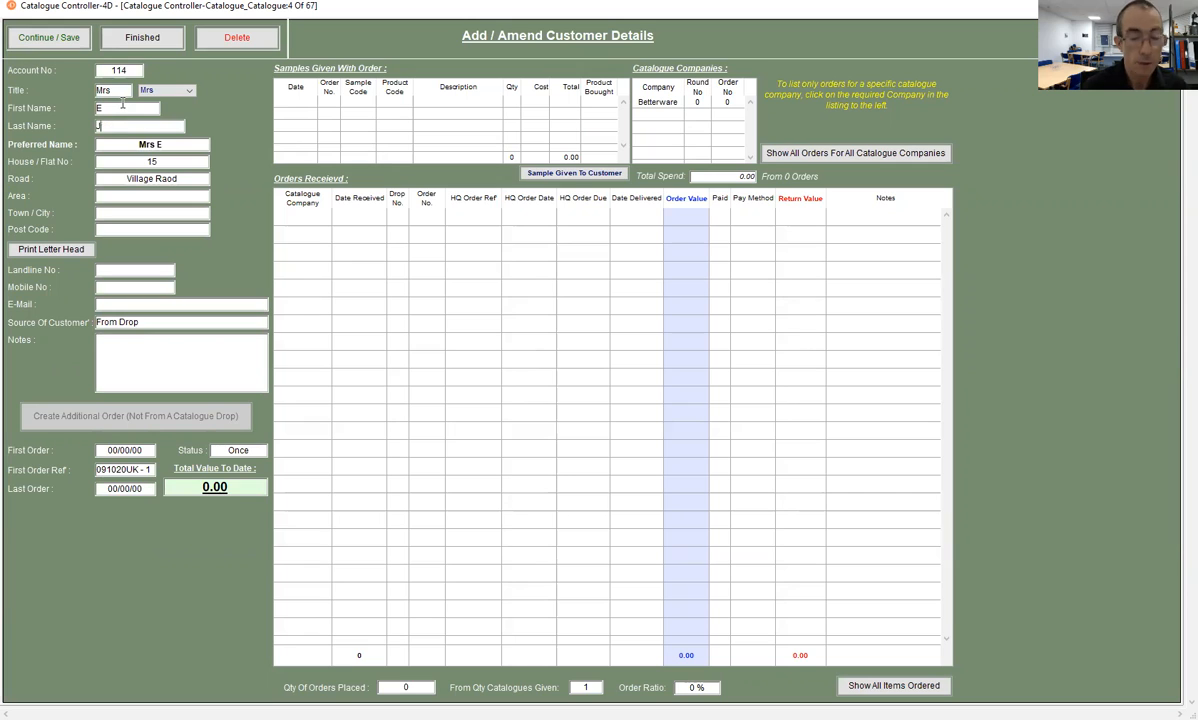
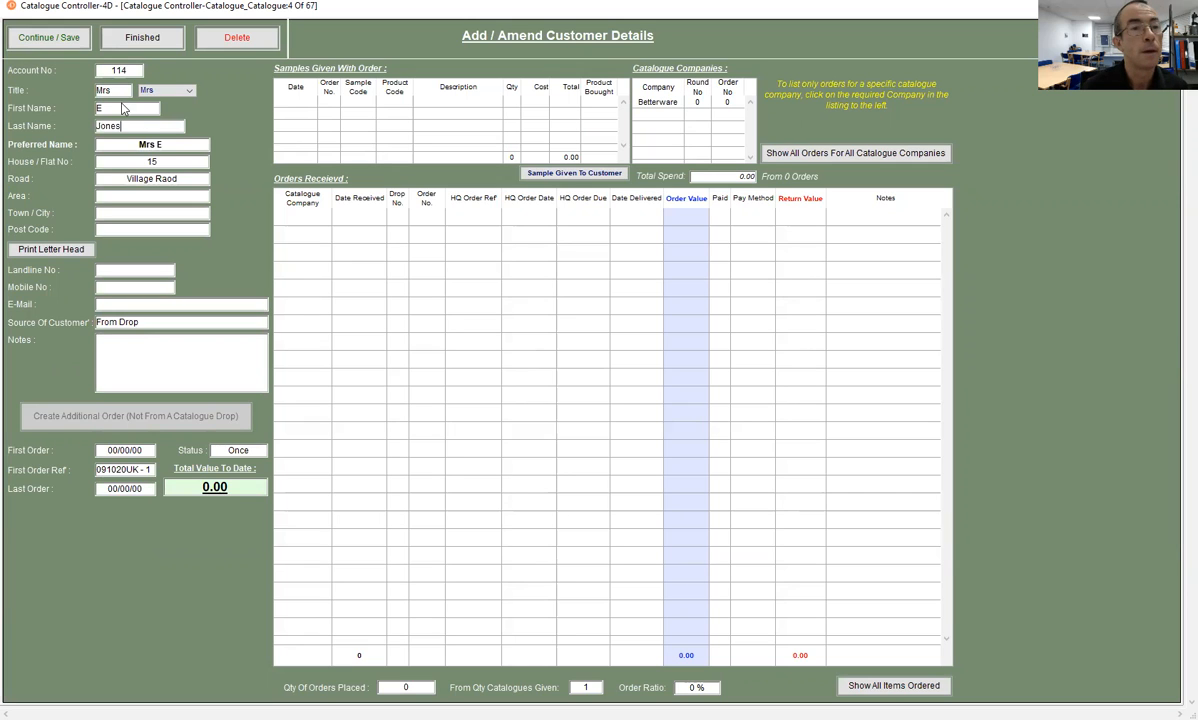
- Shorten the customer's preferred name to the title and last name by removing the first initial
click(151, 146)
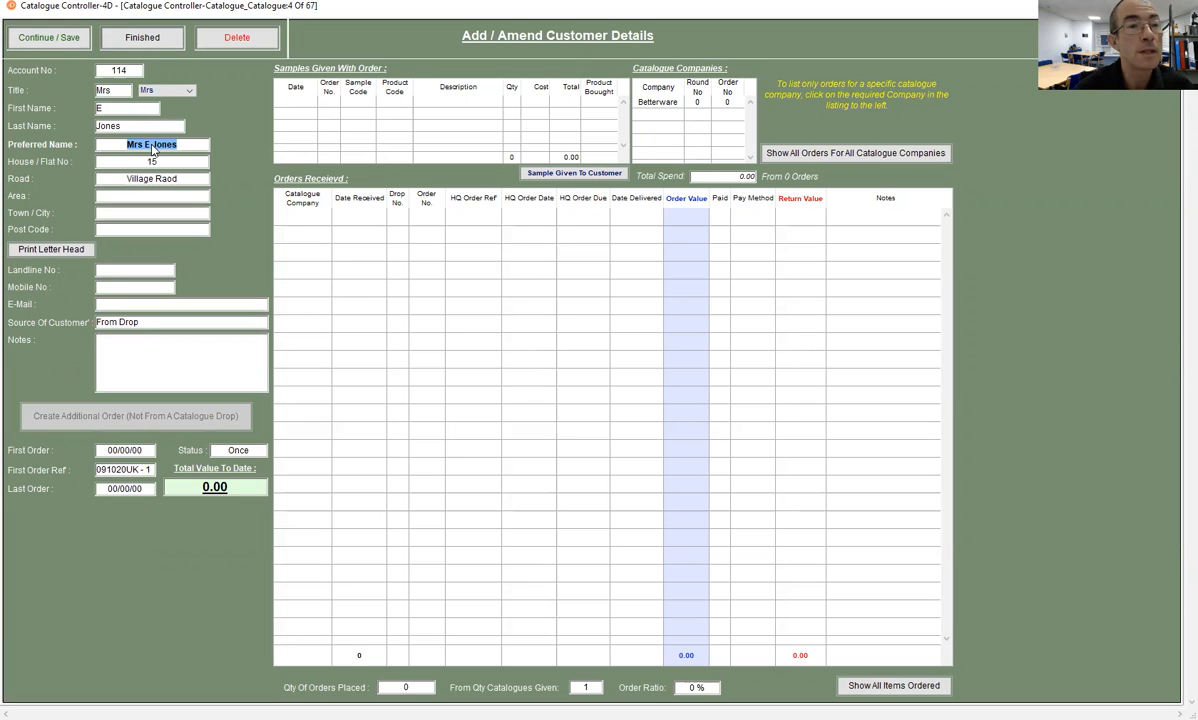
click(164, 145)
key(BackSpace)
key(BackSpace)
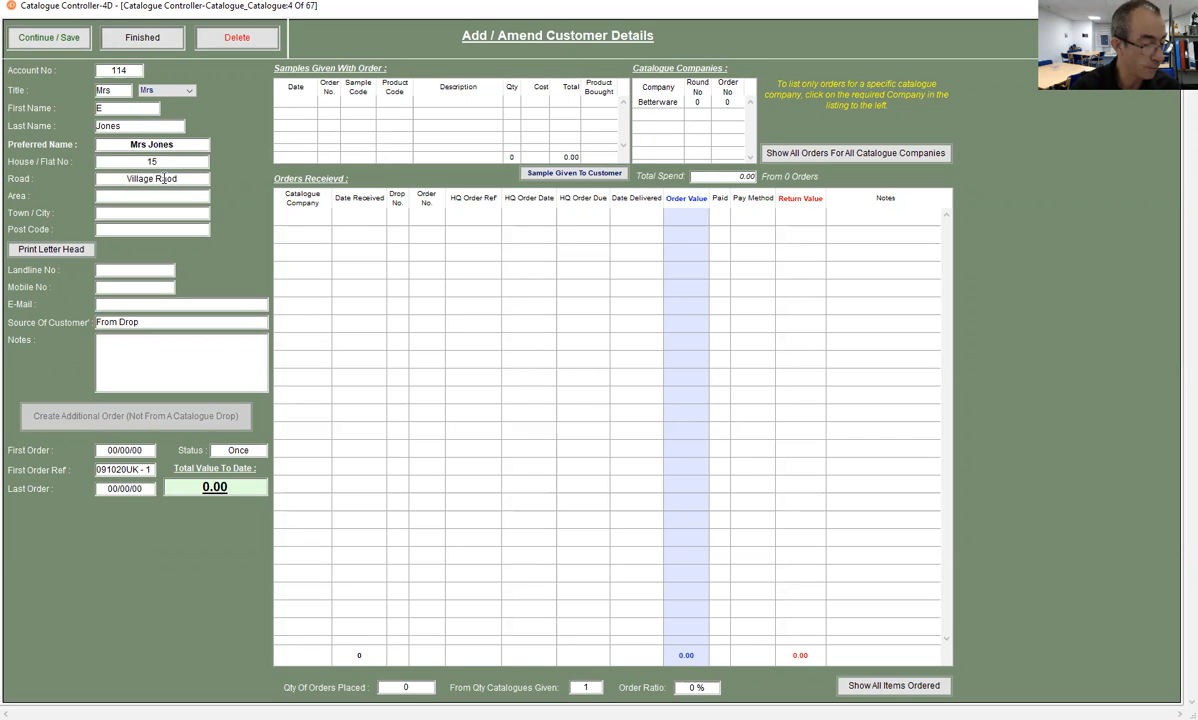
- Fill in the customer's post code with a placeholder and enter the landline number
click(145, 230)
text(xxxxxx)
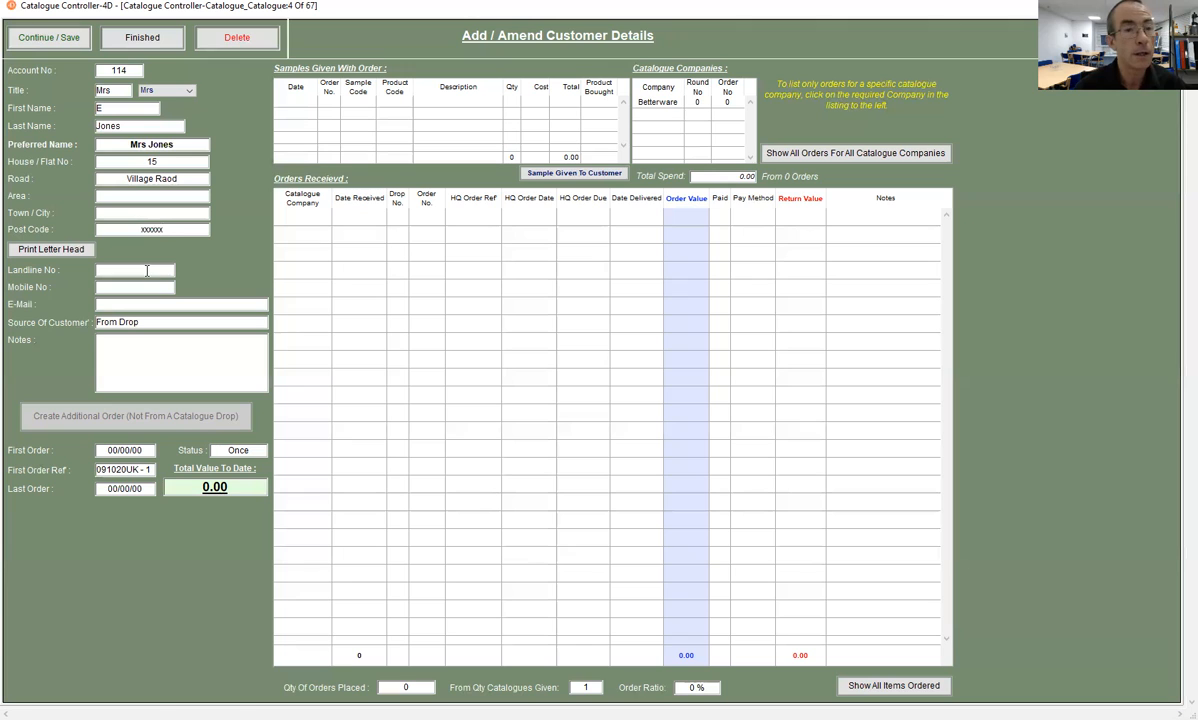
click(130, 270)
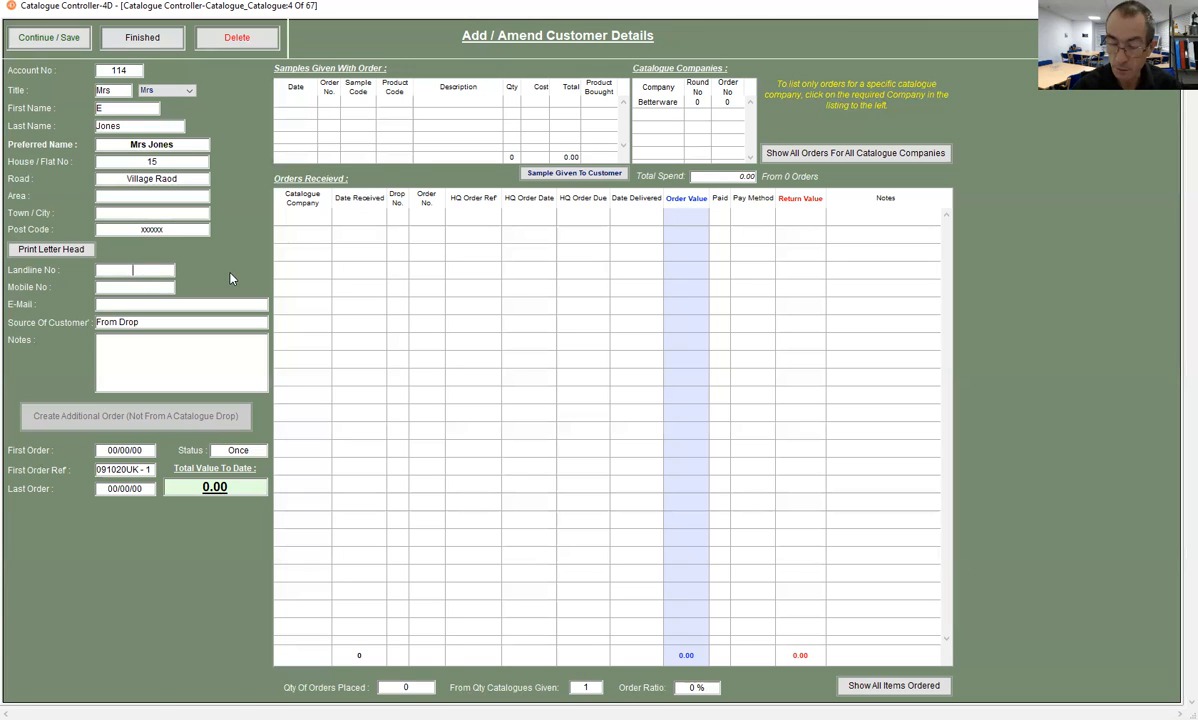
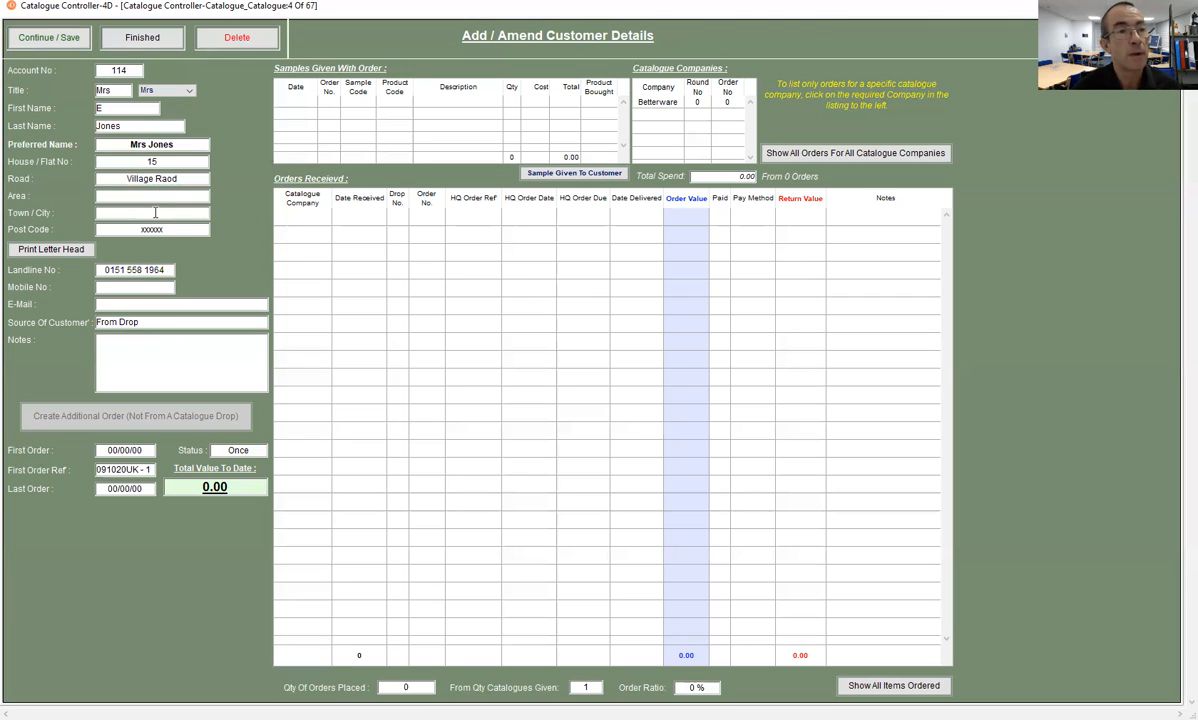
- Save the customer details and set the new order's date to 02/09/2020
click(52, 40)
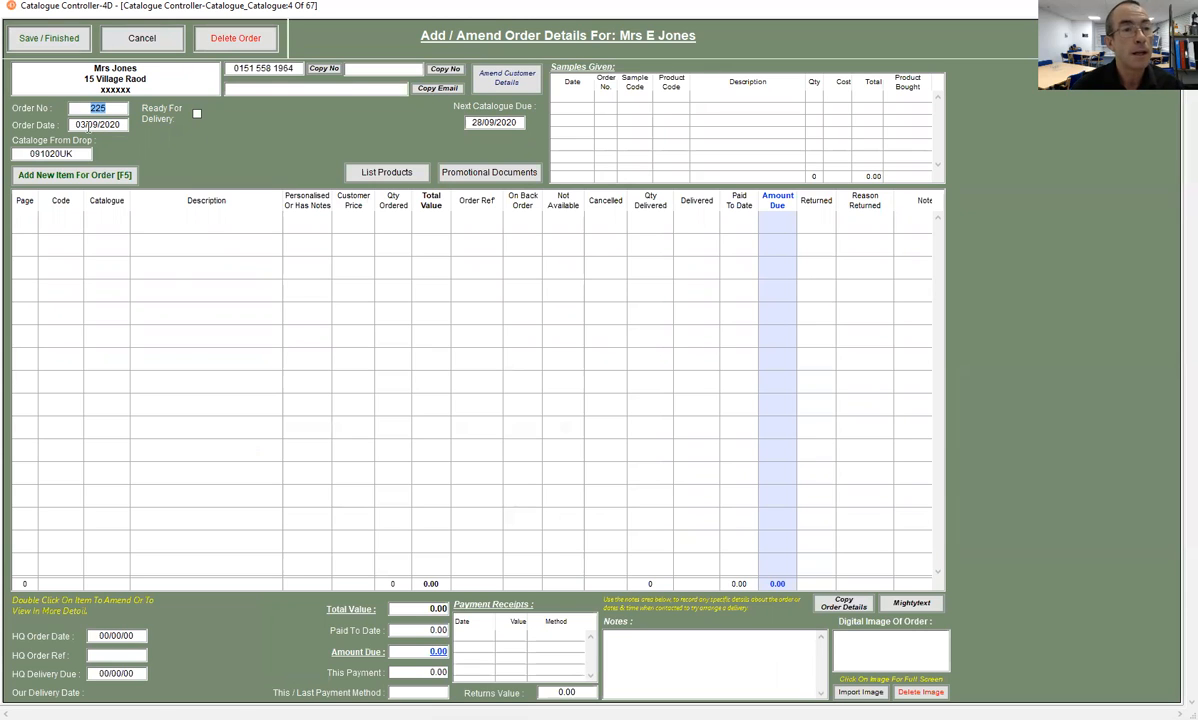
click(118, 124)
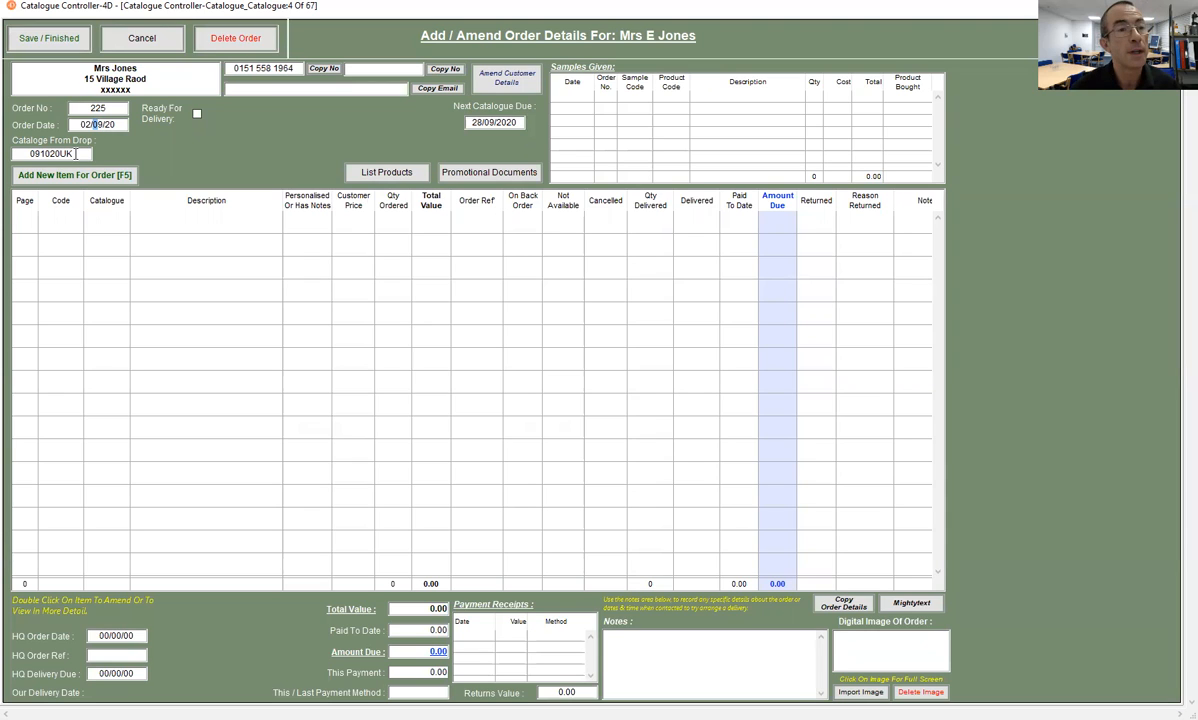
click(76, 153)
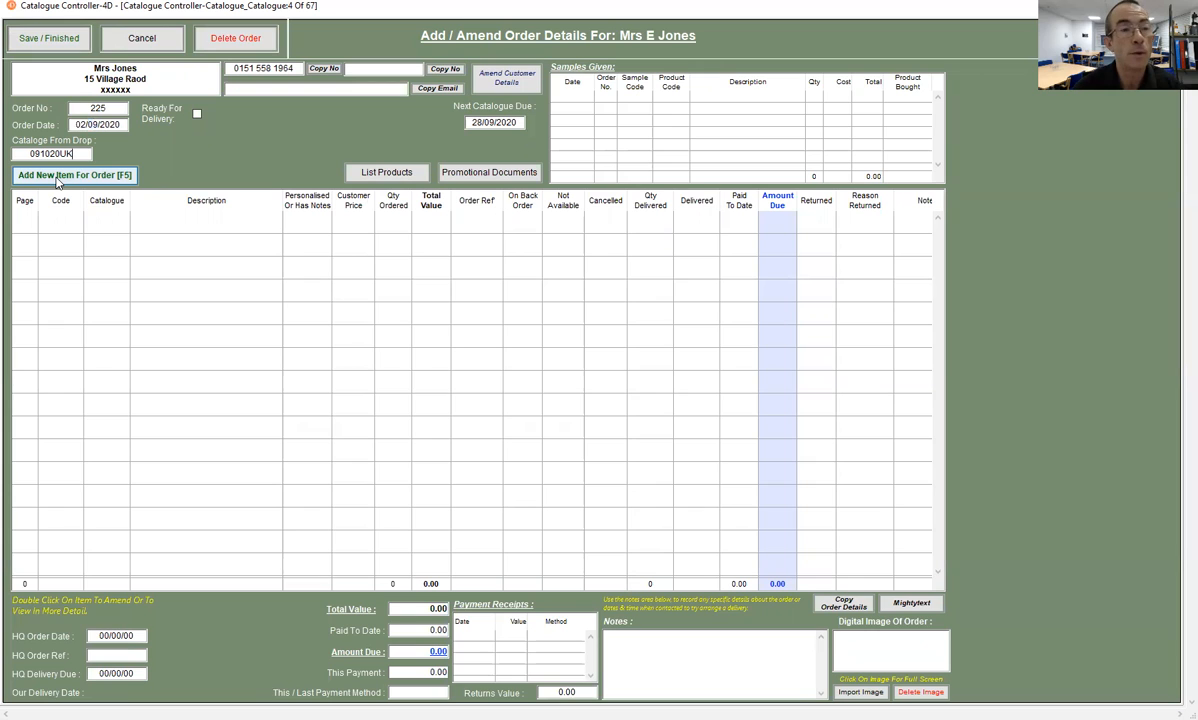
- Add a new item to the order with item code 368546 from catalogue 091020UK
click(74, 175)
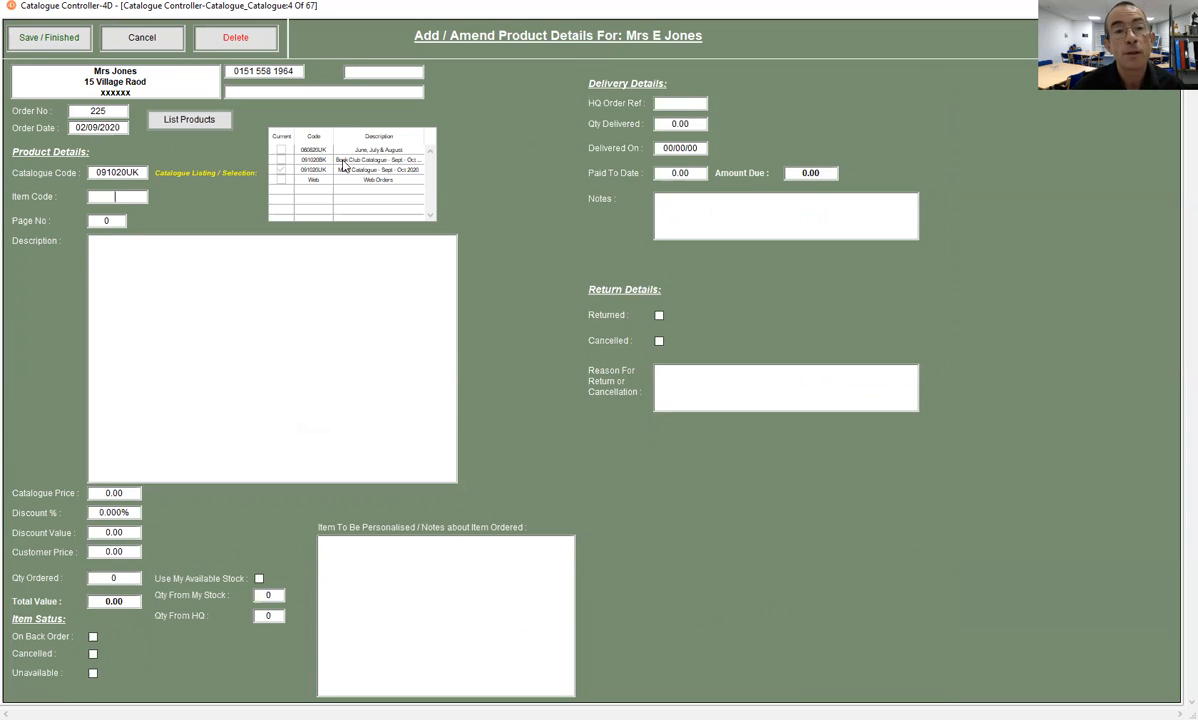
click(124, 196)
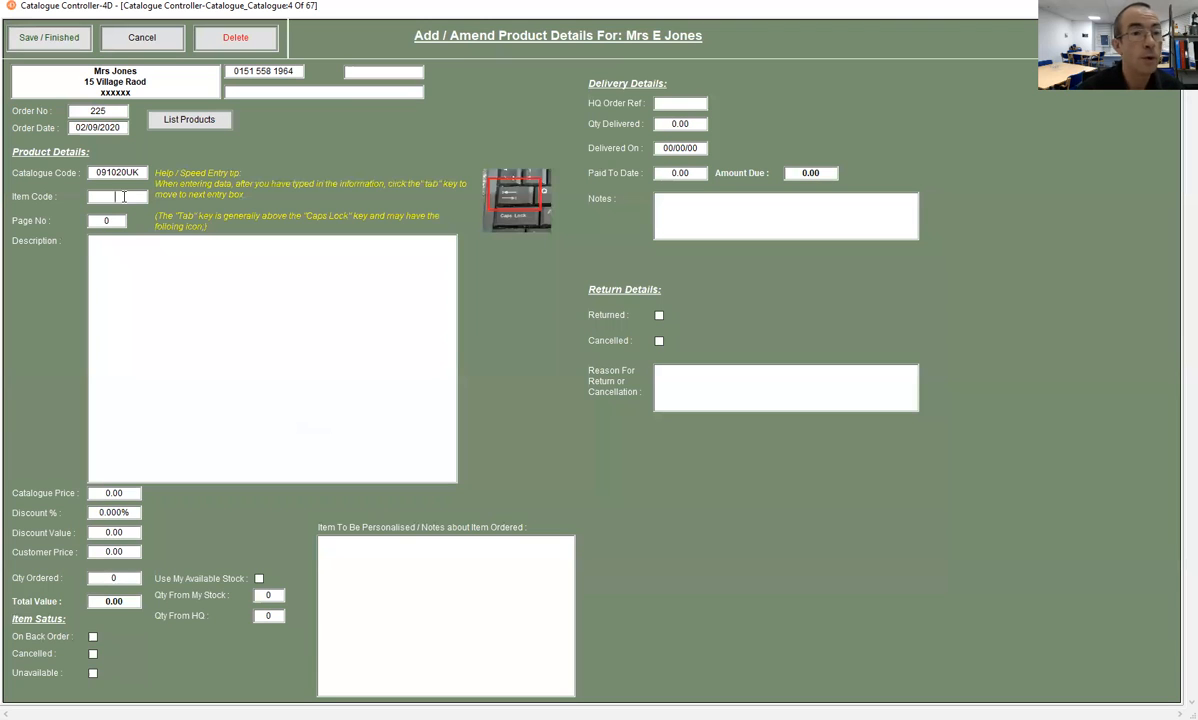
text(8546)
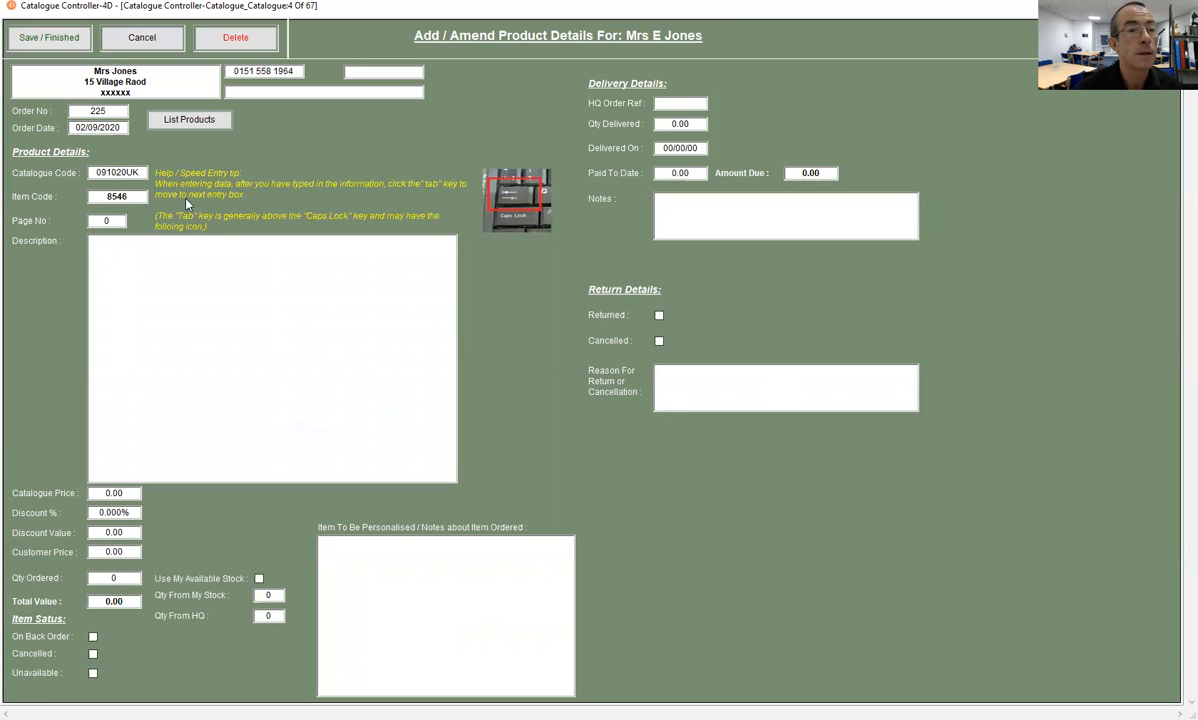
key(BackSpace)
key(BackSpace)
key(BackSpace)
key(BackSpace)
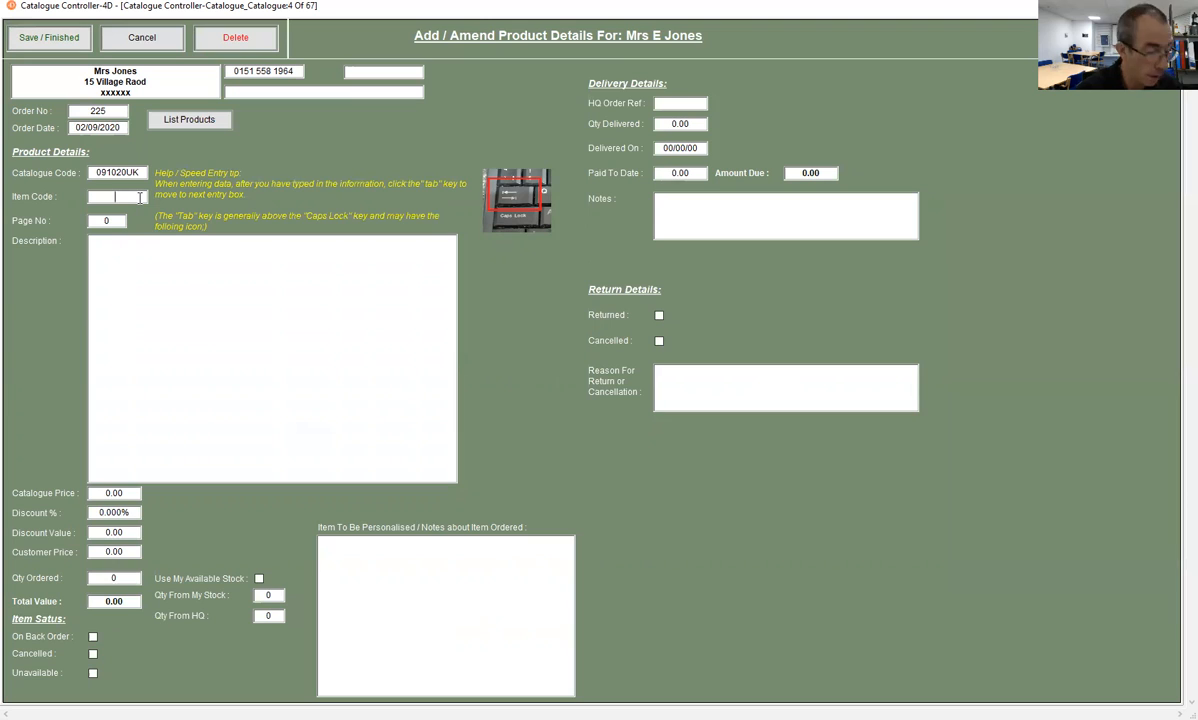
text(3)
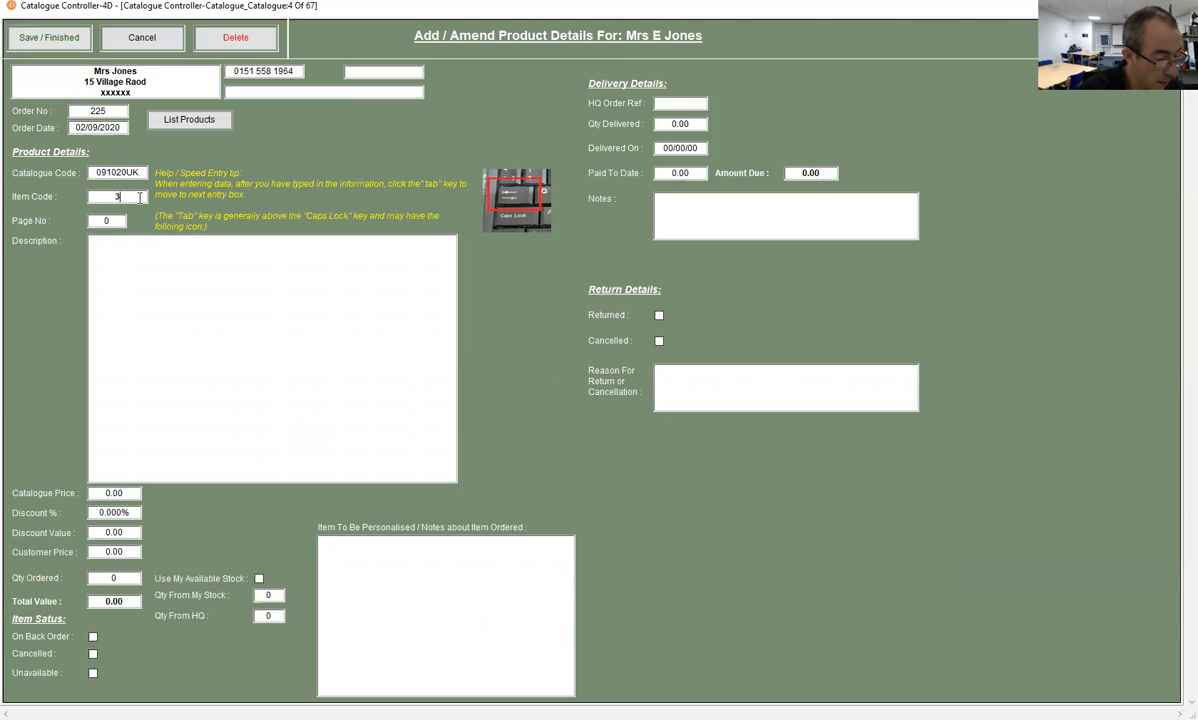
text(68546)
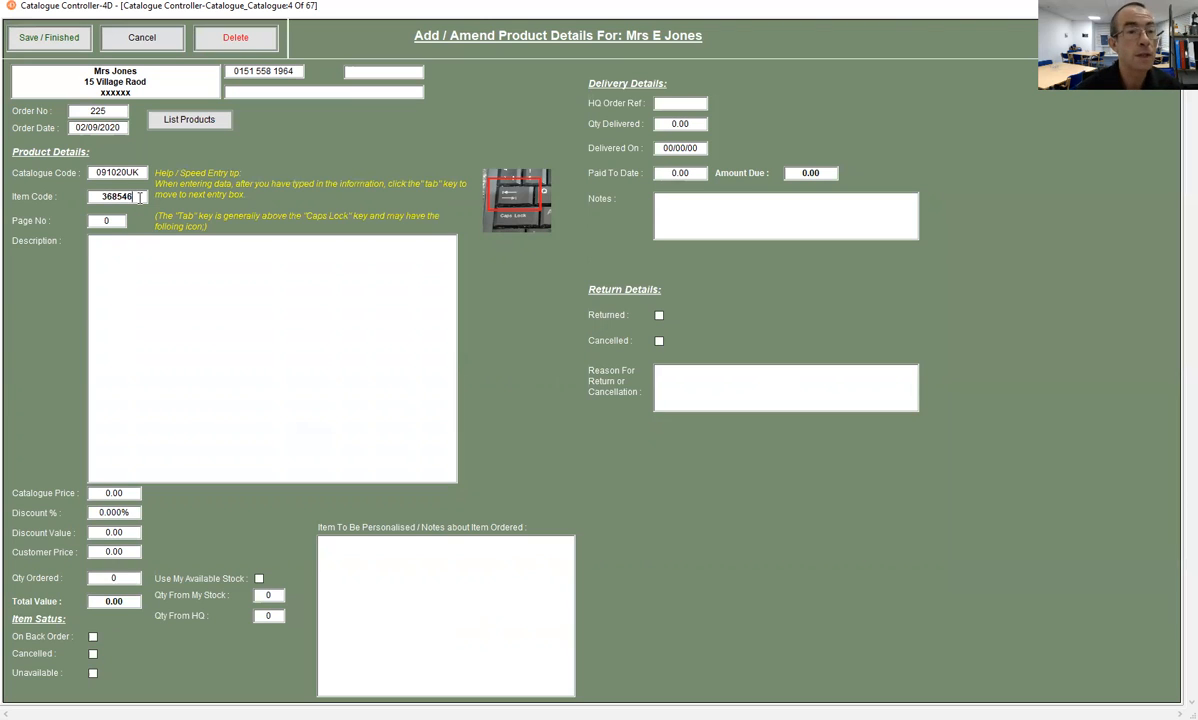
key(Tab)
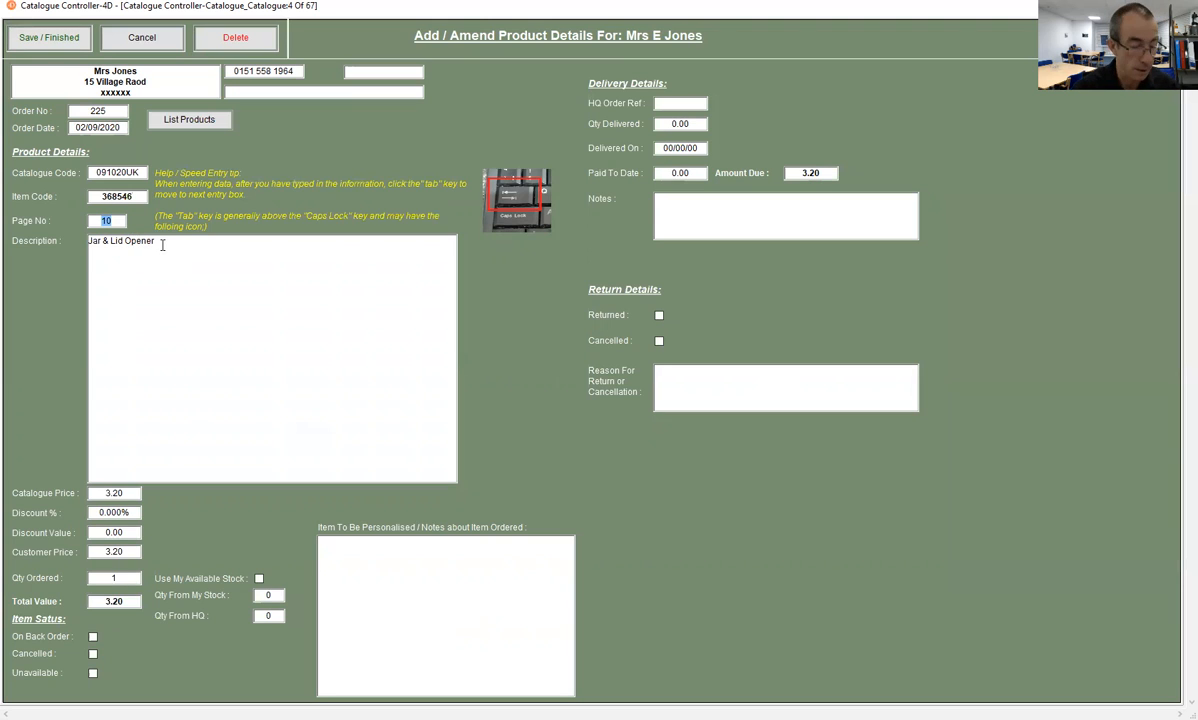
- Try a 10% discount on the Jar & Lid Opener and clear the discount again
click(135, 512)
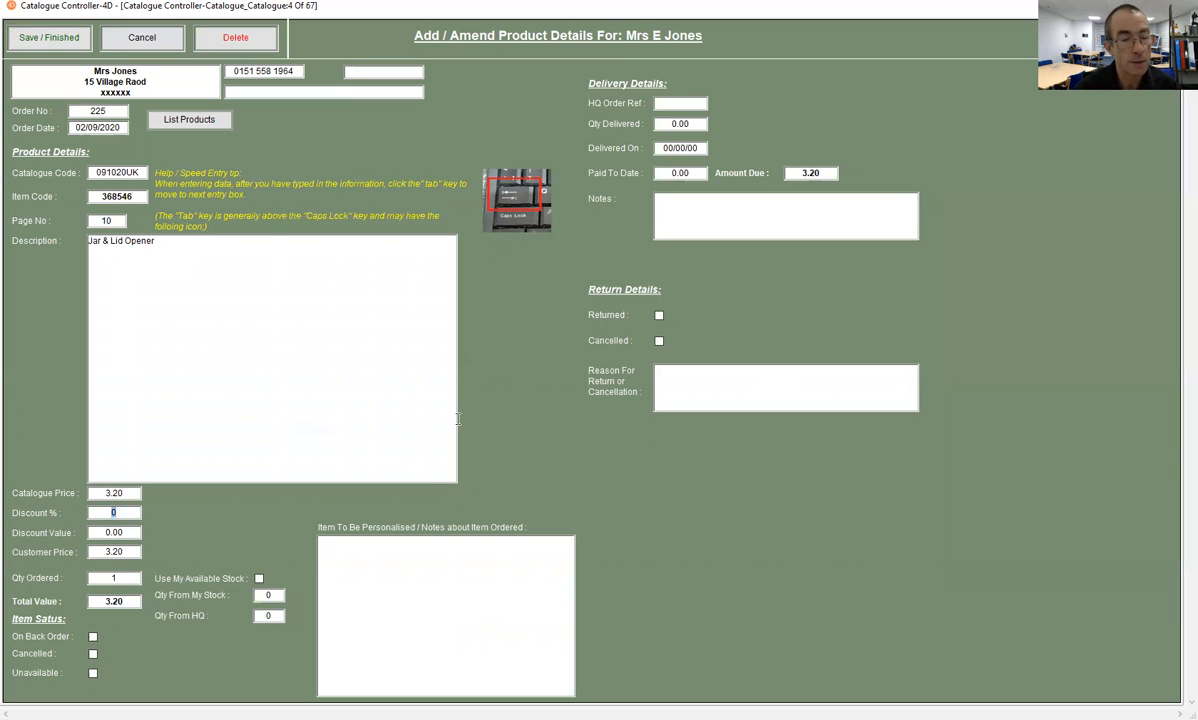
text(10)
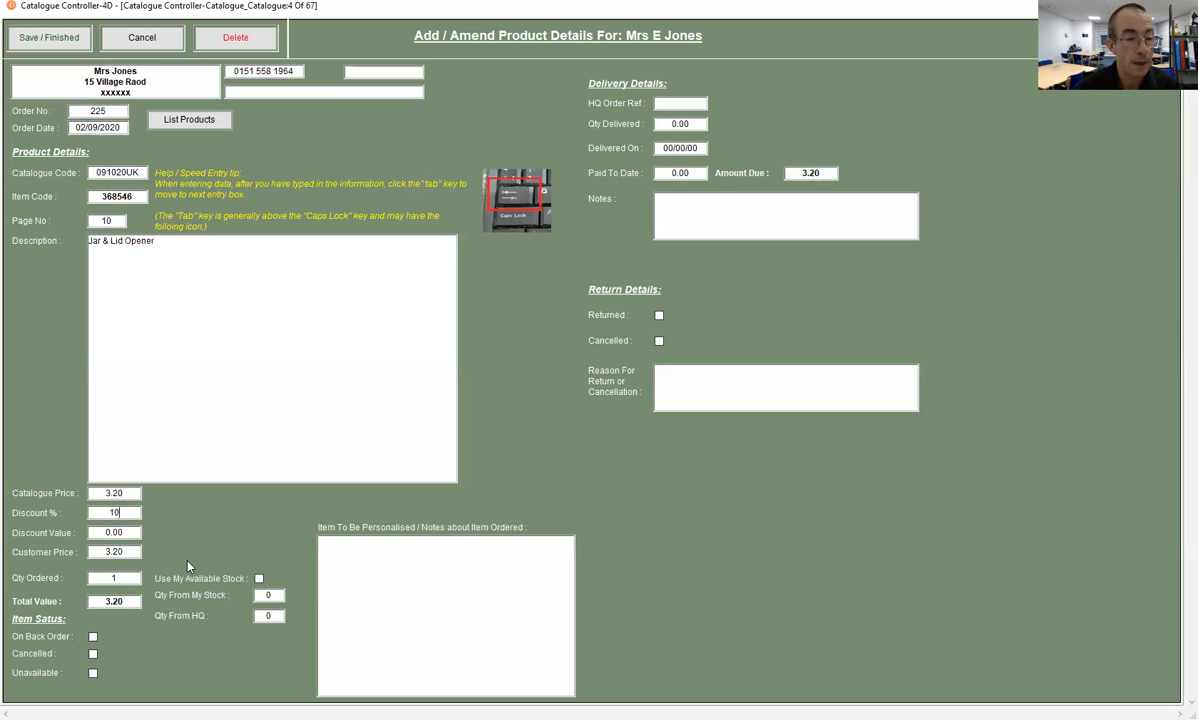
key(Tab)
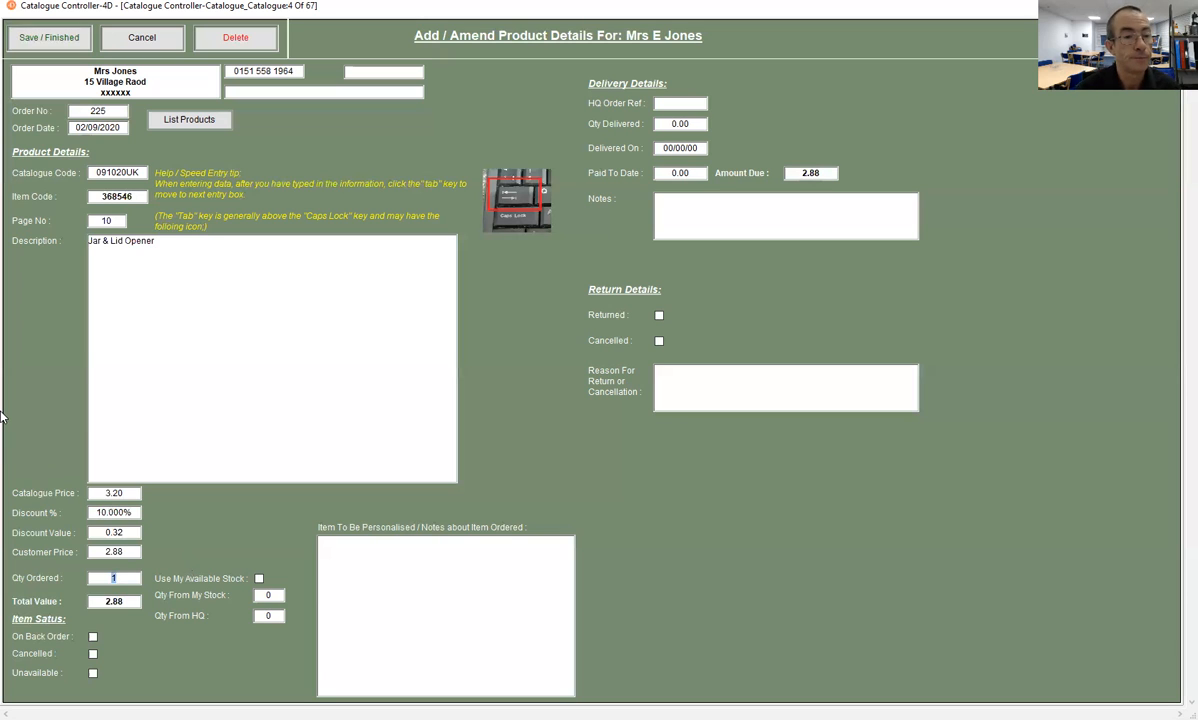
key(shift+Tab)
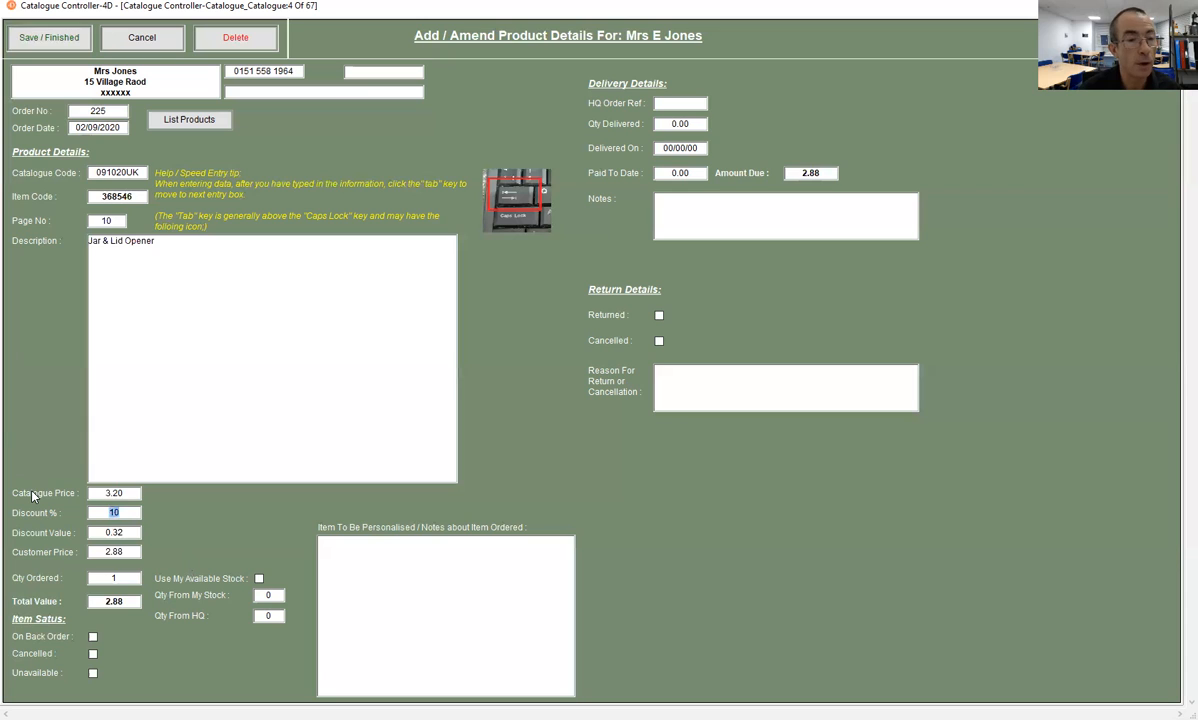
key(BackSpace)
key(Tab)
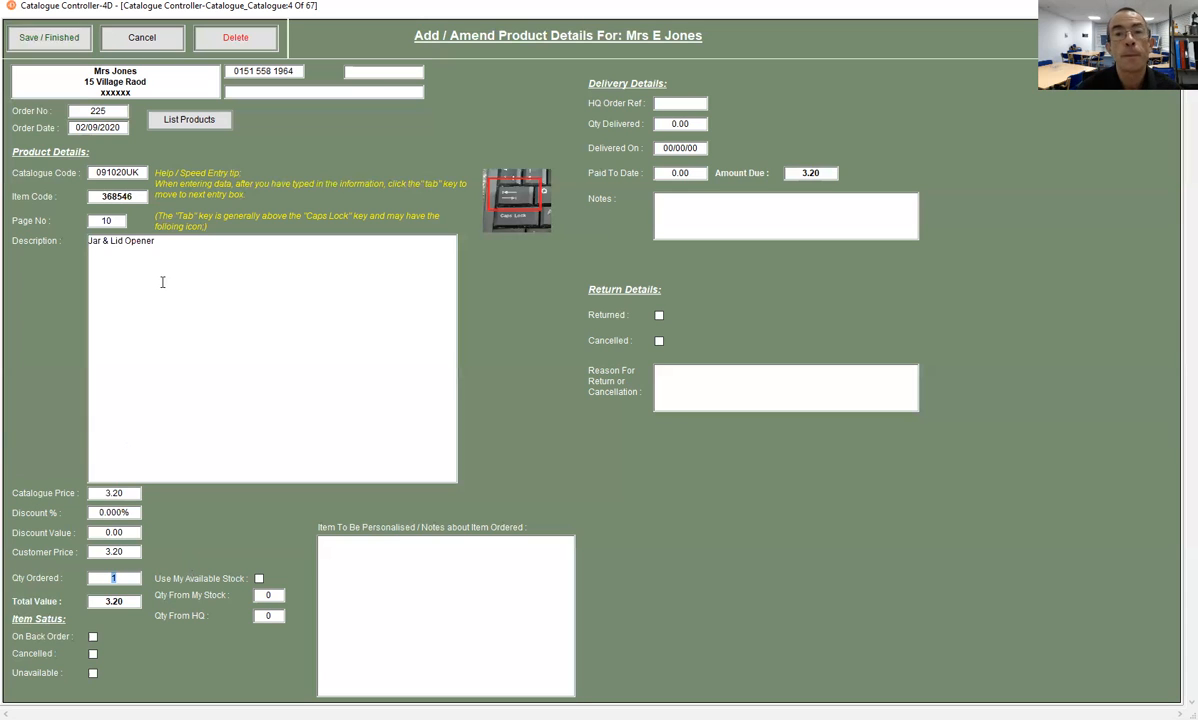
- Save the Jar & Lid Opener entry, and add the item with code 4009 from catalogue 091020UK to the order
click(41, 40)
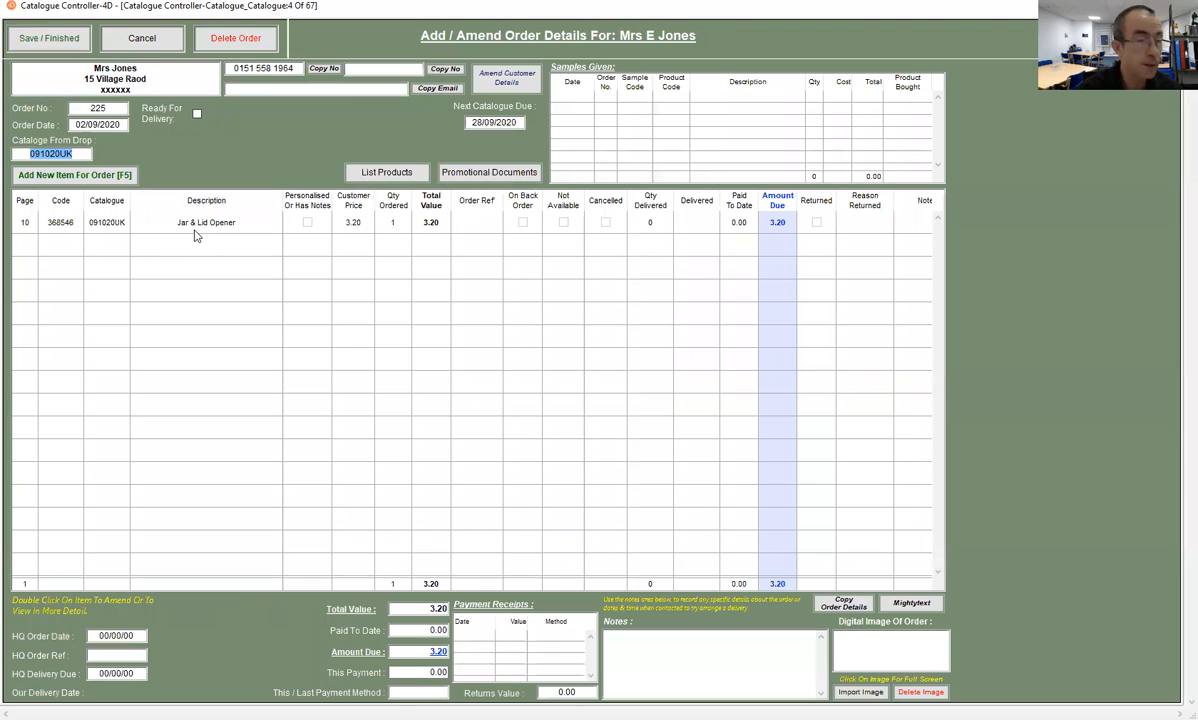
click(92, 175)
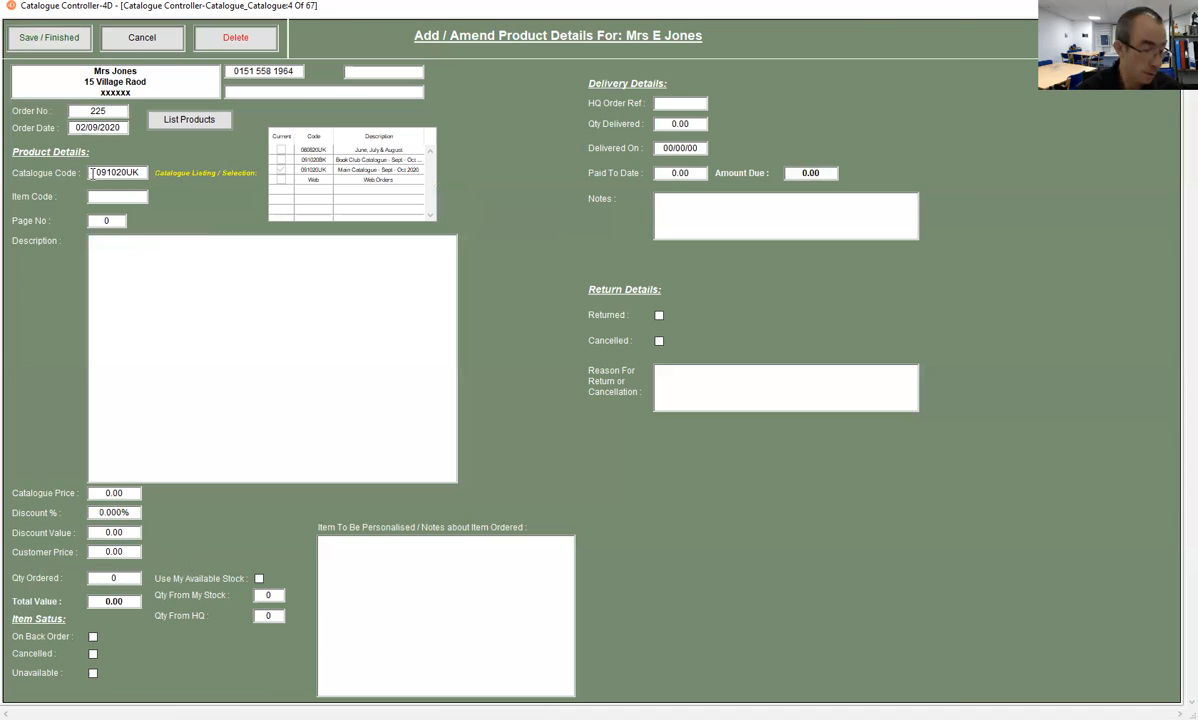
text(400)
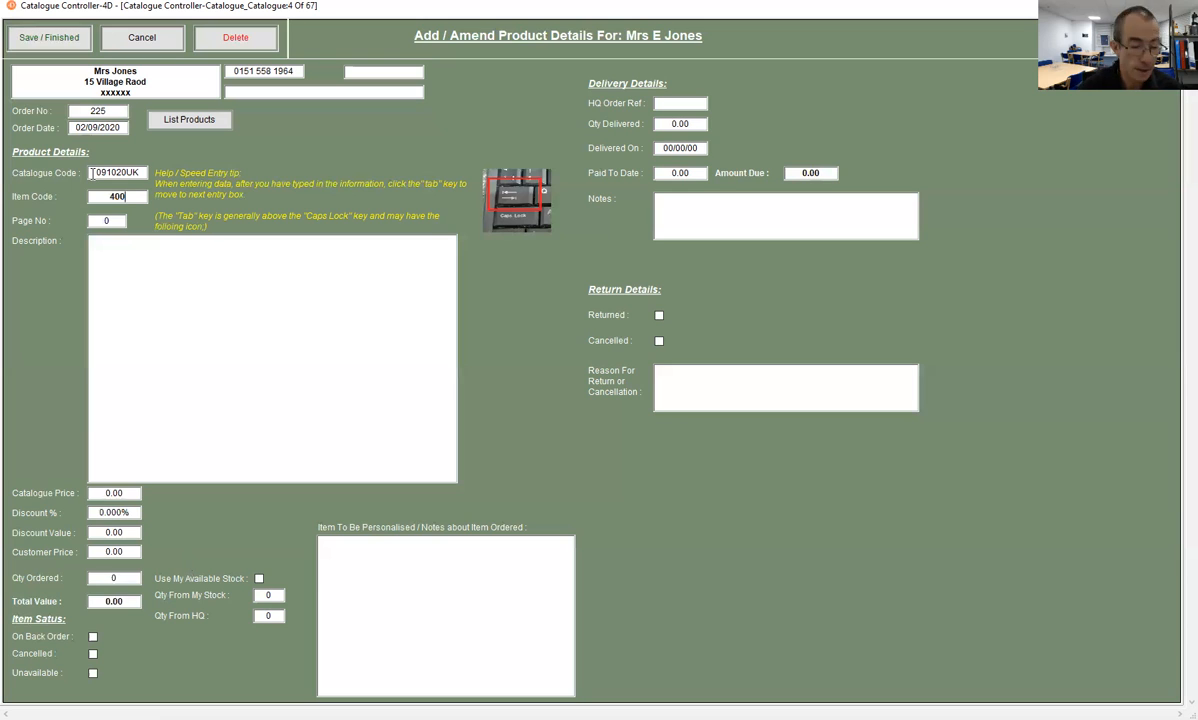
text(9)
key(Tab)
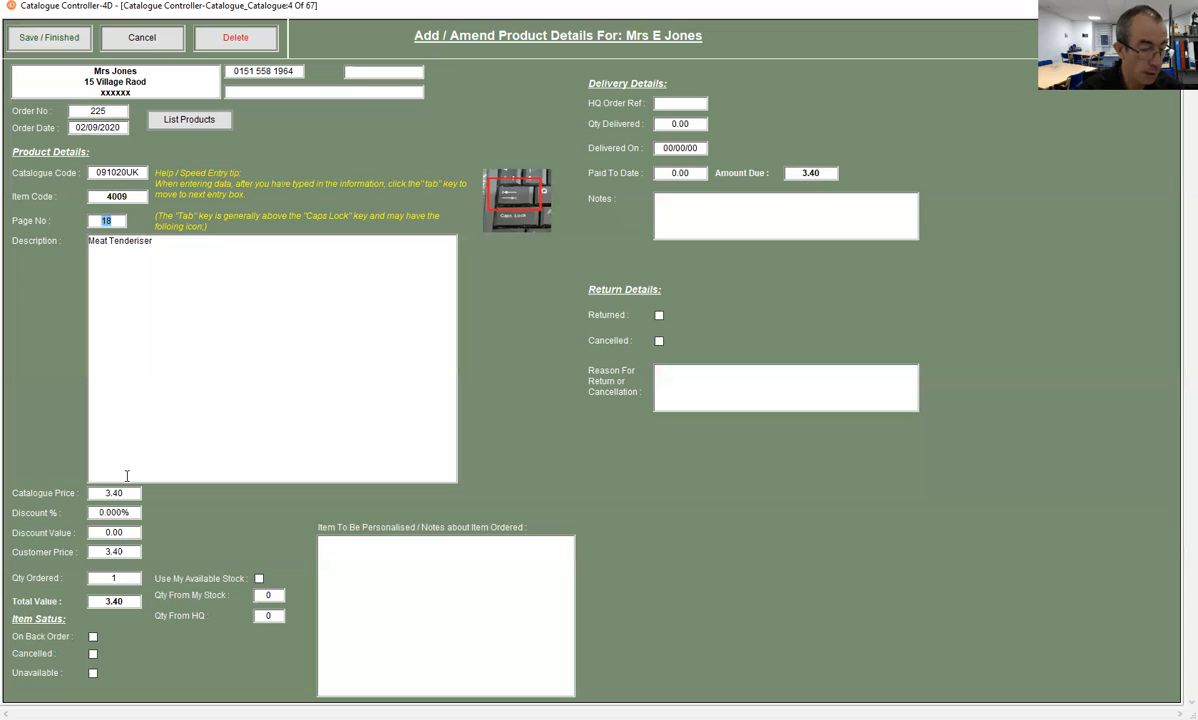
click(51, 39)
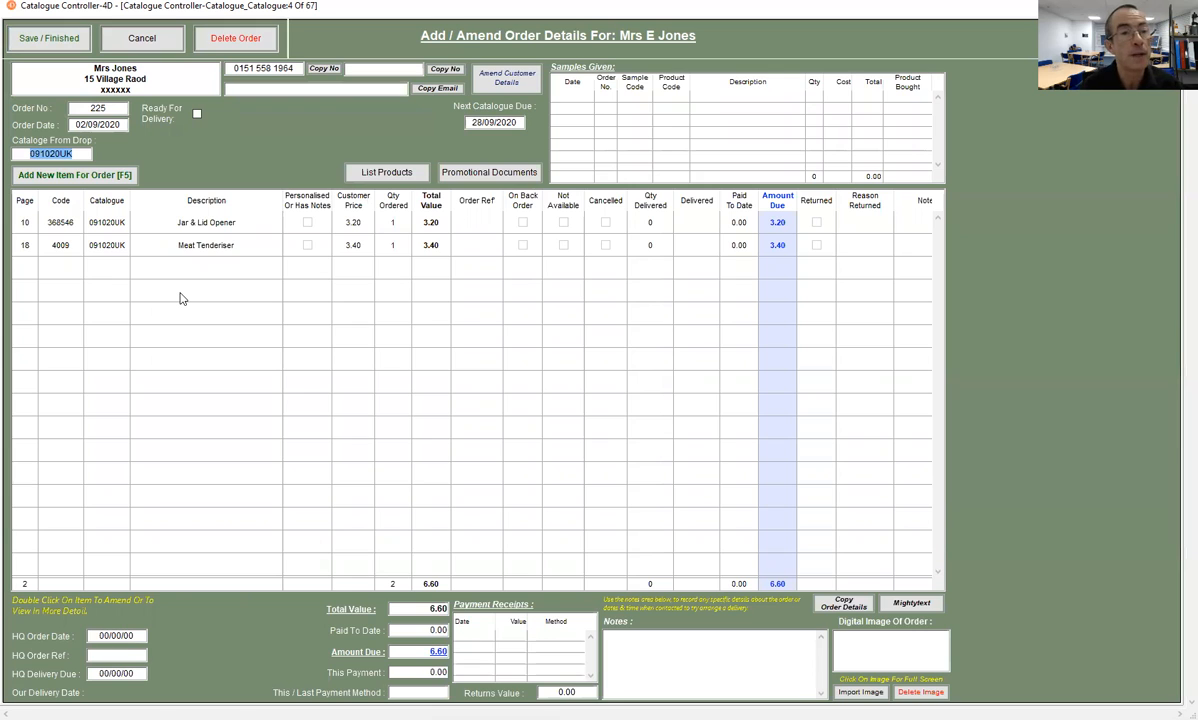
- Add another item to the order with item code 4223 and save it
key(F5)
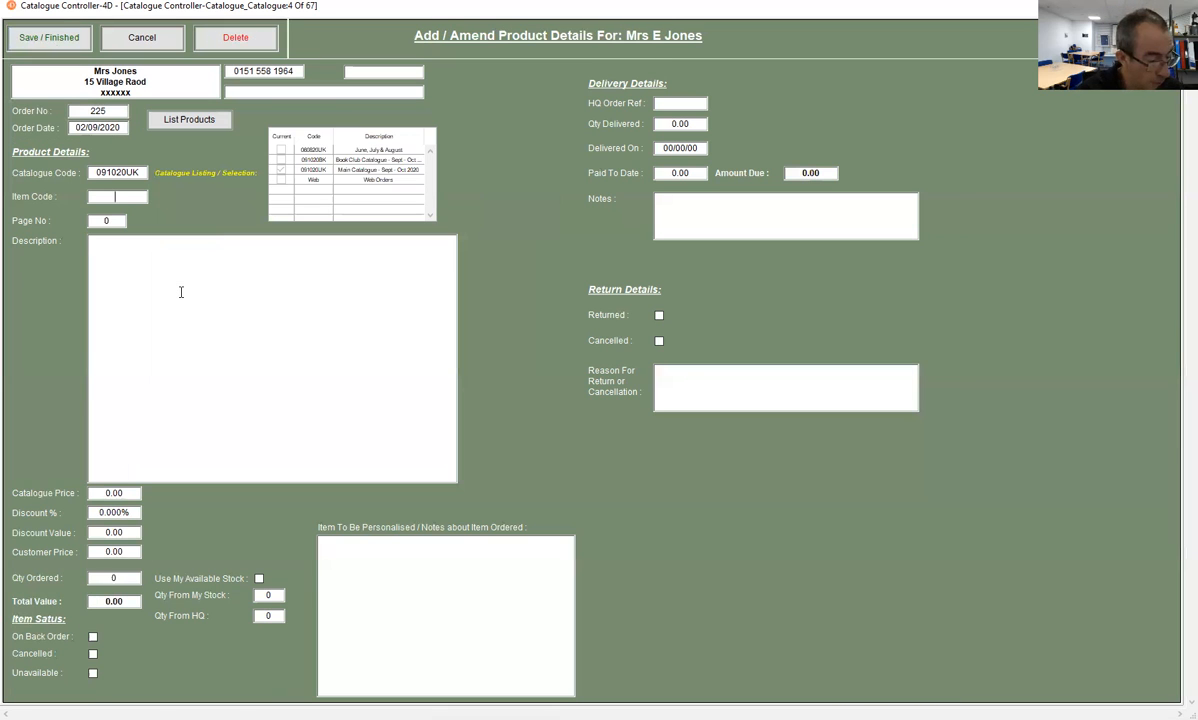
text(422)
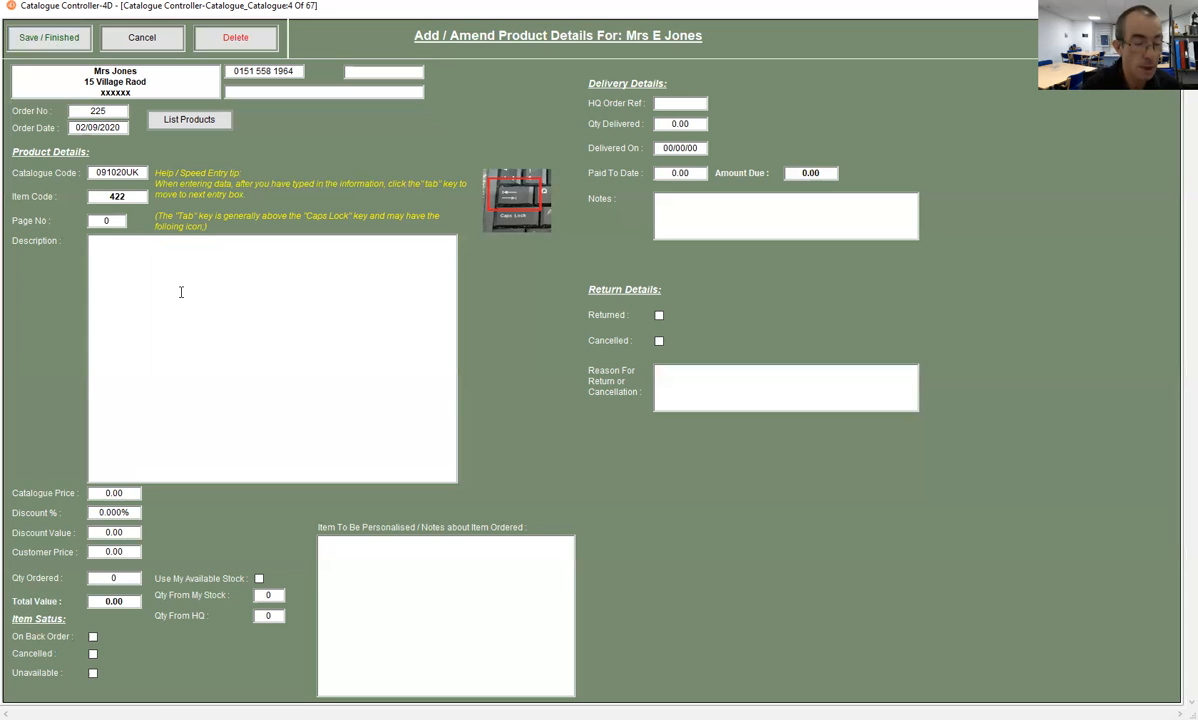
text(3)
key(Tab)
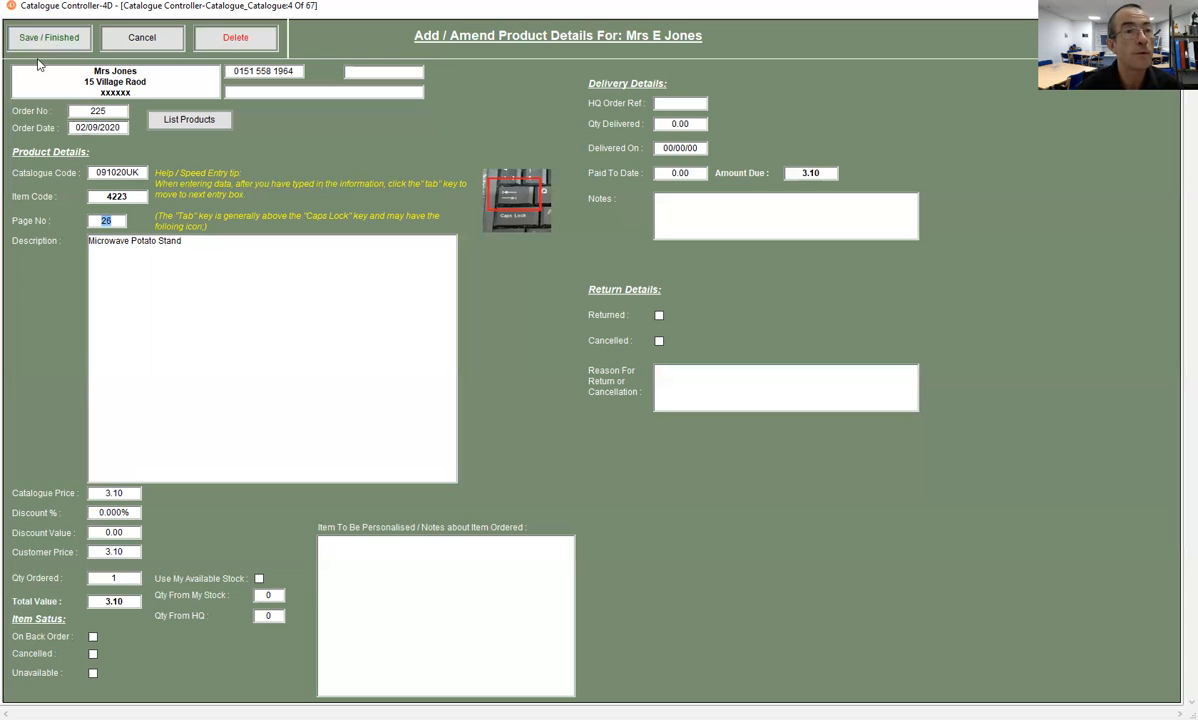
key(Return)
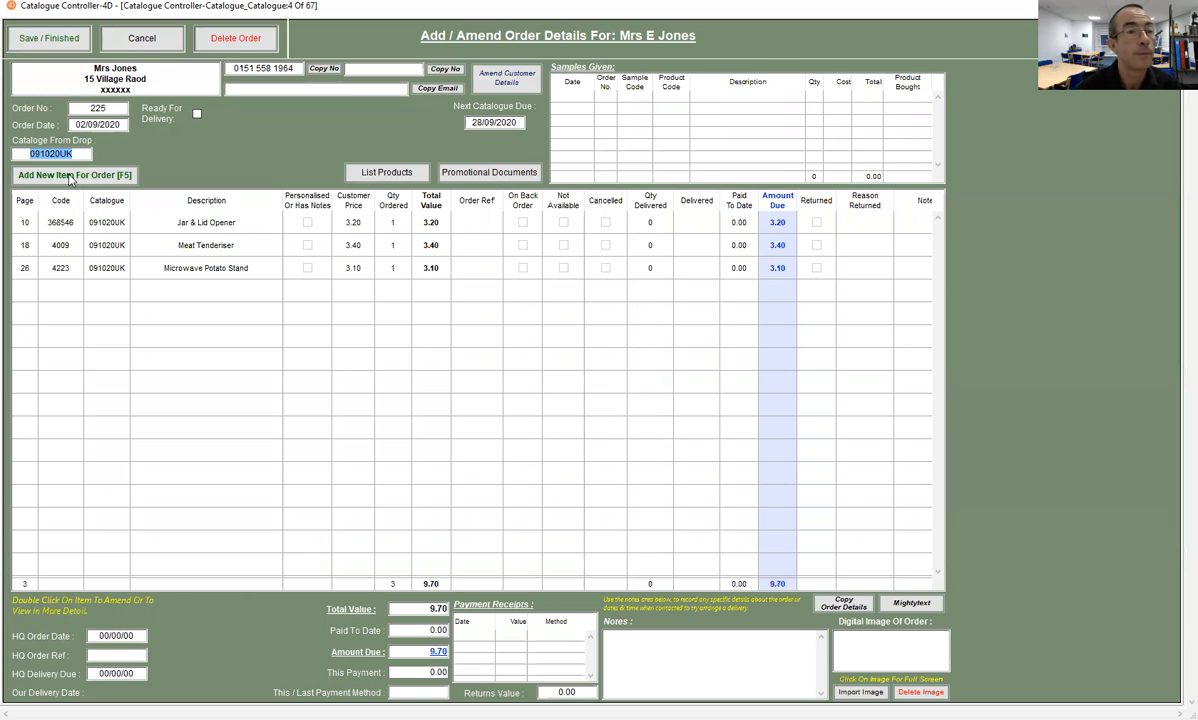
- Add a fourth item to the order with item code 8236 and save it
click(70, 178)
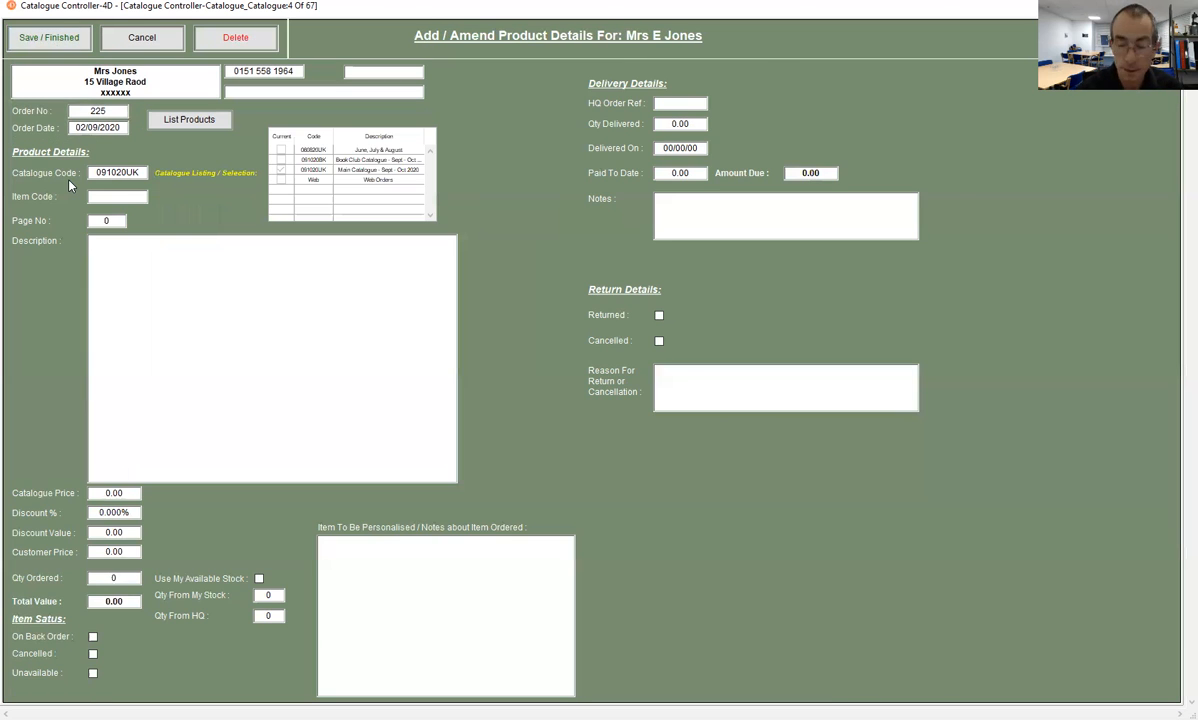
key(Tab)
text(82)
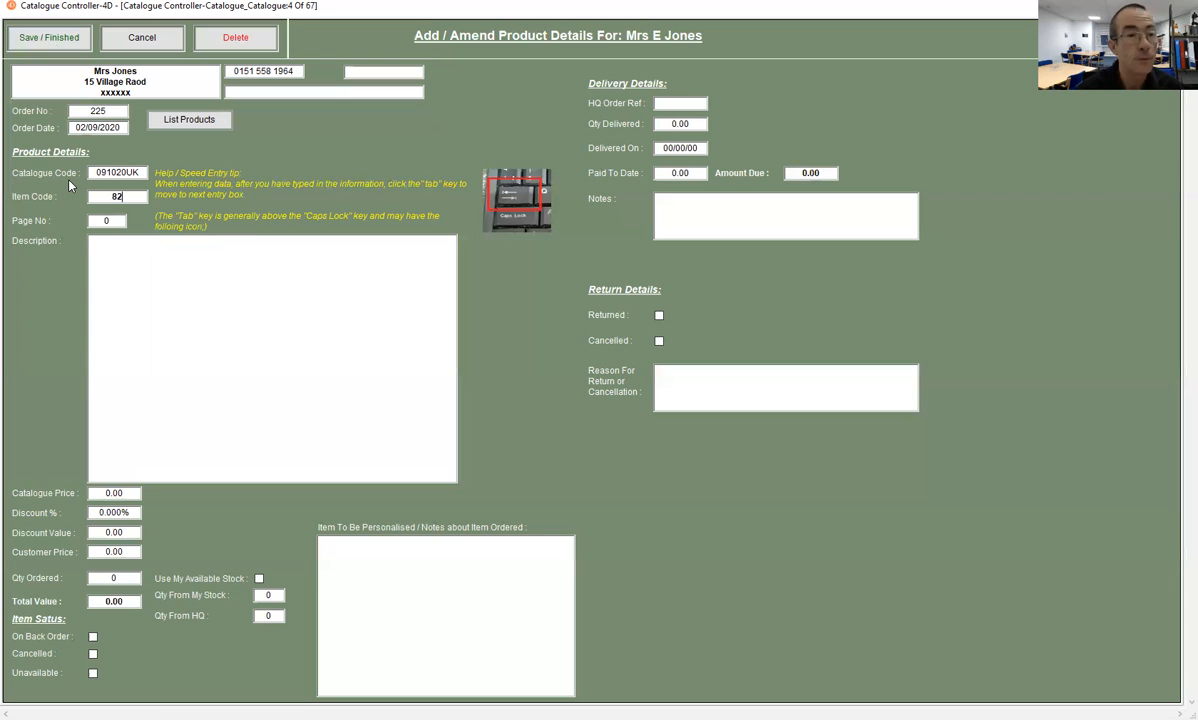
text(36)
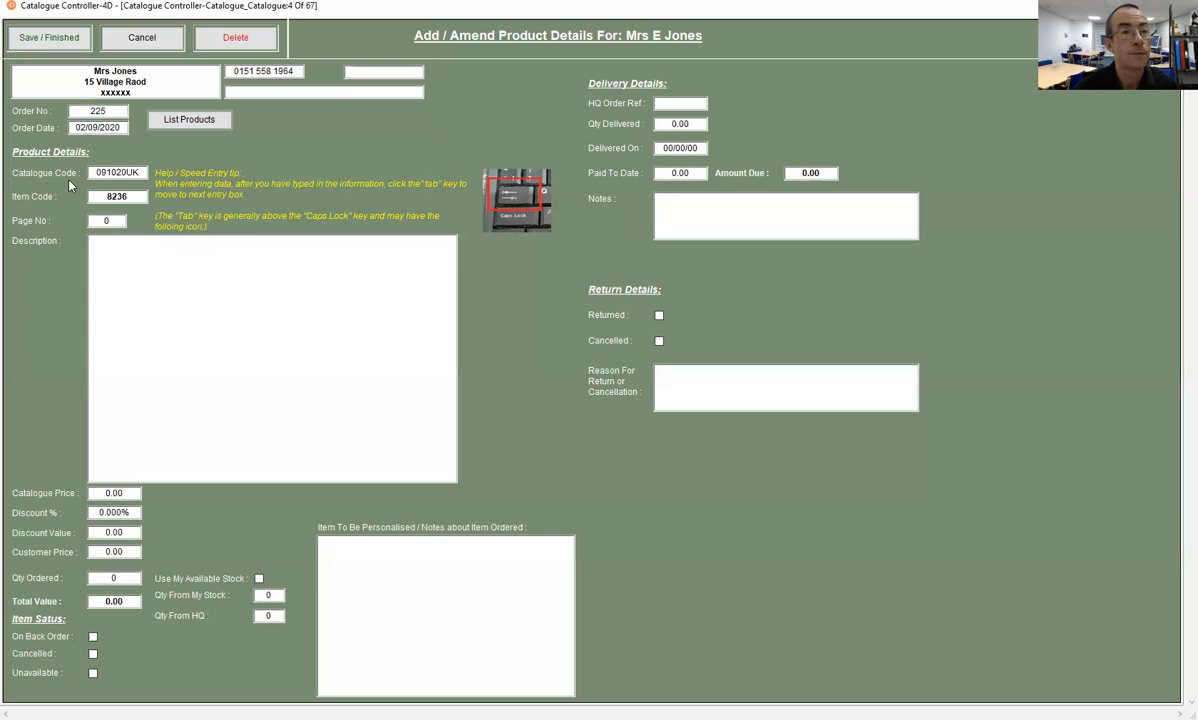
key(Tab)
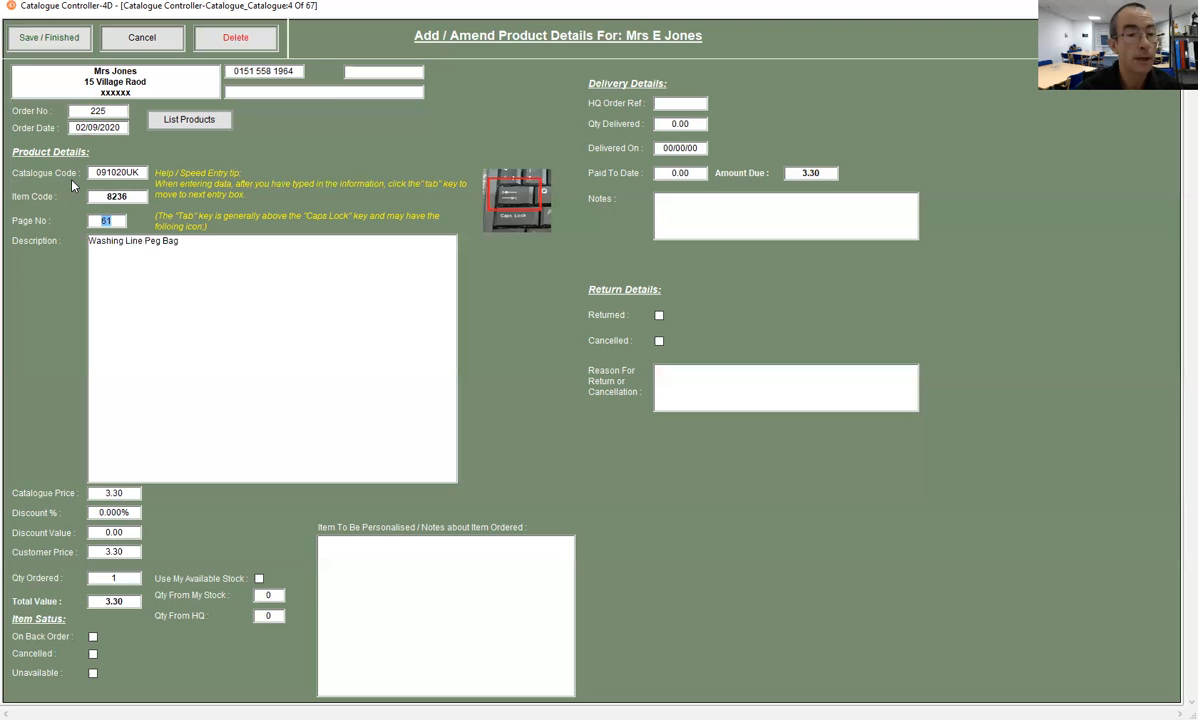
click(47, 42)
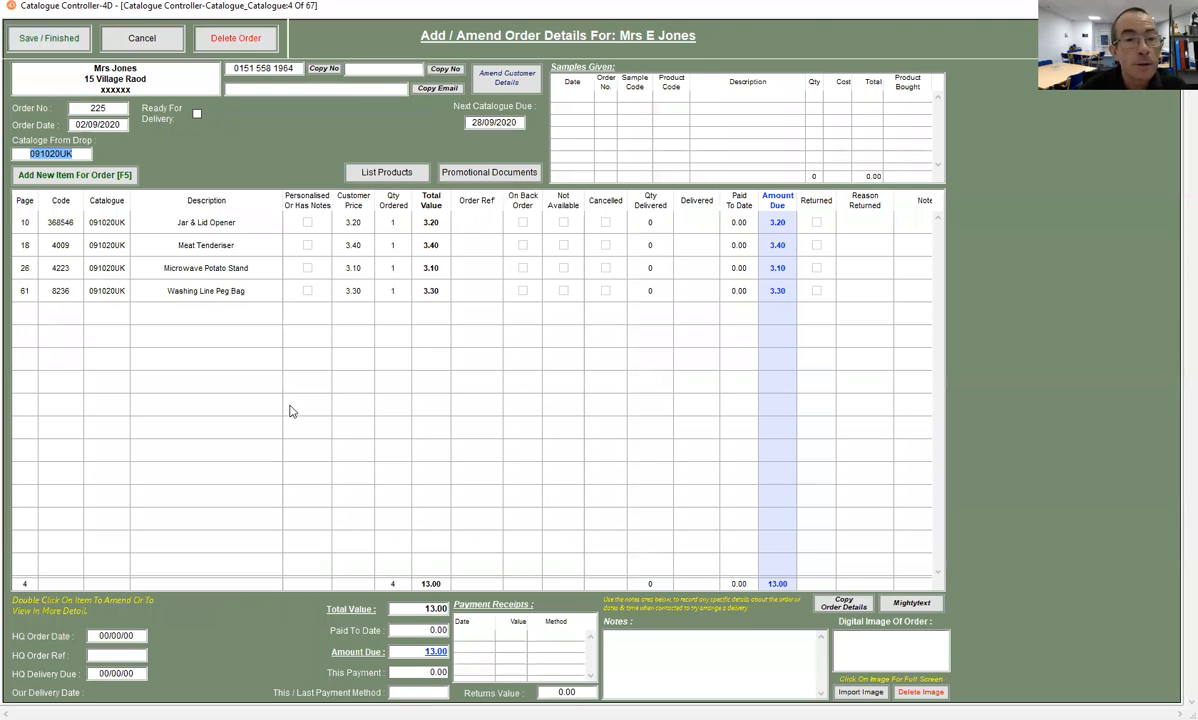
- Import the order form photo IMG_20200902_171156.jpg from Downloads as the order's digital image
double_click(200, 250)
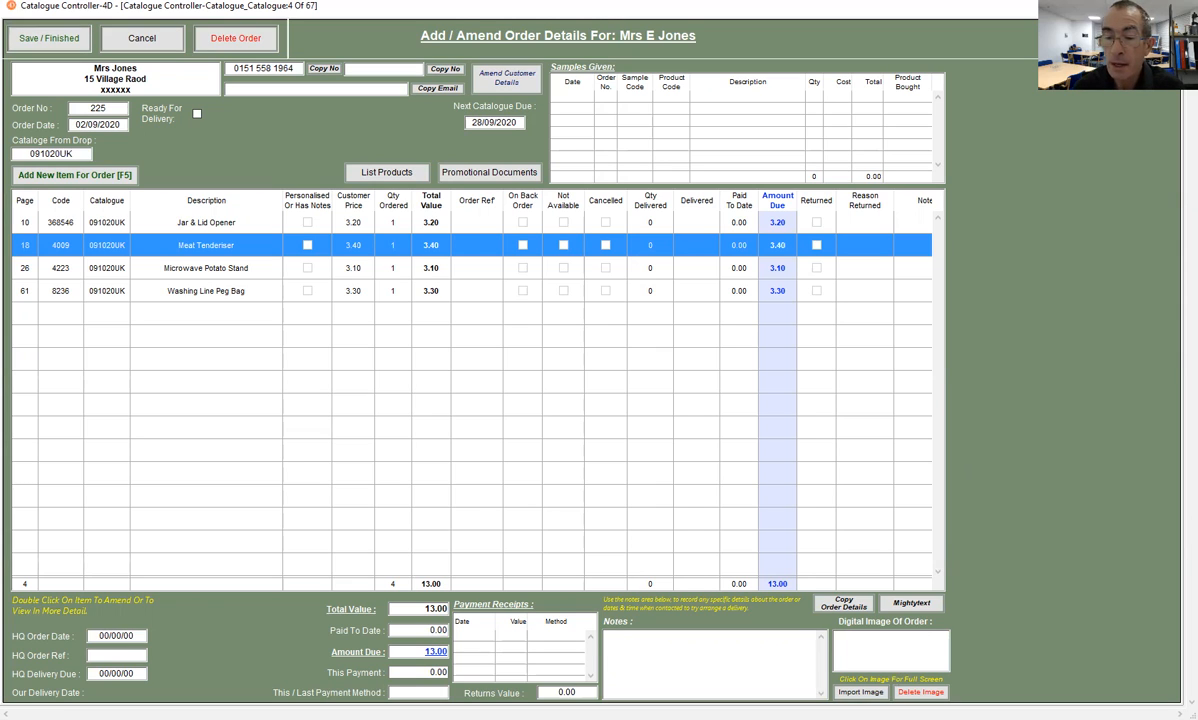
click(851, 693)
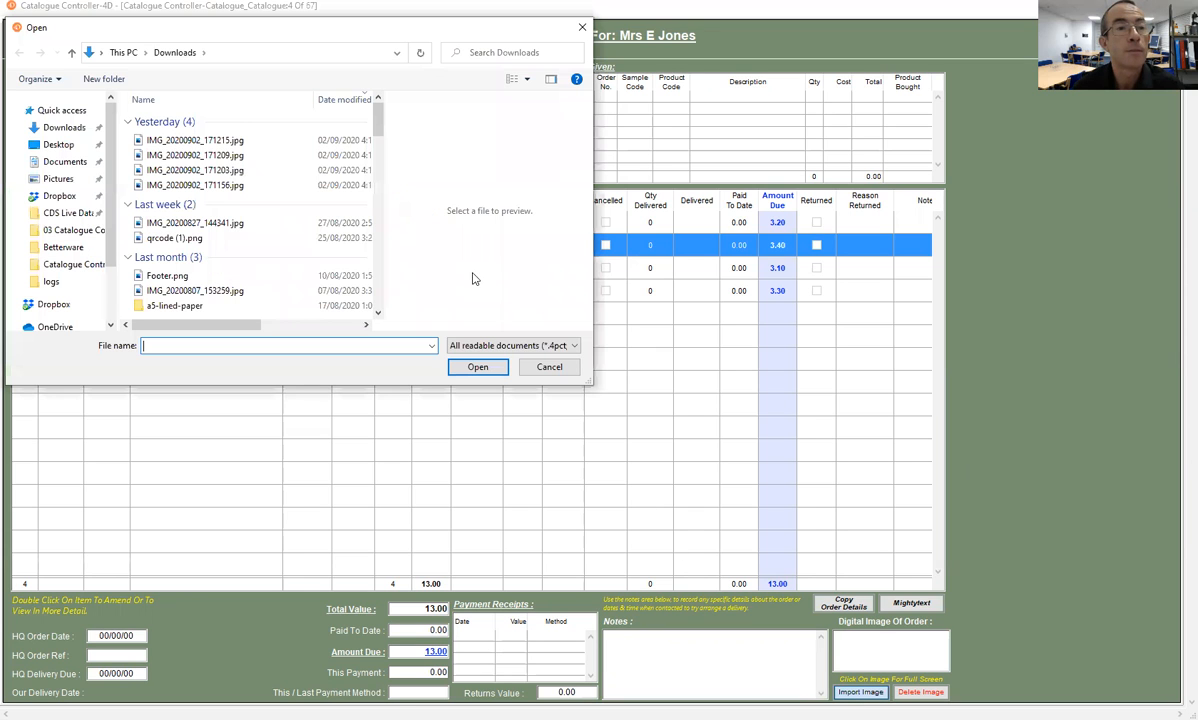
click(176, 142)
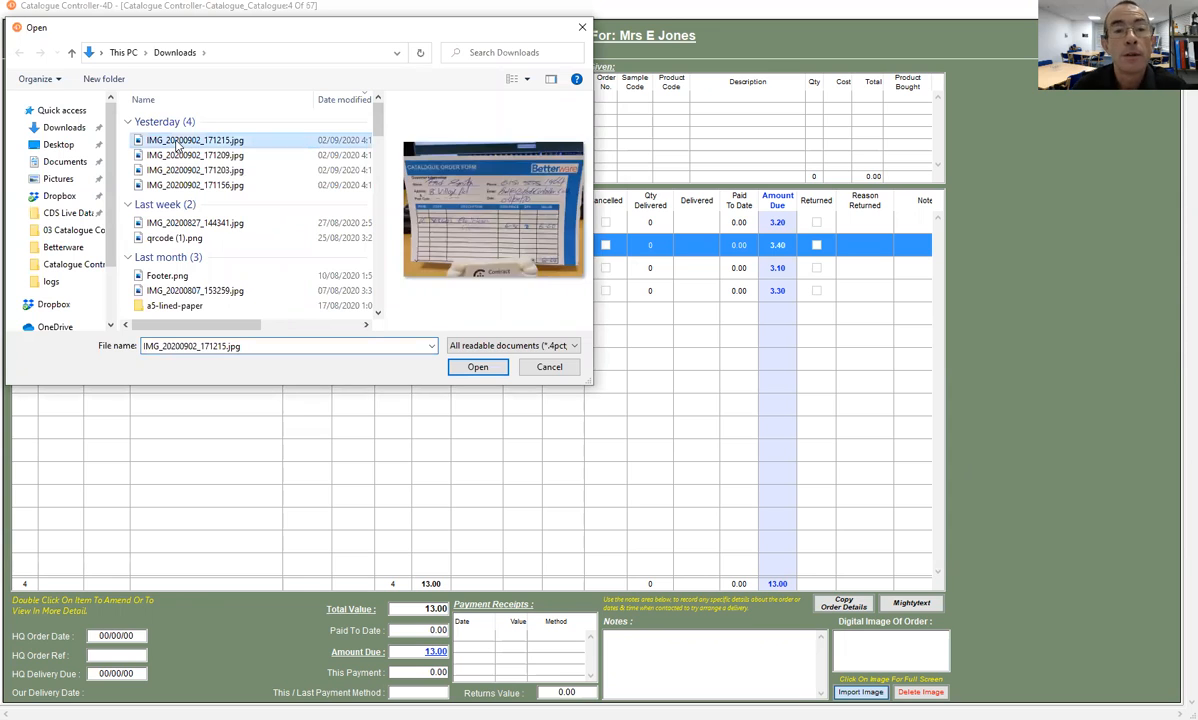
click(176, 187)
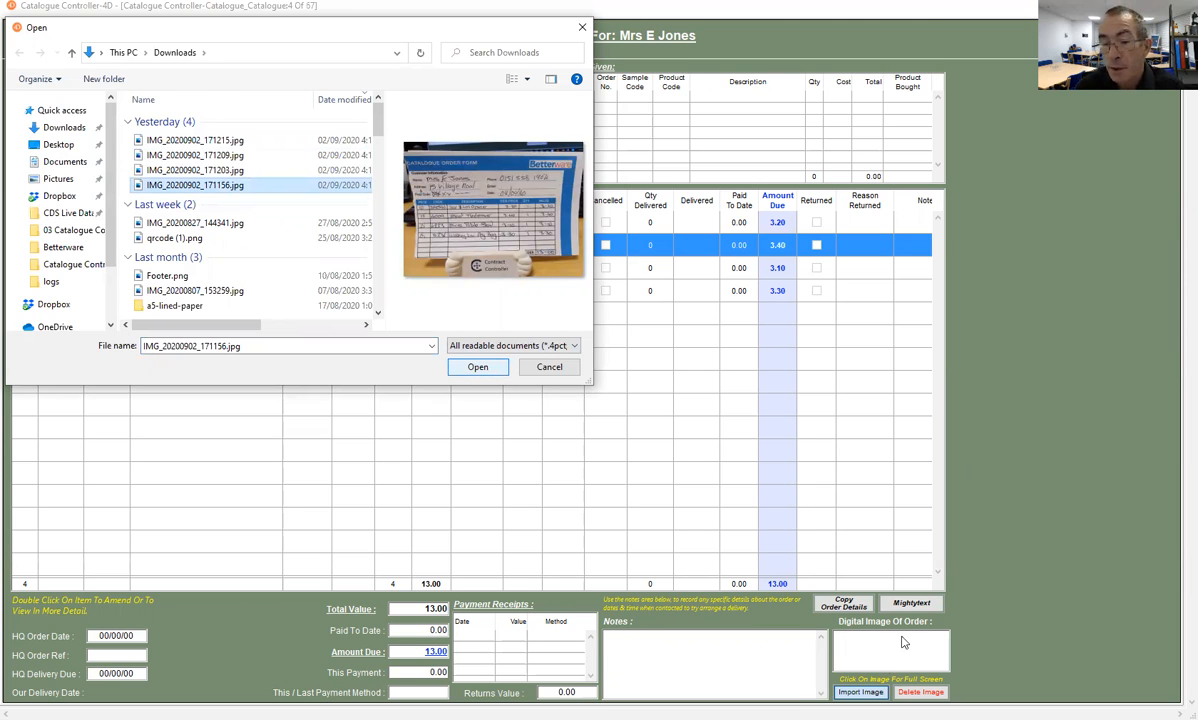
key(Return)
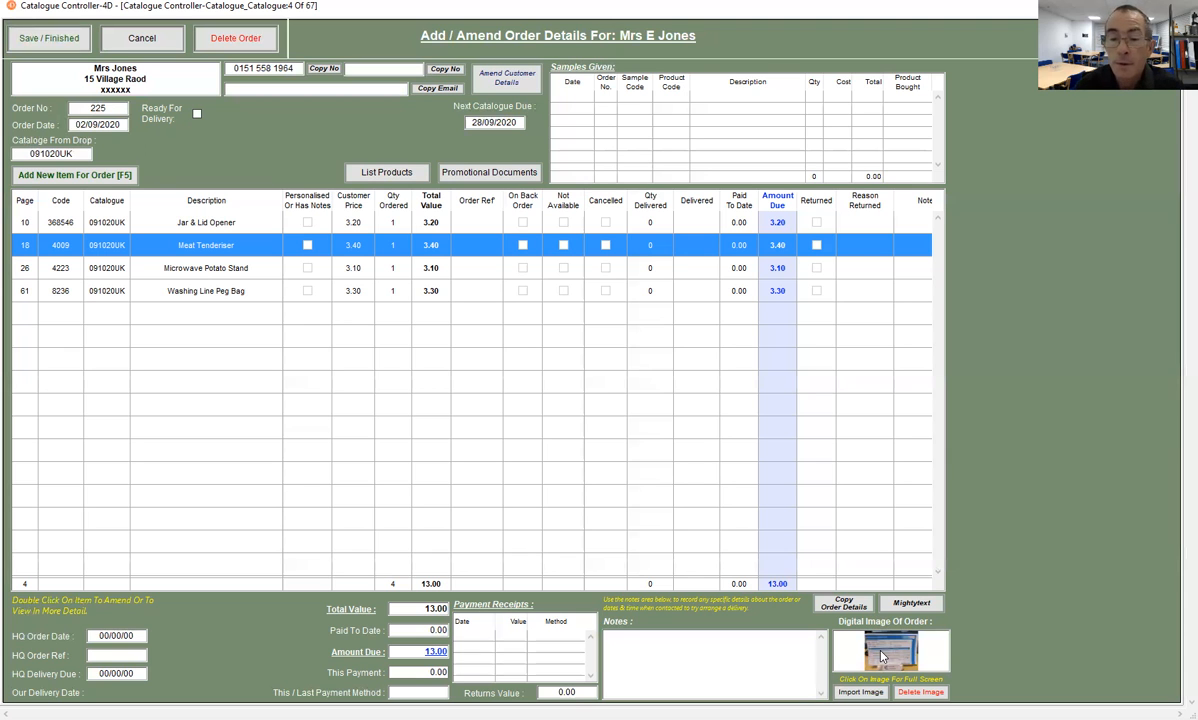
- View the imported order form image full screen, return to the order and save it
click(881, 656)
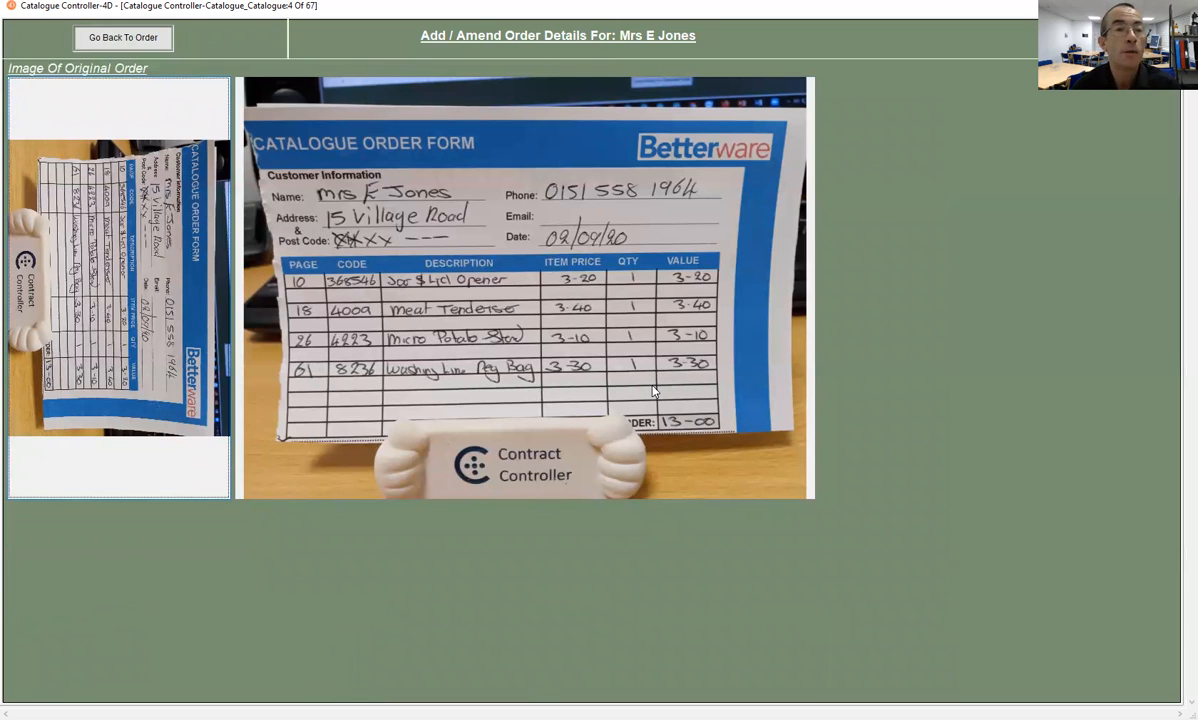
click(105, 42)
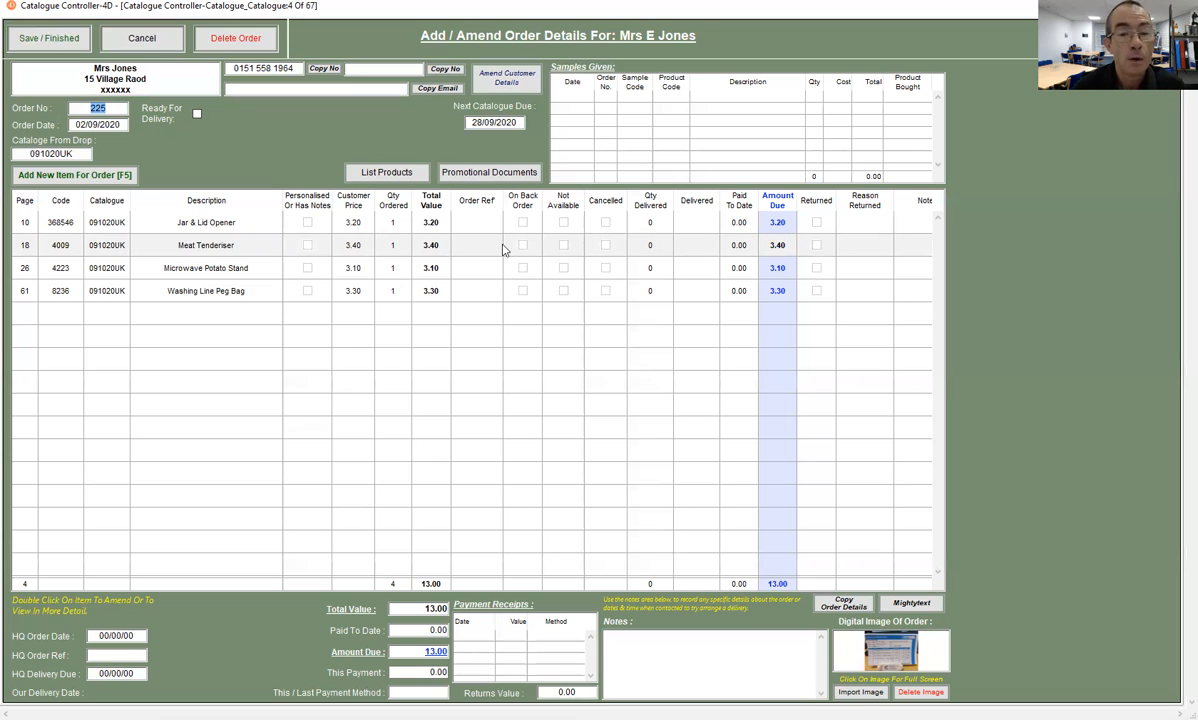
click(31, 41)
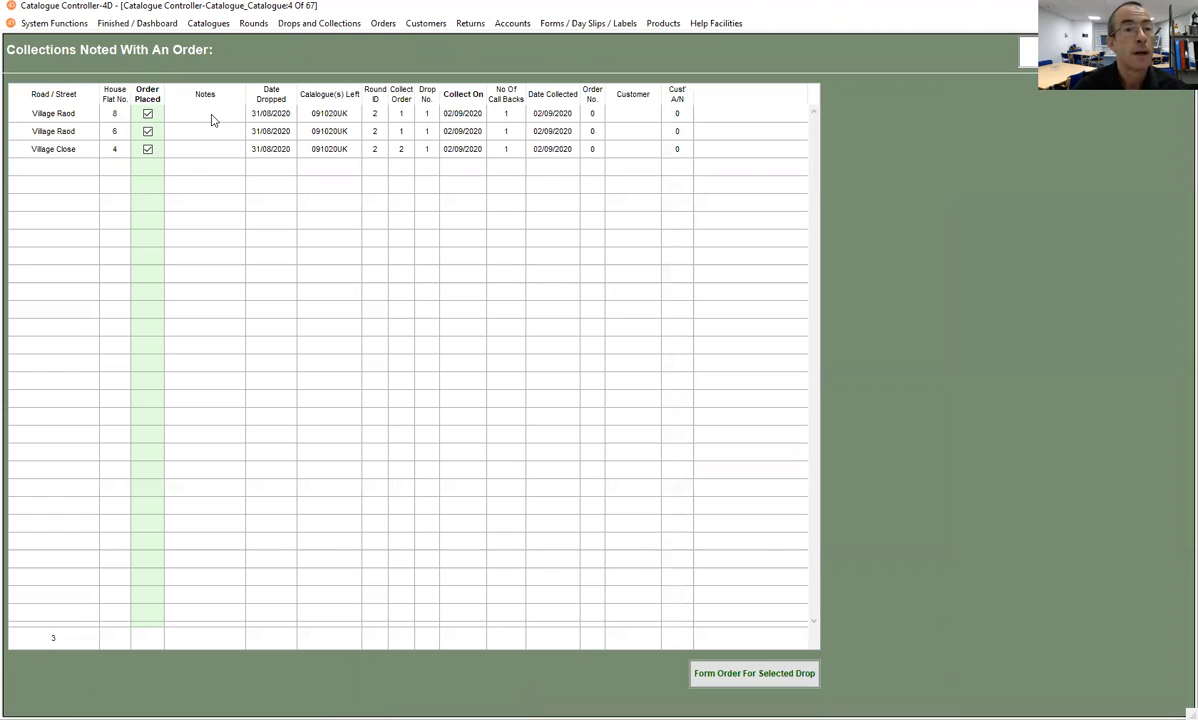
- Form an order for the first collection listed with an order and set the new customer's title to Mr
click(211, 120)
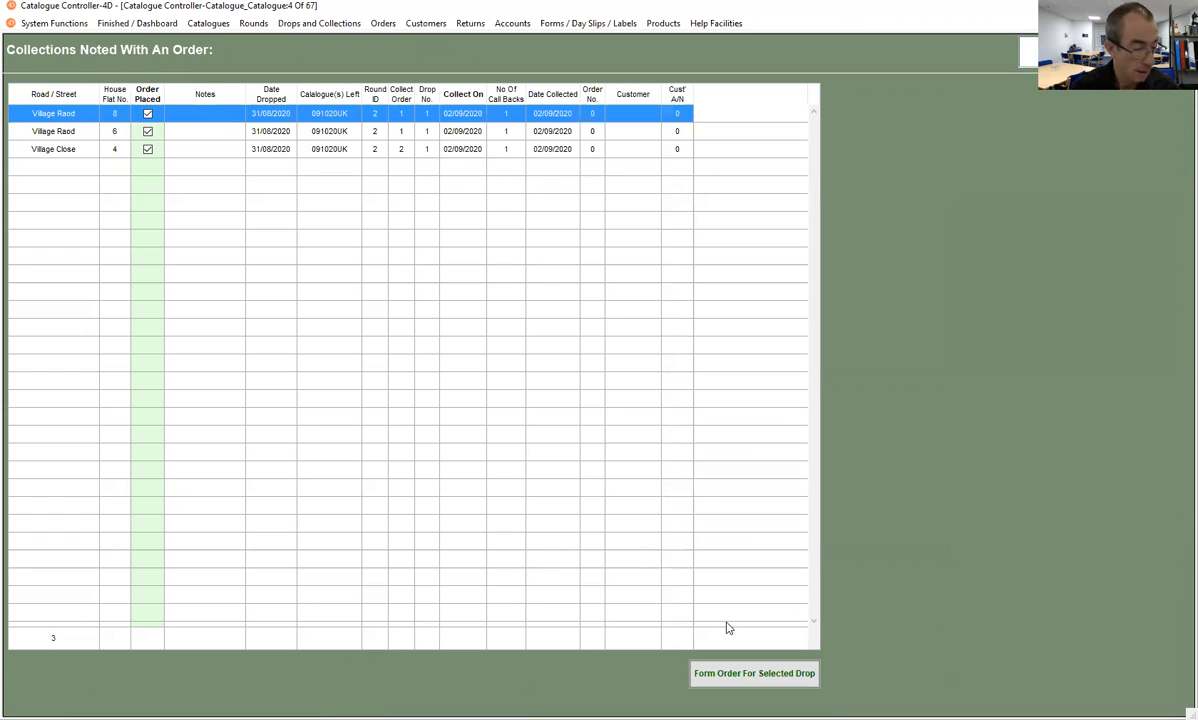
click(748, 674)
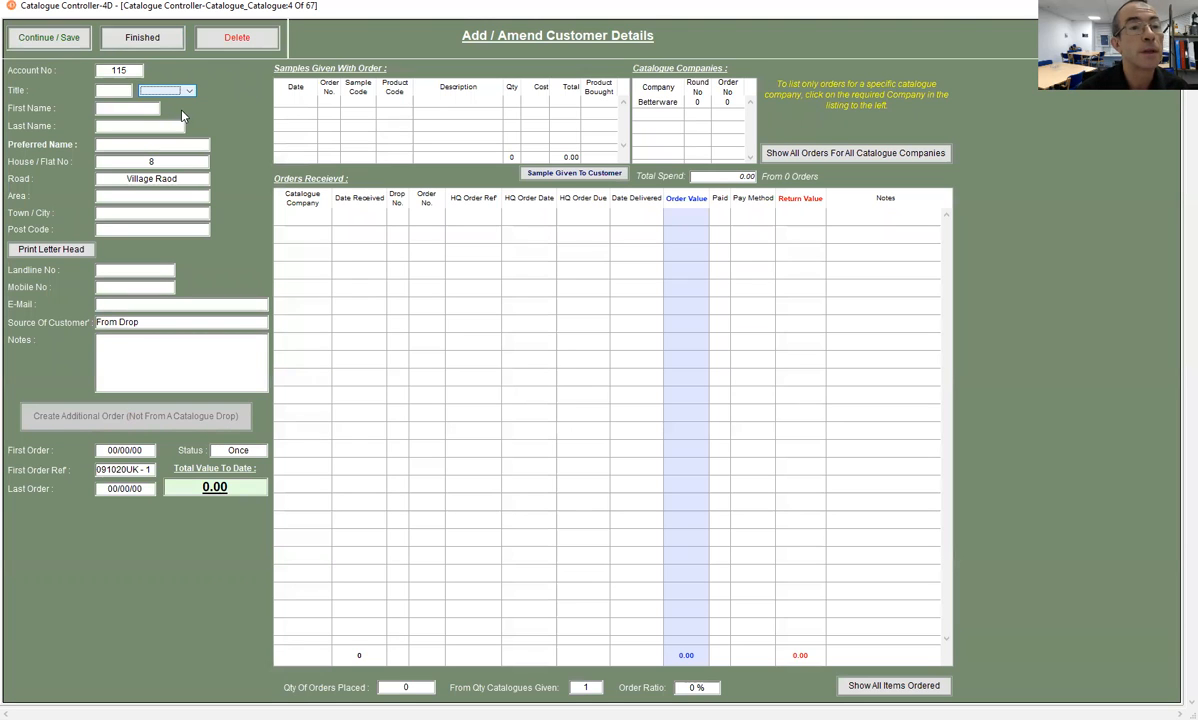
click(182, 112)
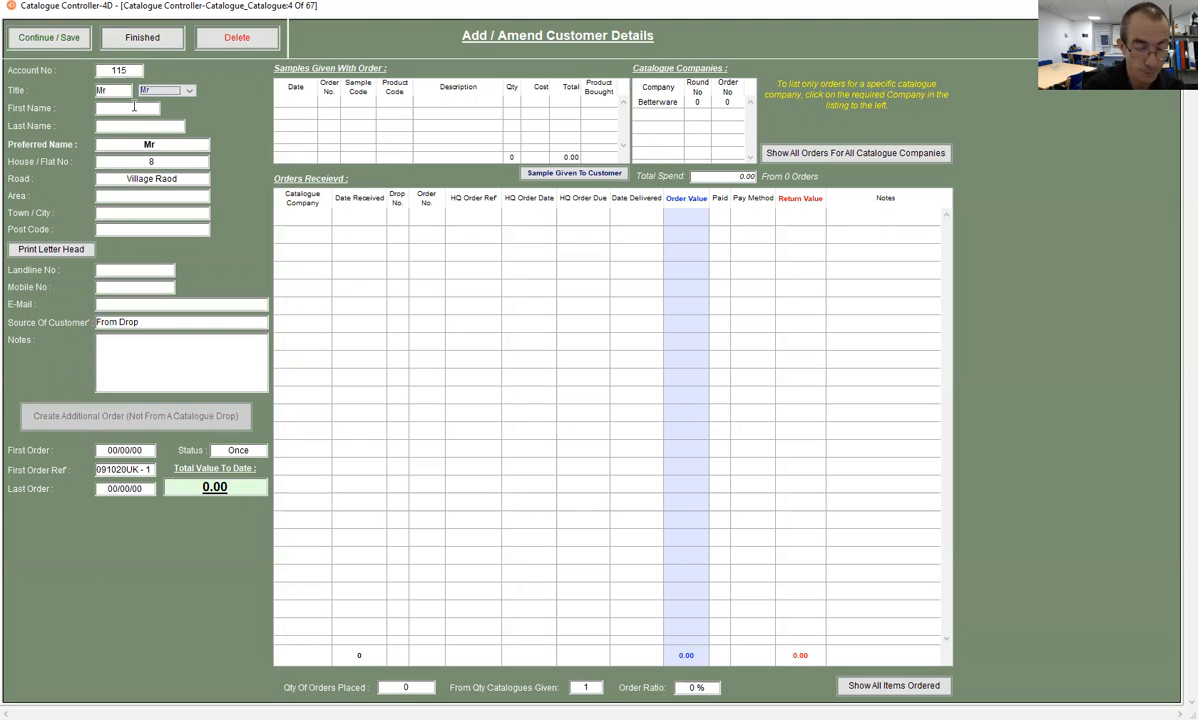
- Enter the customer's first and last name and shorten the preferred name to title and surname
click(133, 107)
key(Tab)
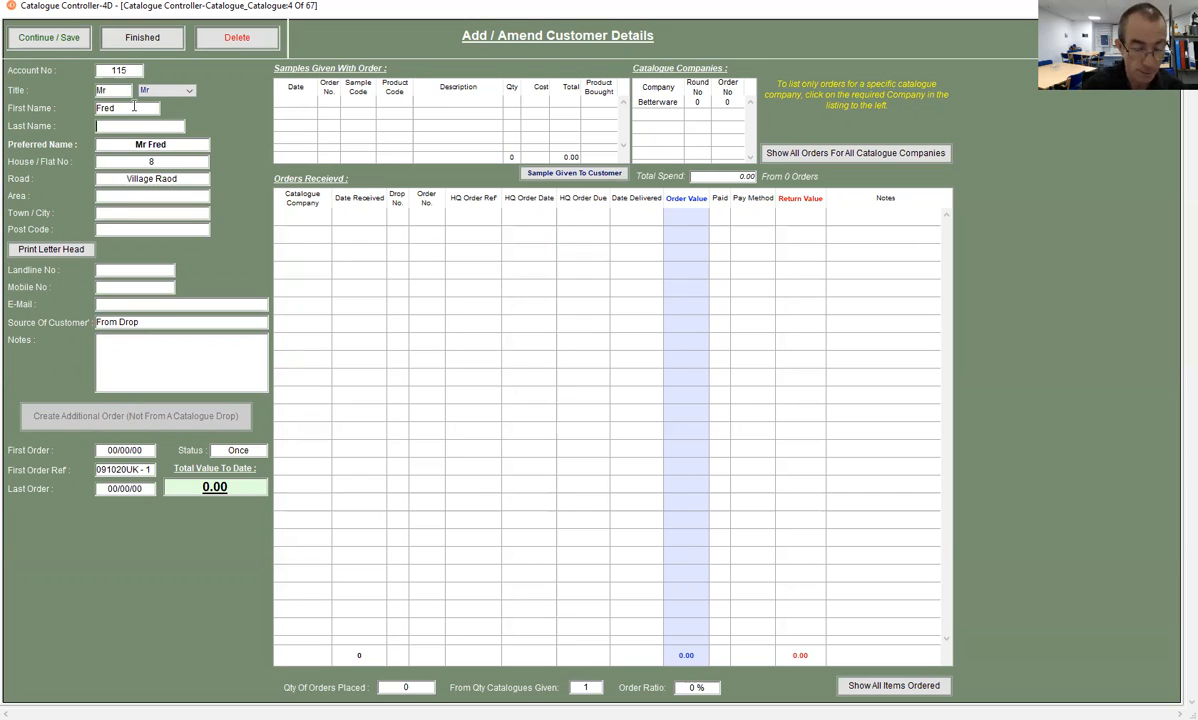
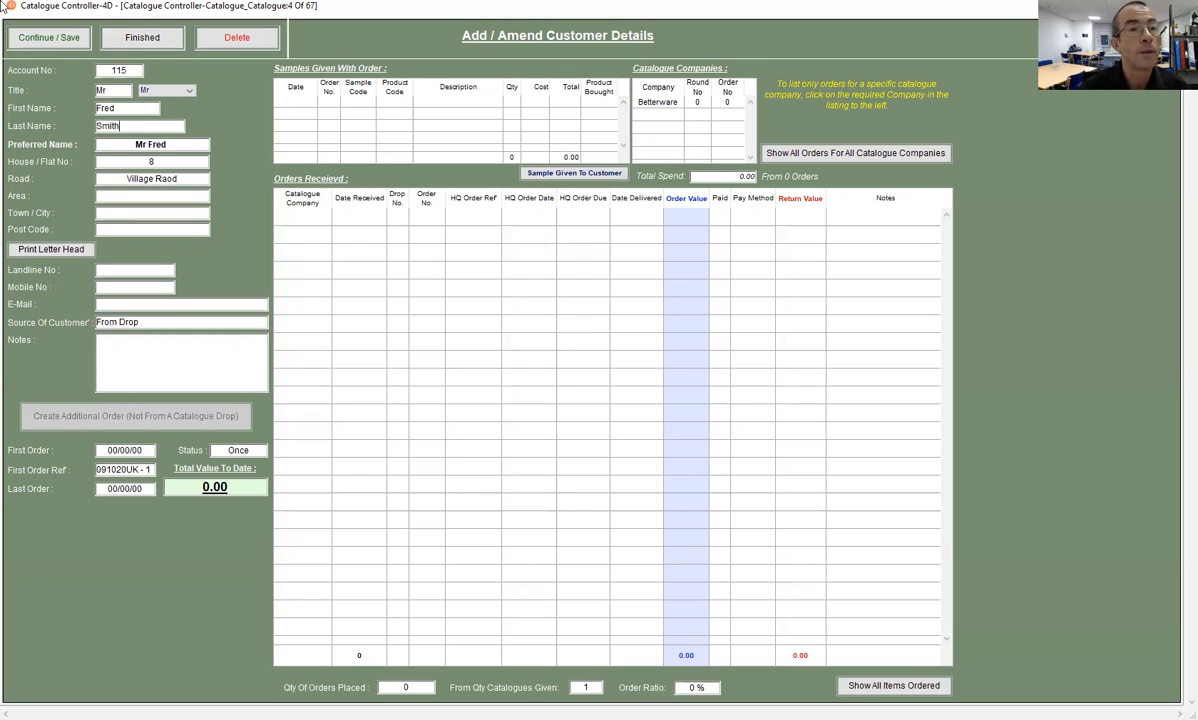
key(Tab)
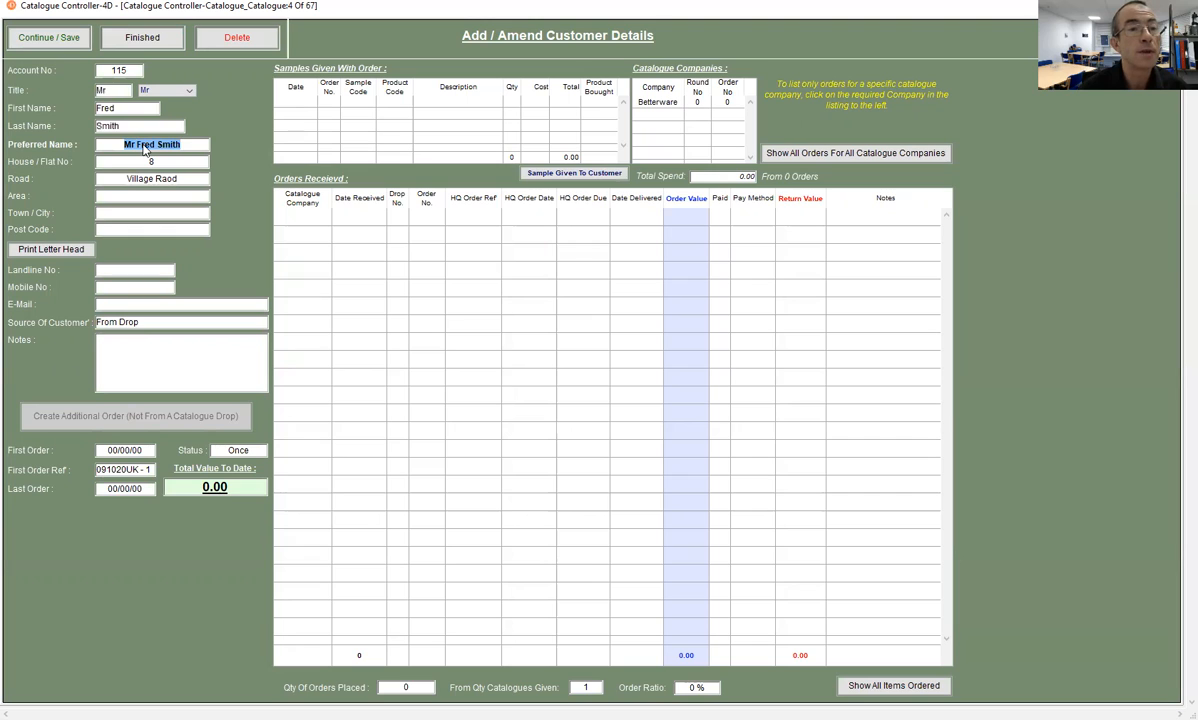
double_click(145, 146)
key(BackSpace)
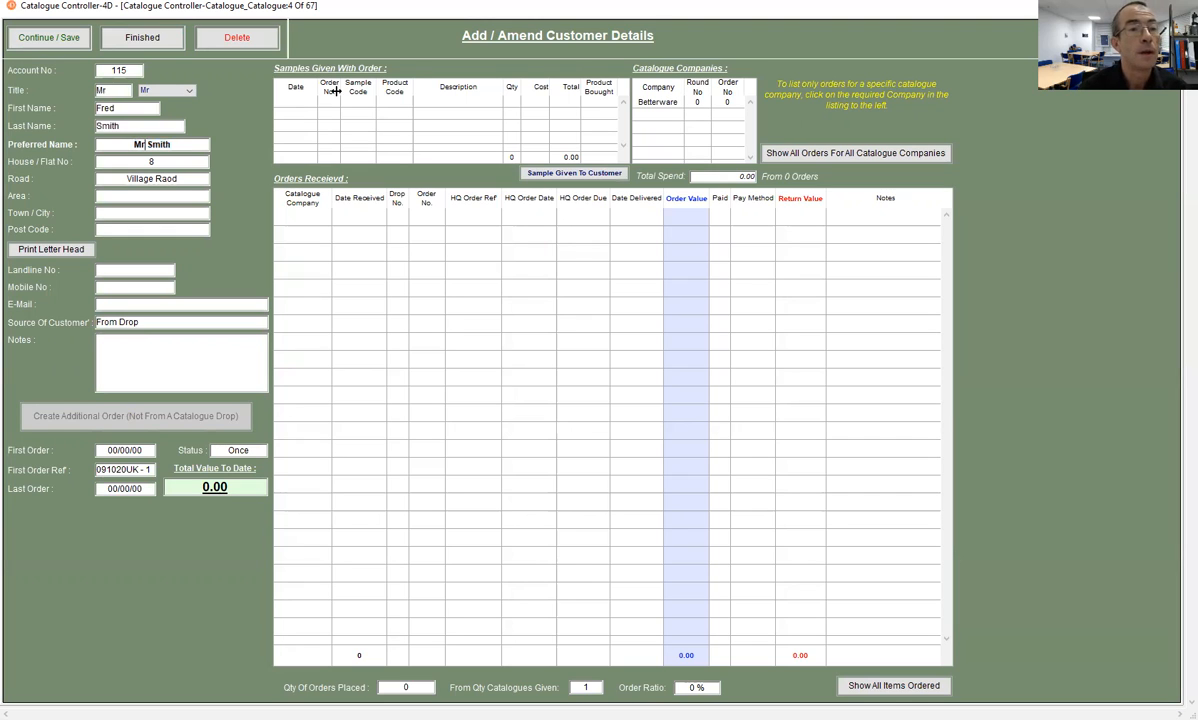
- Enter the placeholder xxx as post code and the customer's landline number, and save the customer details
click(127, 229)
text(xxx)
click(118, 269)
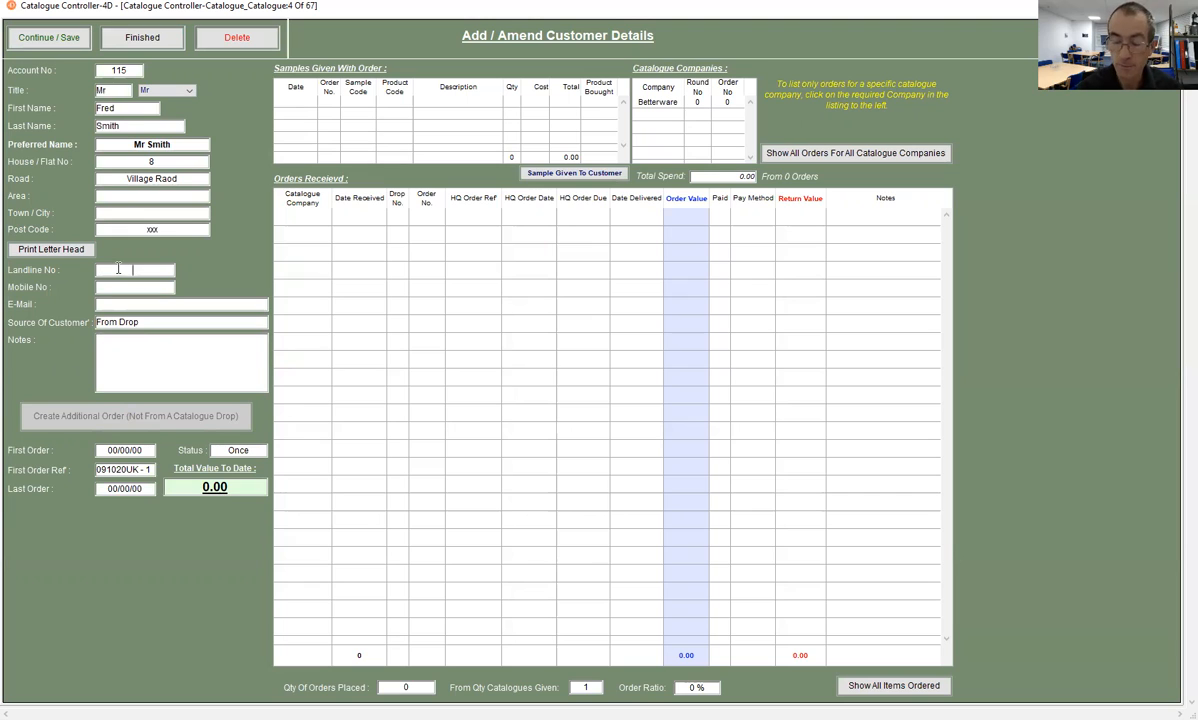
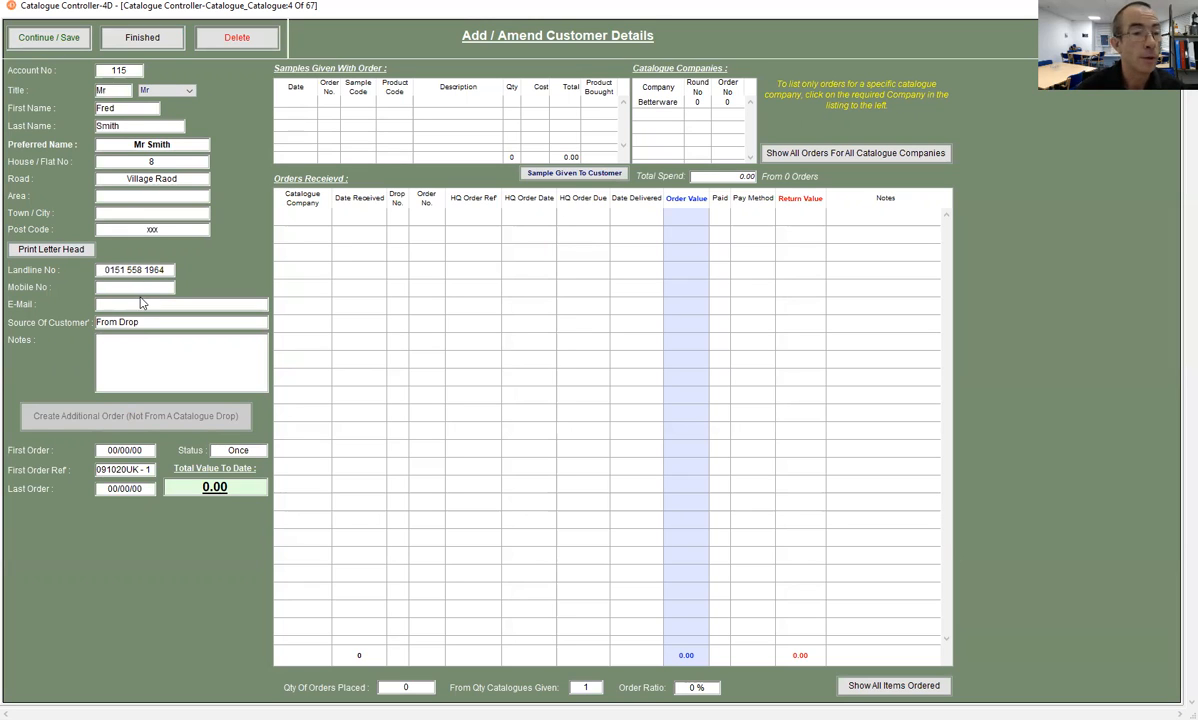
click(133, 286)
click(31, 40)
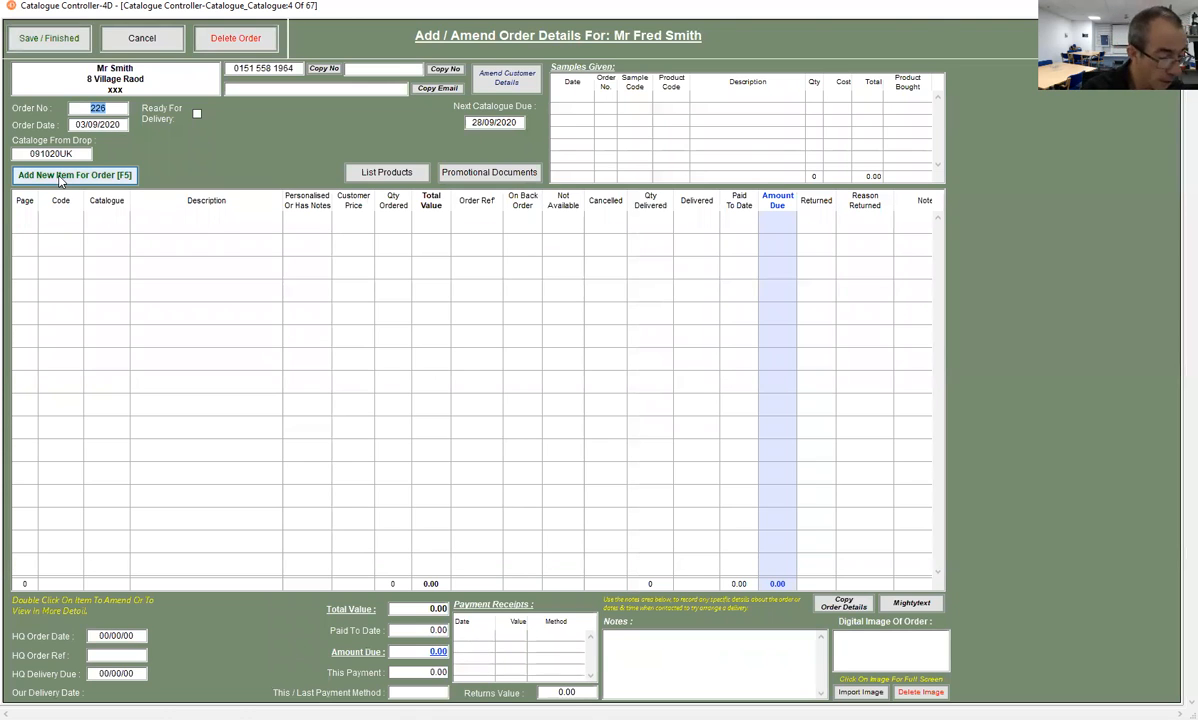
- Add item code 368401 to the order with a quantity of 2 and save the item
click(60, 176)
key(Tab)
text(368)
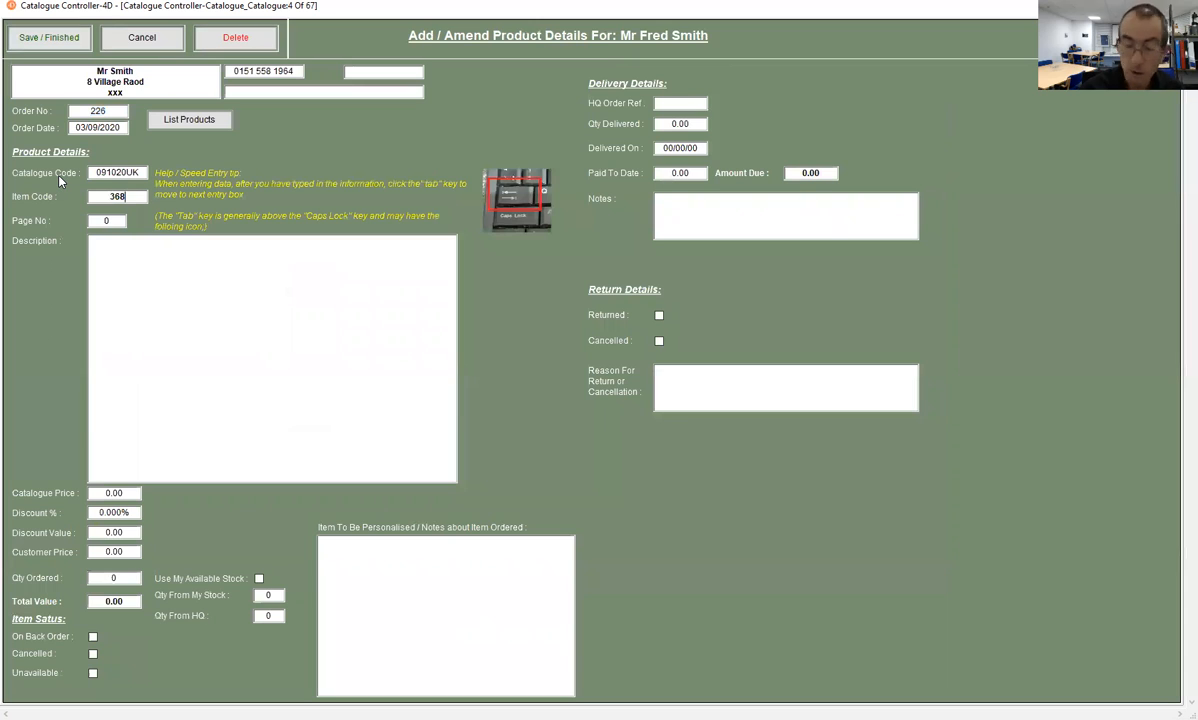
text(4014)
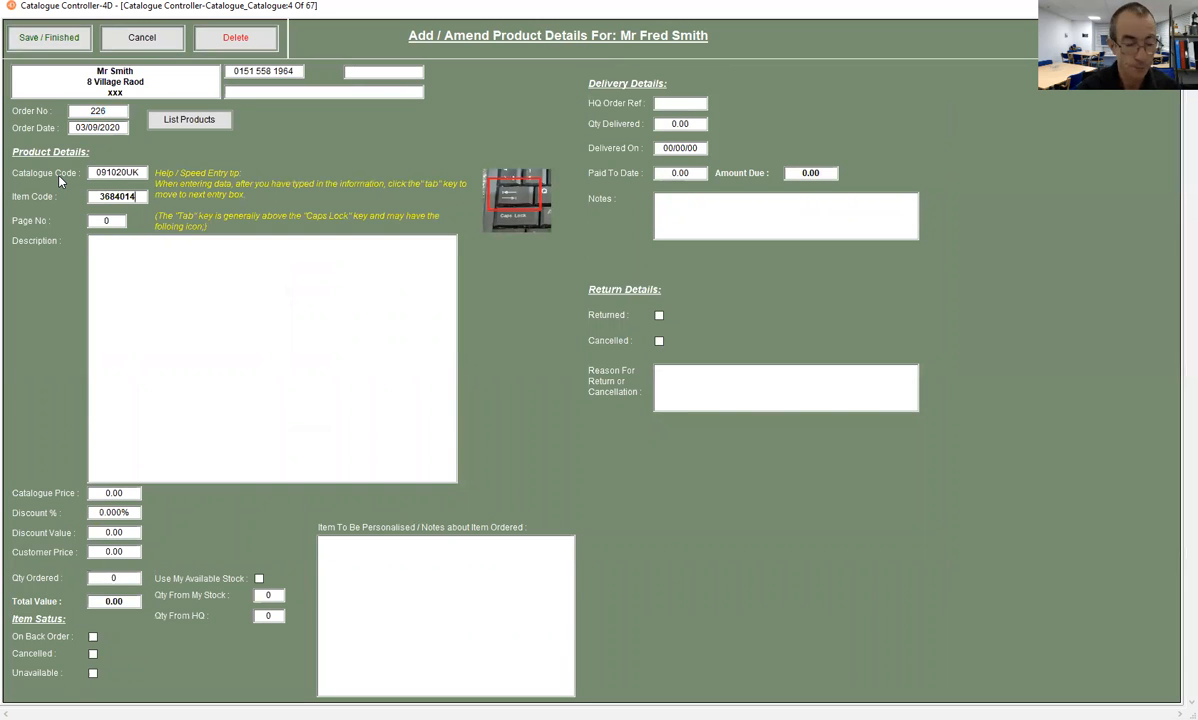
key(Tab)
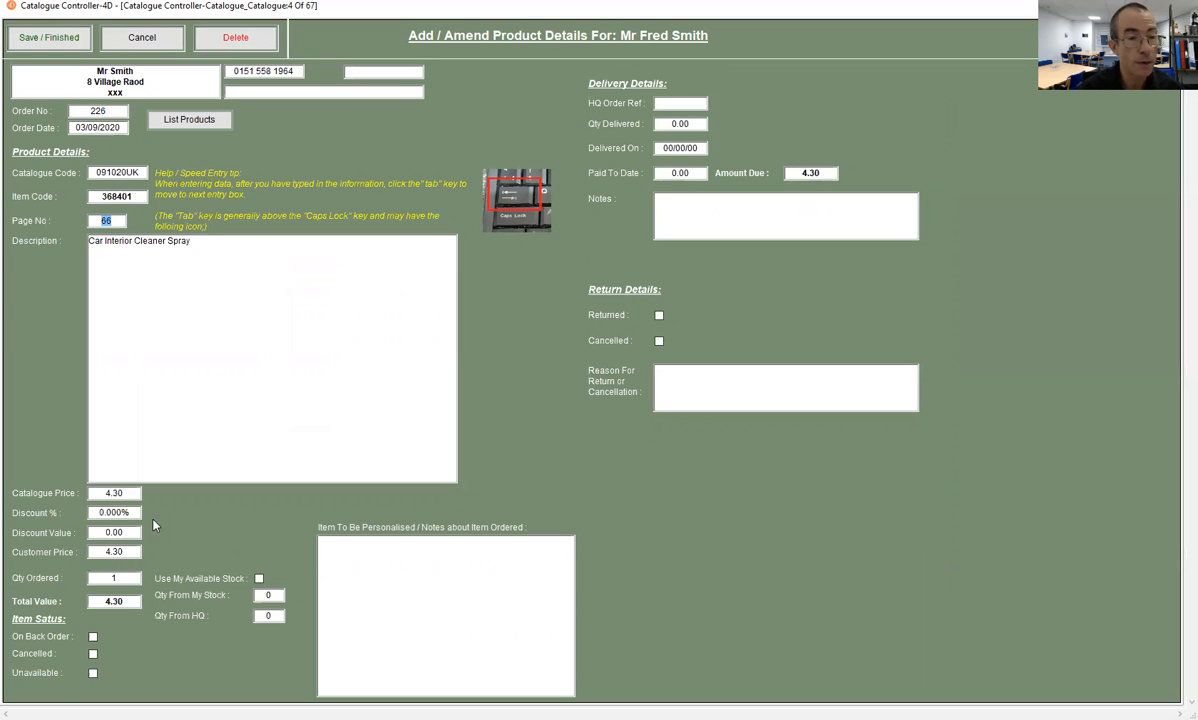
double_click(117, 577)
text(2)
key(Tab)
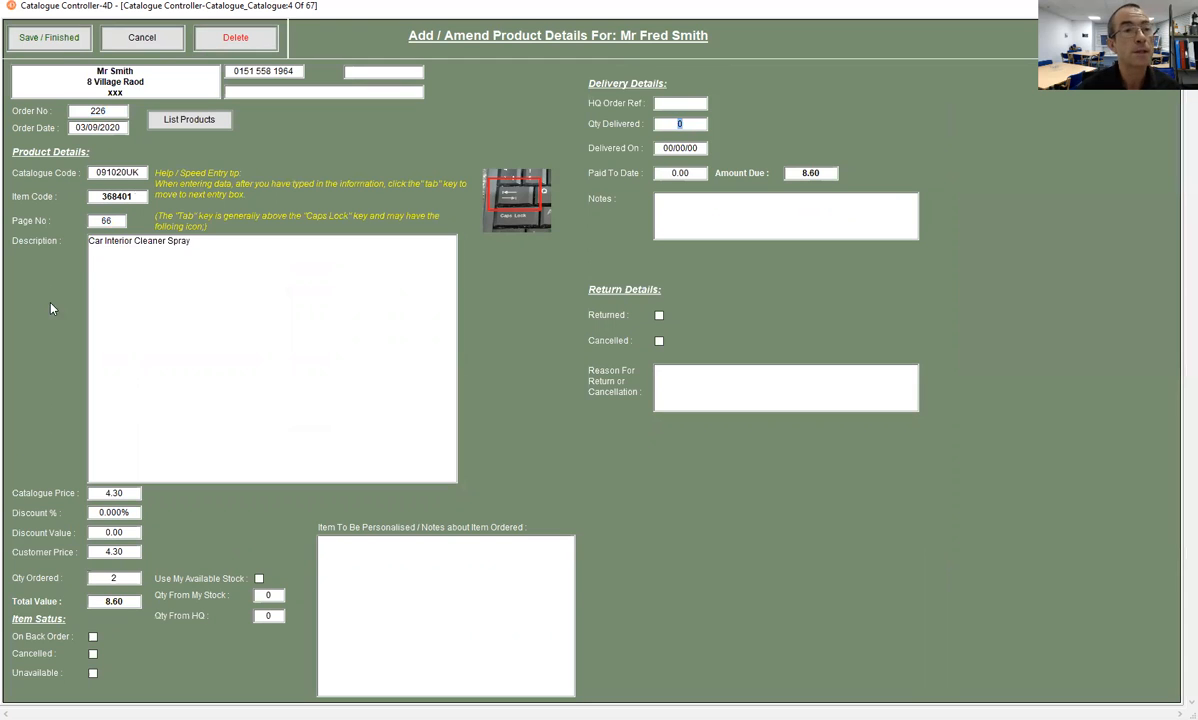
click(58, 40)
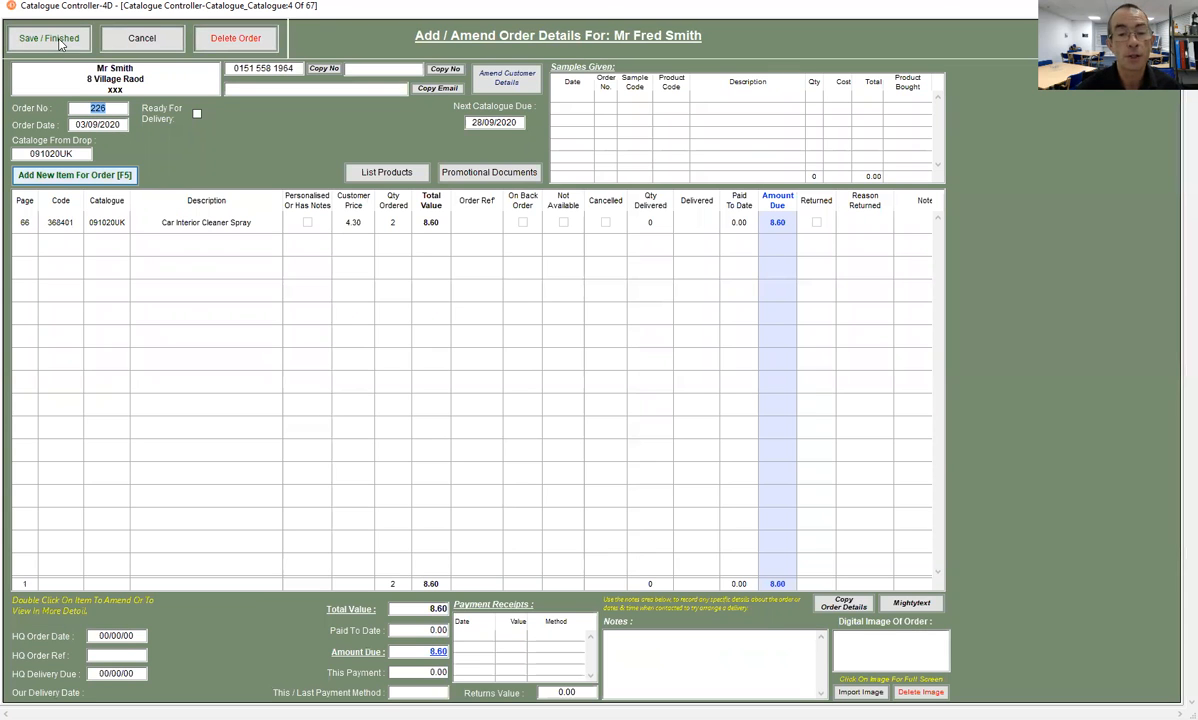
- Import the order form photo IMG_20200902_171215.jpg from Downloads into the order and save the order
click(862, 692)
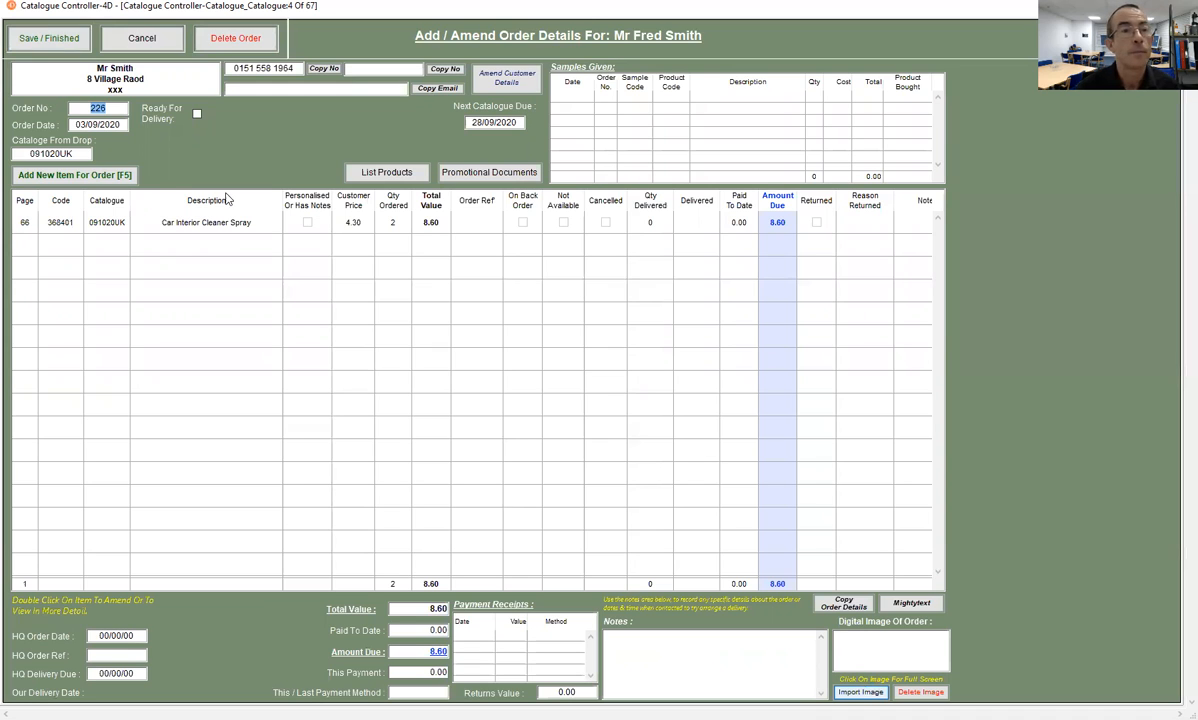
click(190, 170)
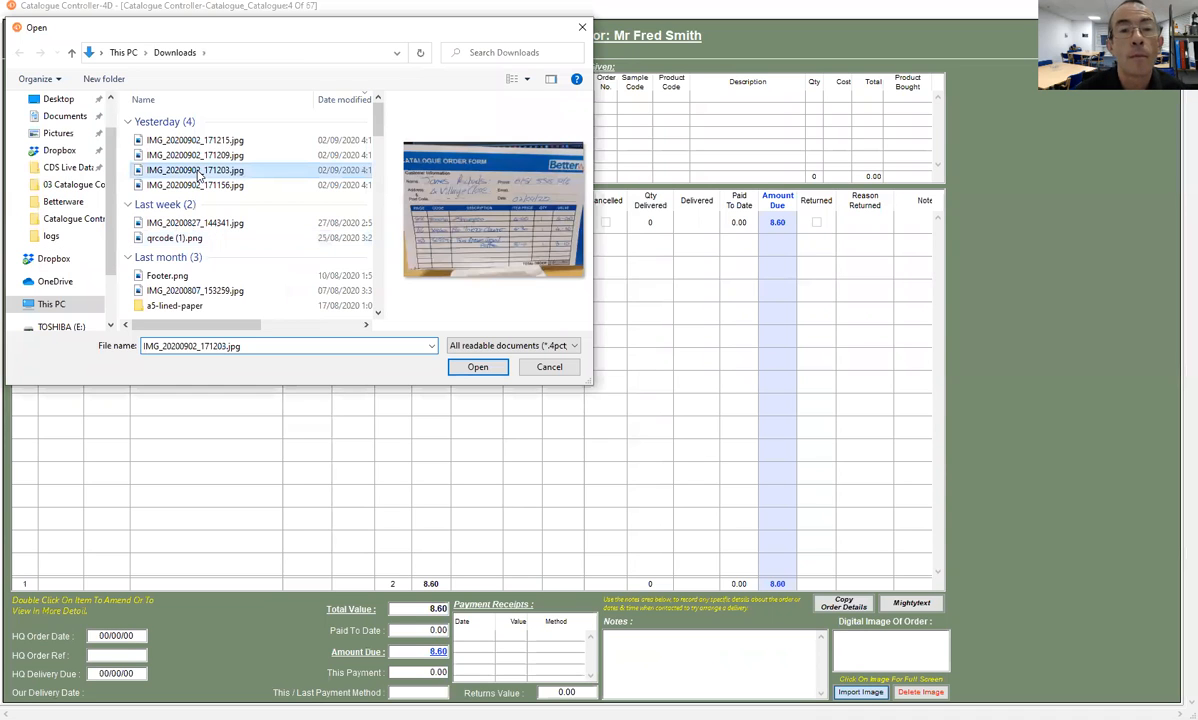
click(194, 155)
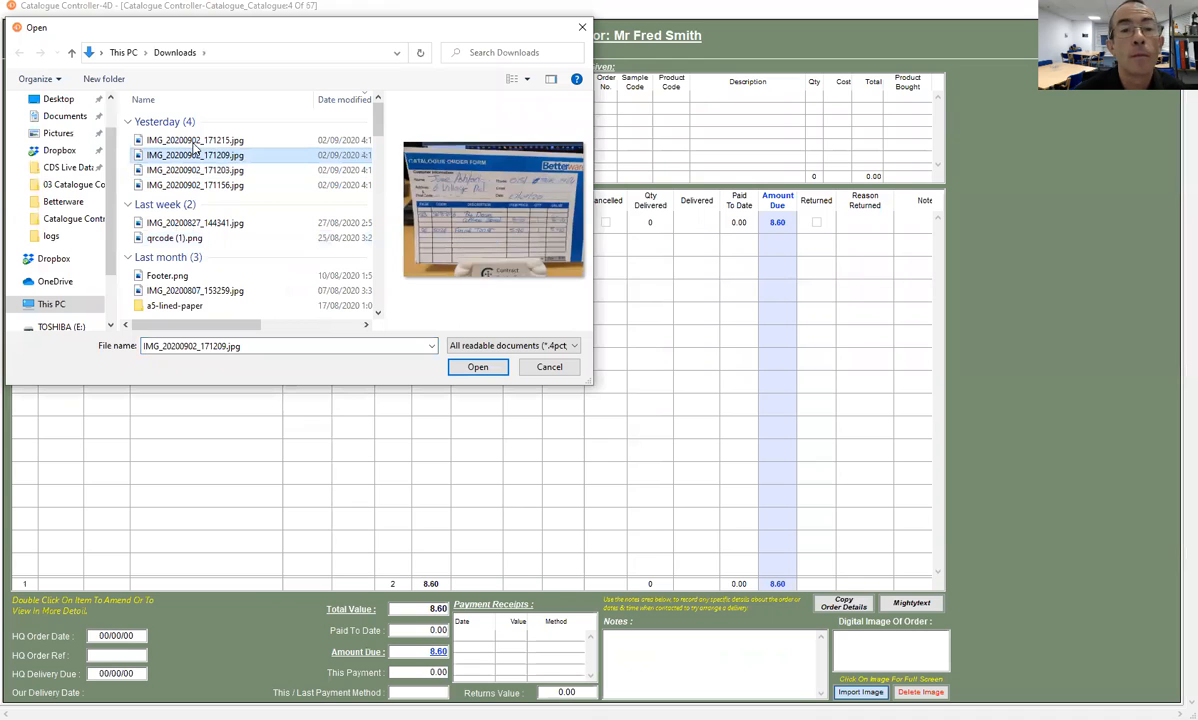
click(194, 141)
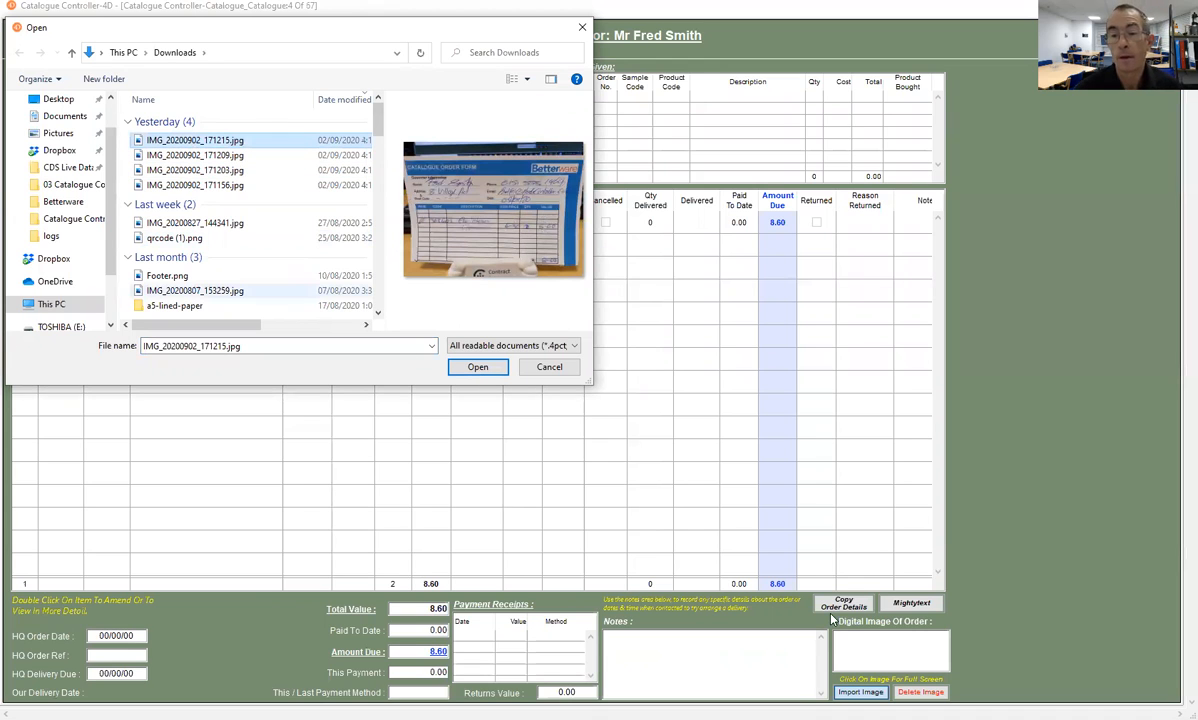
key(Return)
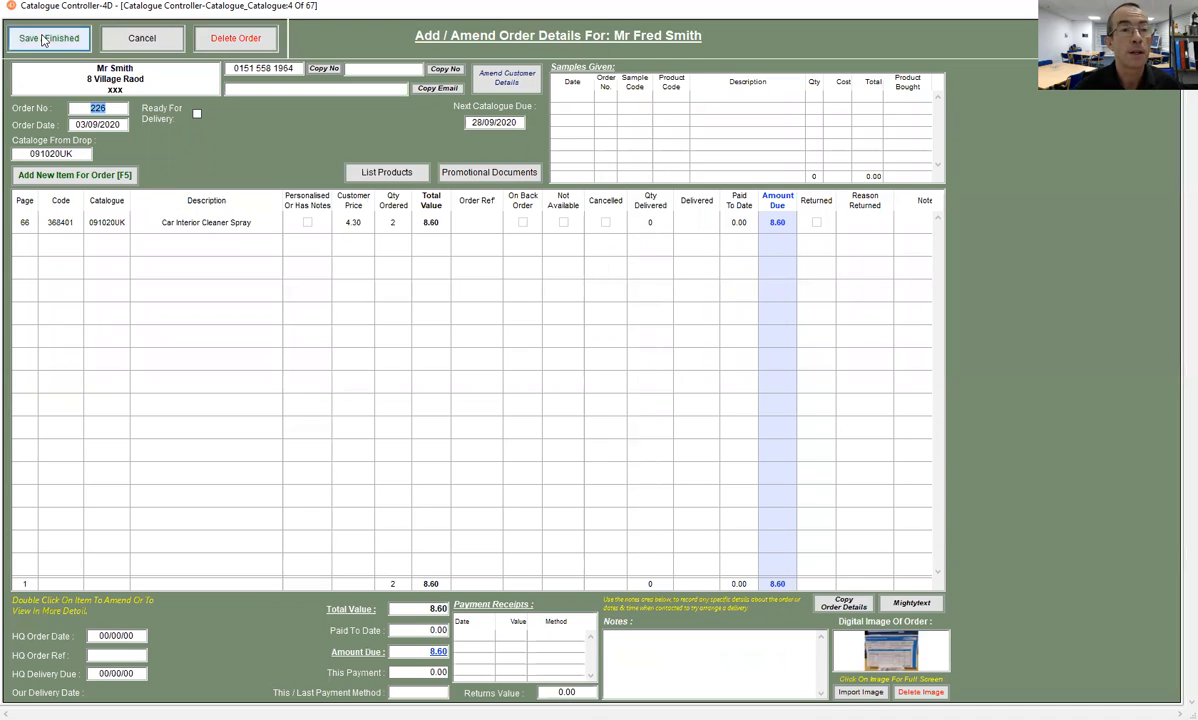
click(43, 40)
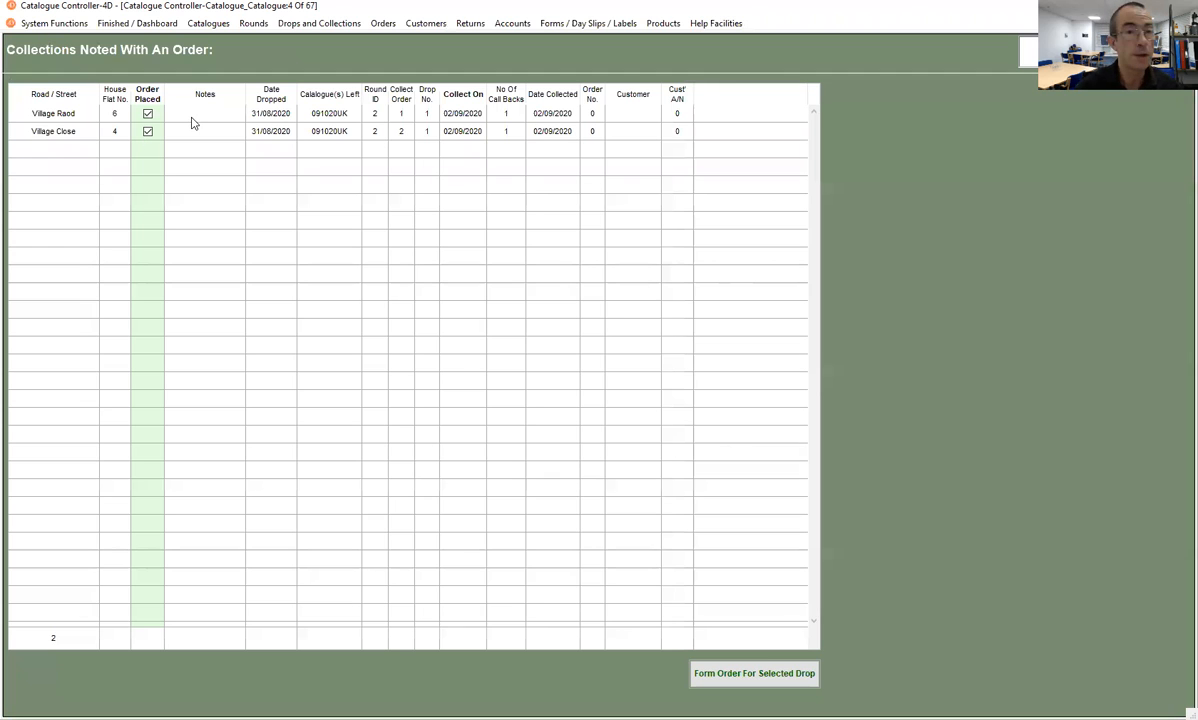
- Form an order for the first collection still listed and enter the customer's first and last name, keeping only the first name as preferred name
click(192, 118)
click(759, 681)
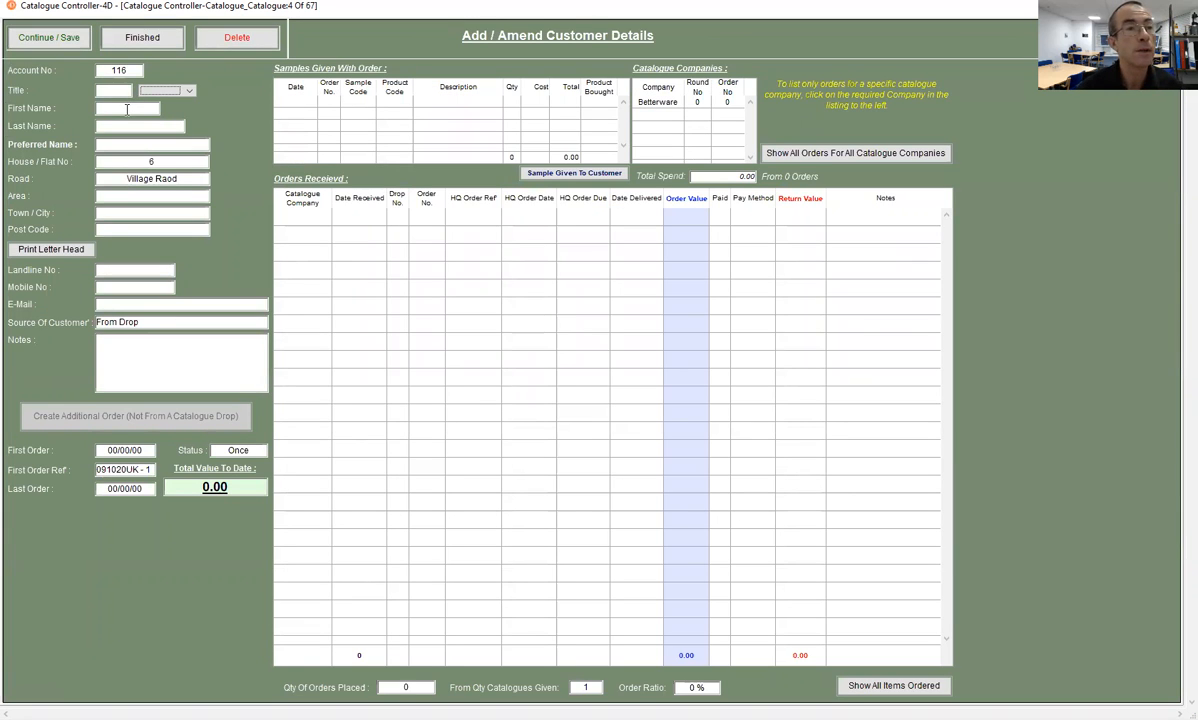
click(140, 106)
key(Tab)
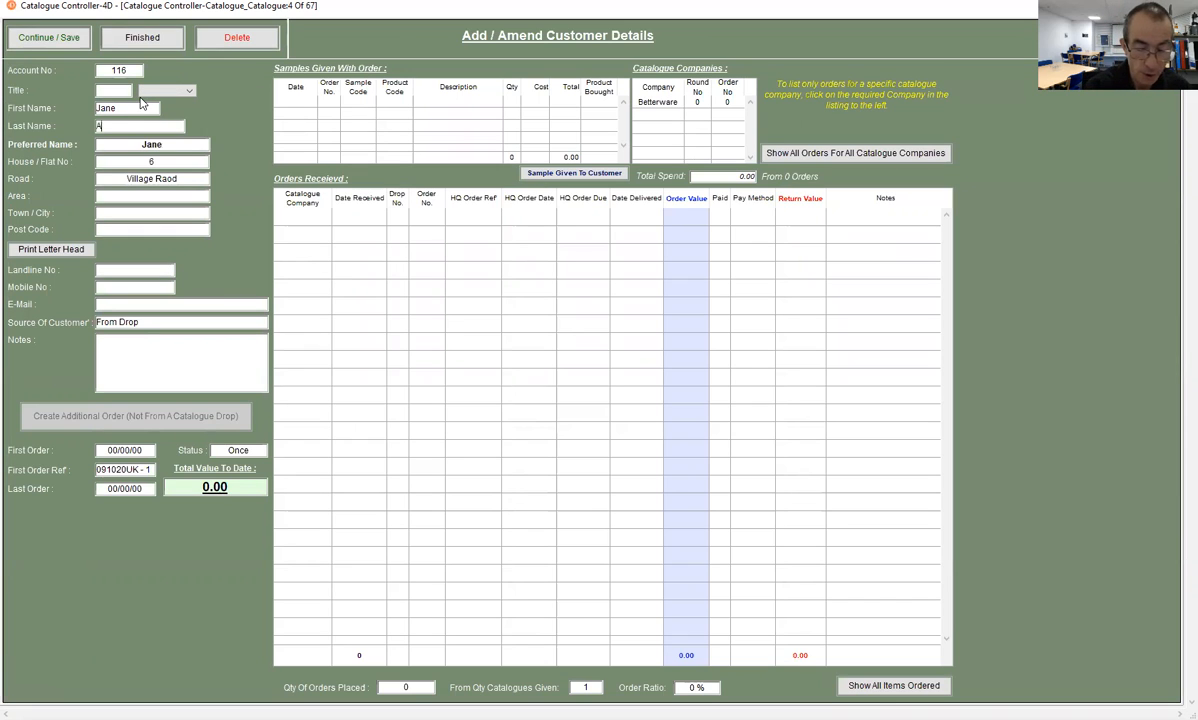
key(Tab)
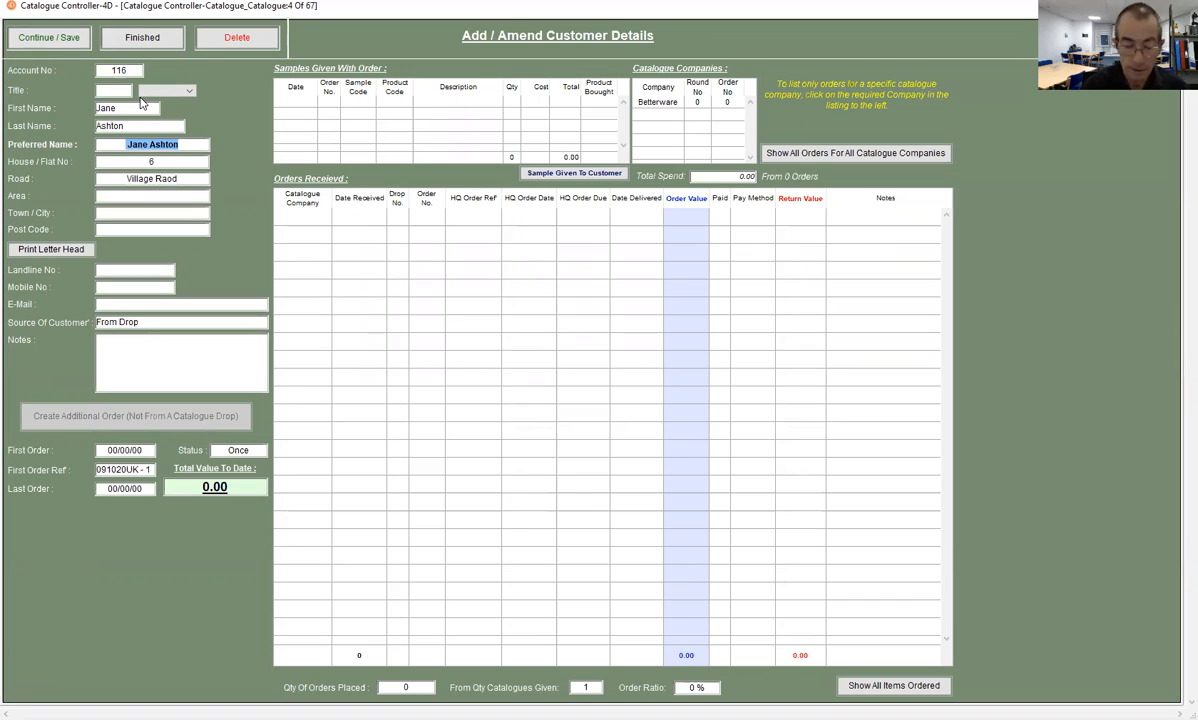
text(Jane)
key(Tab)
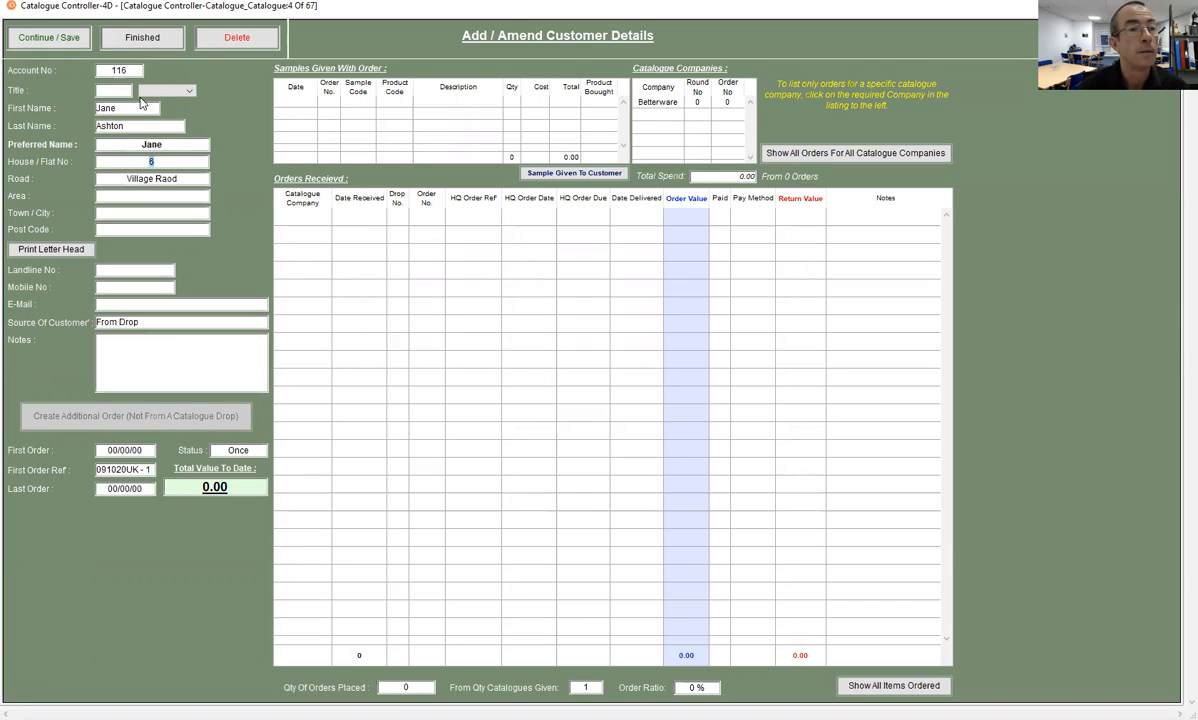
- Enter xxx as post code and the customer's landline number, and save the customer details
key(Tab)
key(Tab)
text(xxx)
key(Tab)
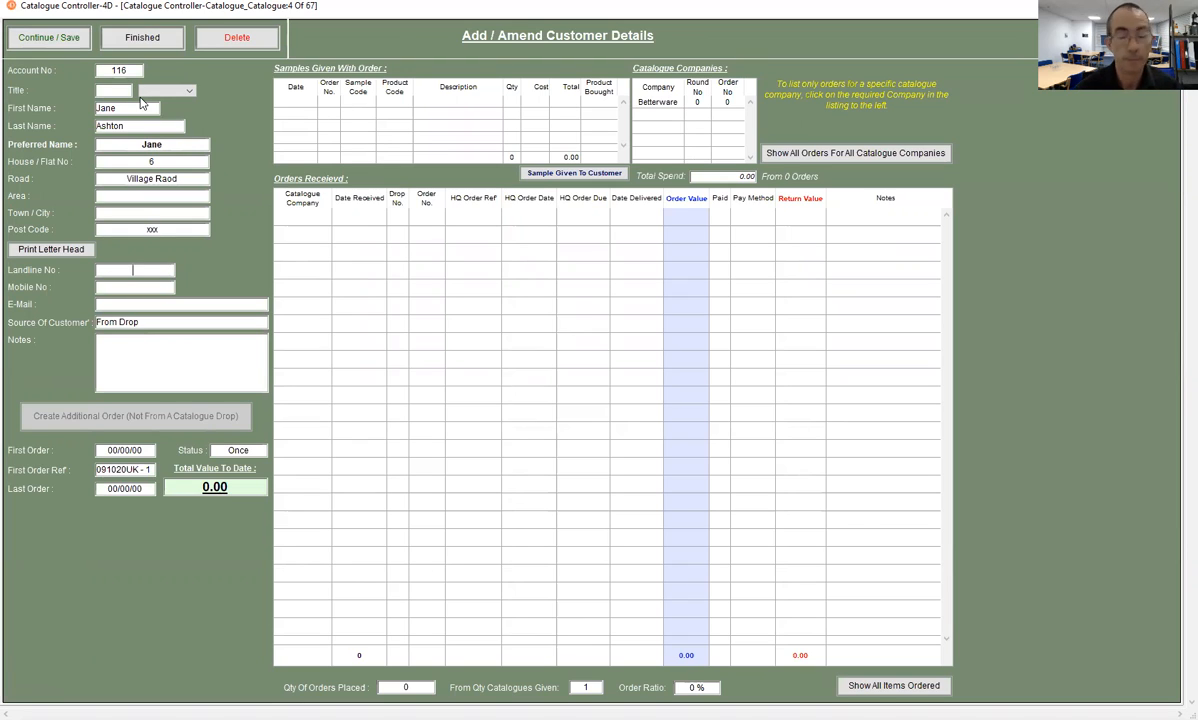
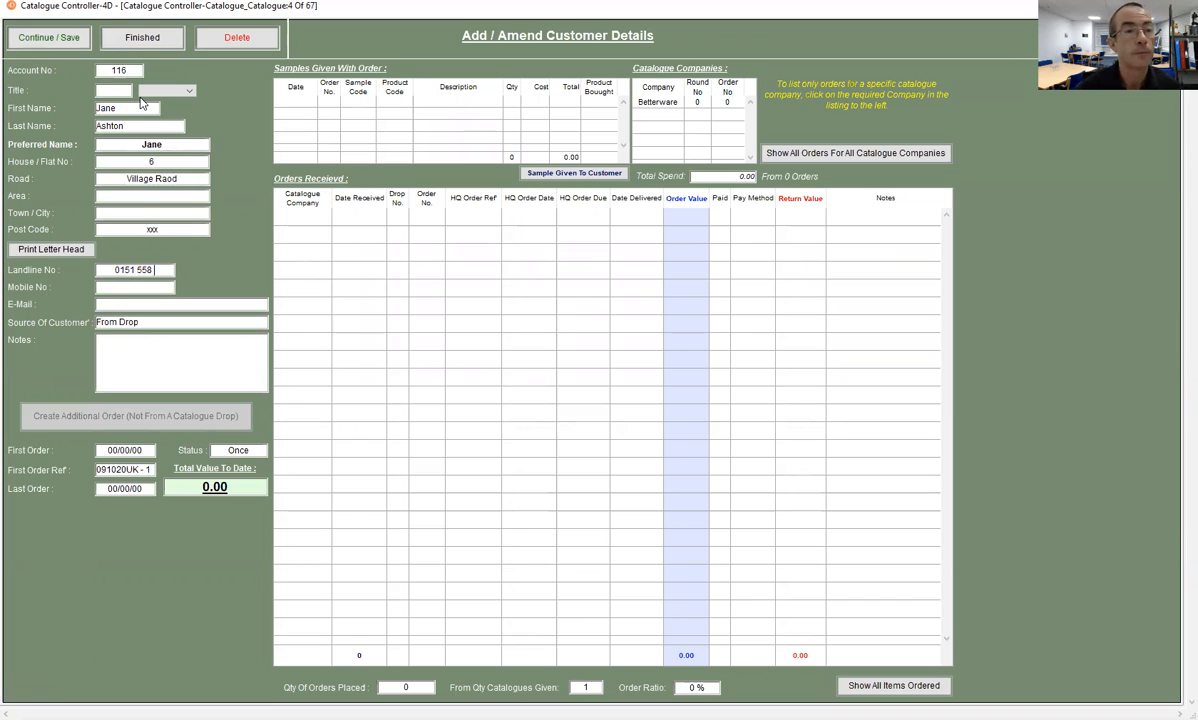
click(27, 39)
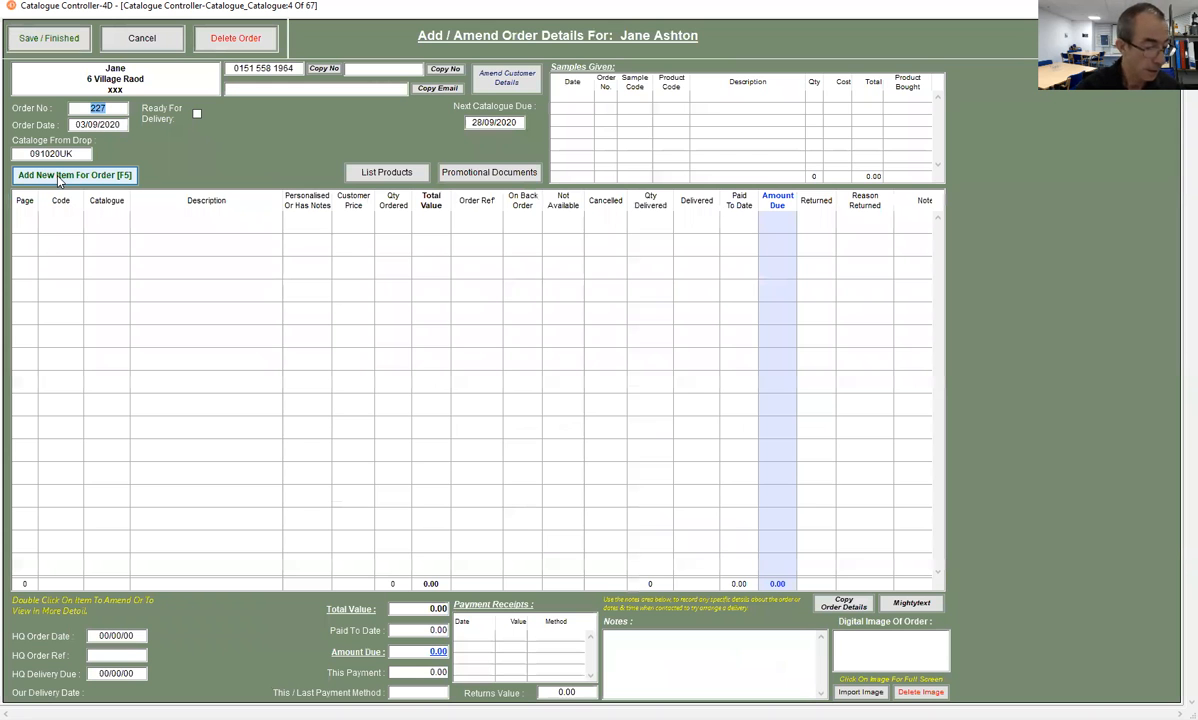
- Add item codes 368296 and 5026 to the order, saving each with the default quantity
click(58, 176)
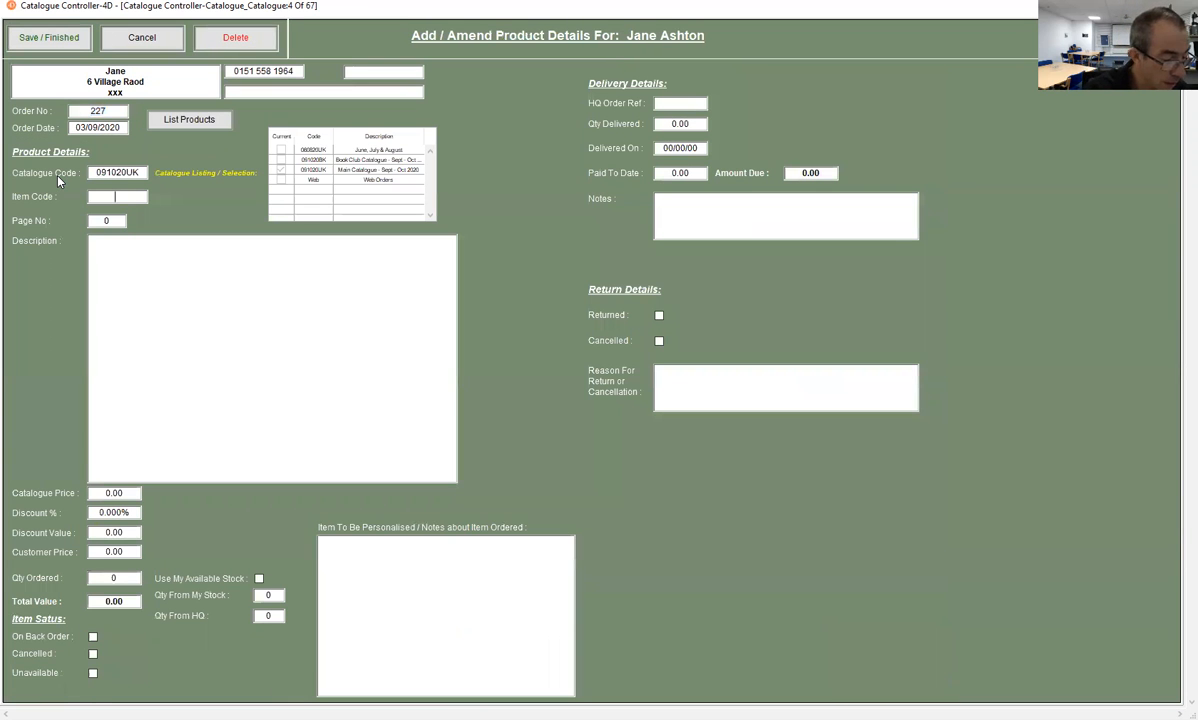
text(368296)
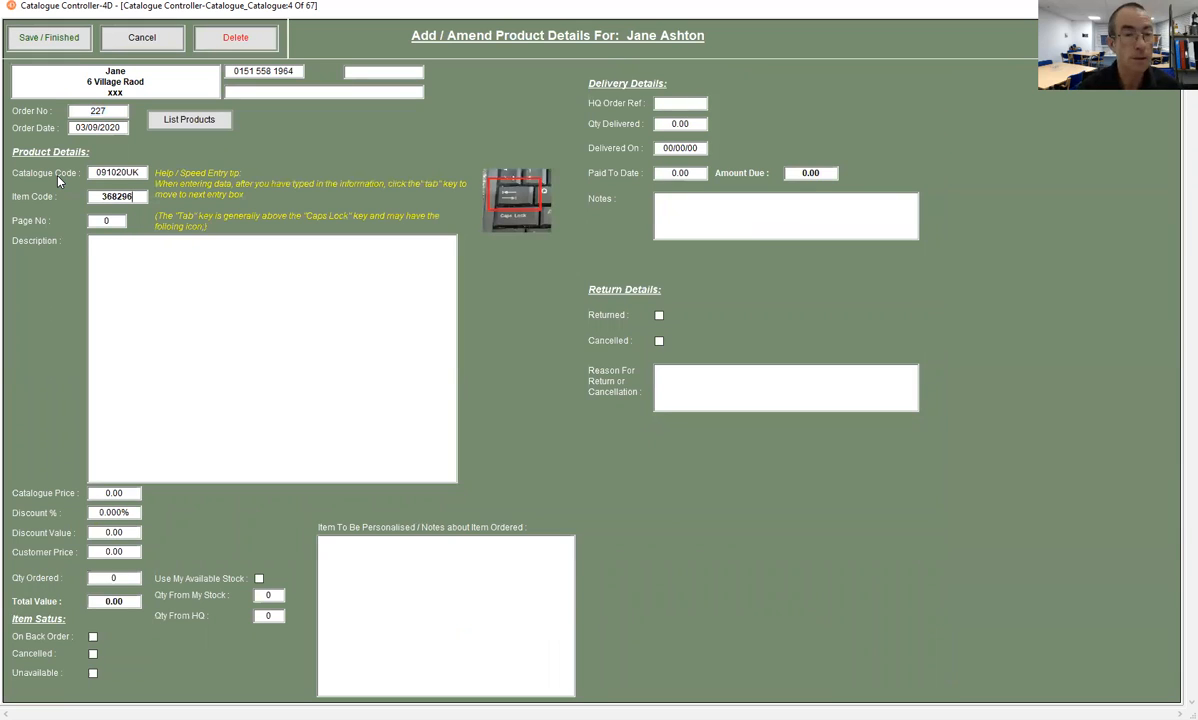
key(Tab)
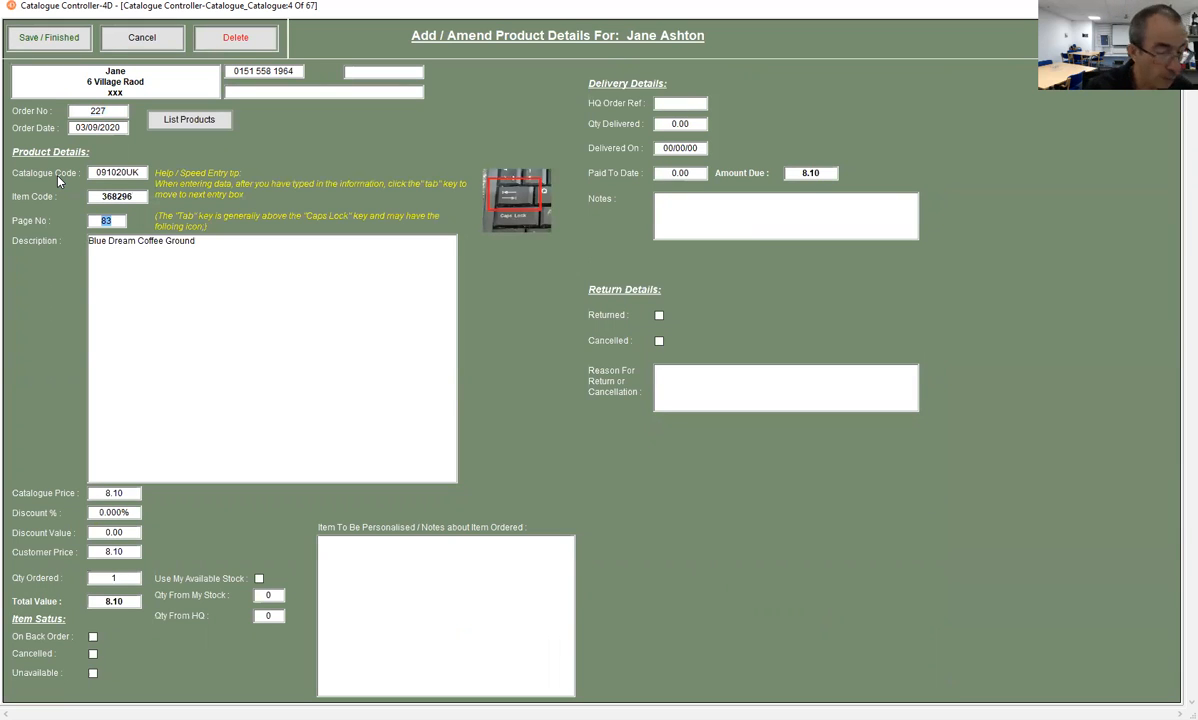
click(52, 40)
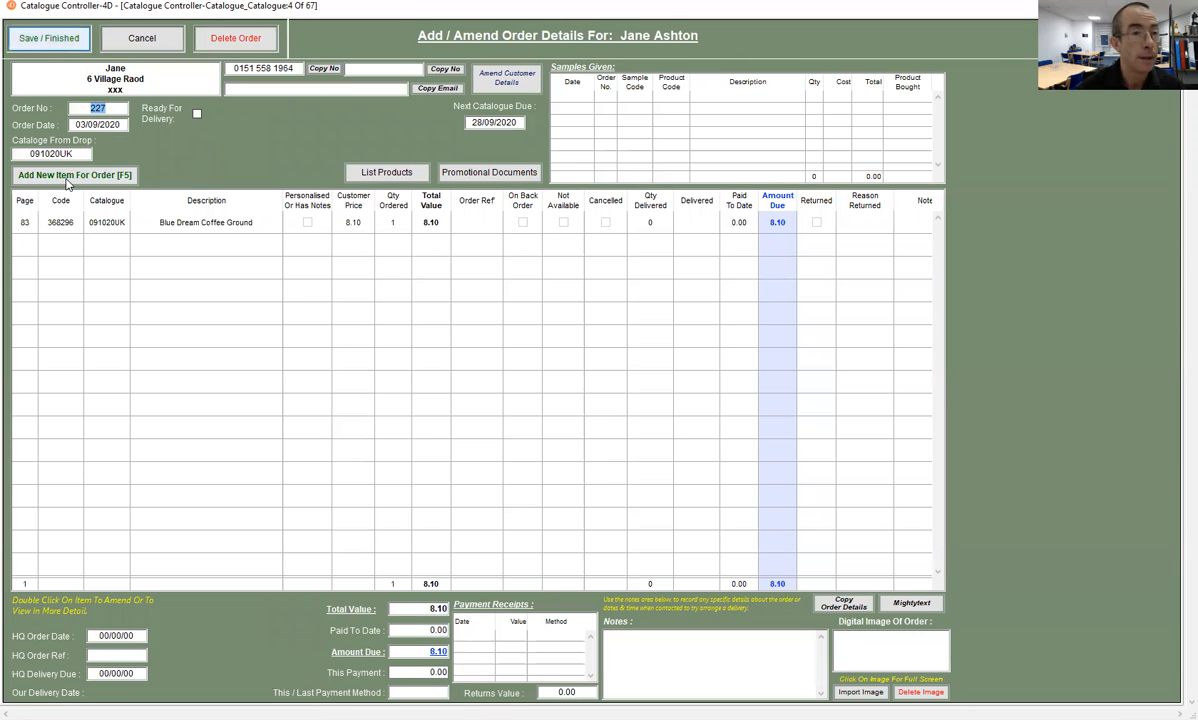
click(67, 180)
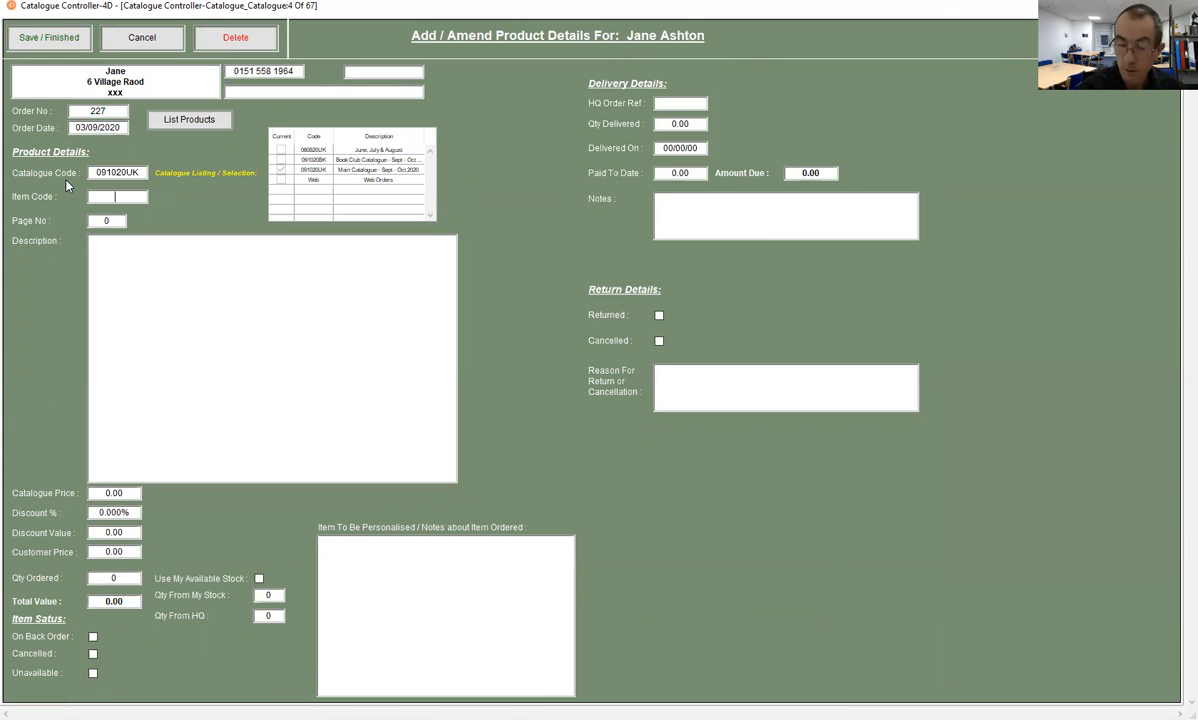
text(5026)
key(Tab)
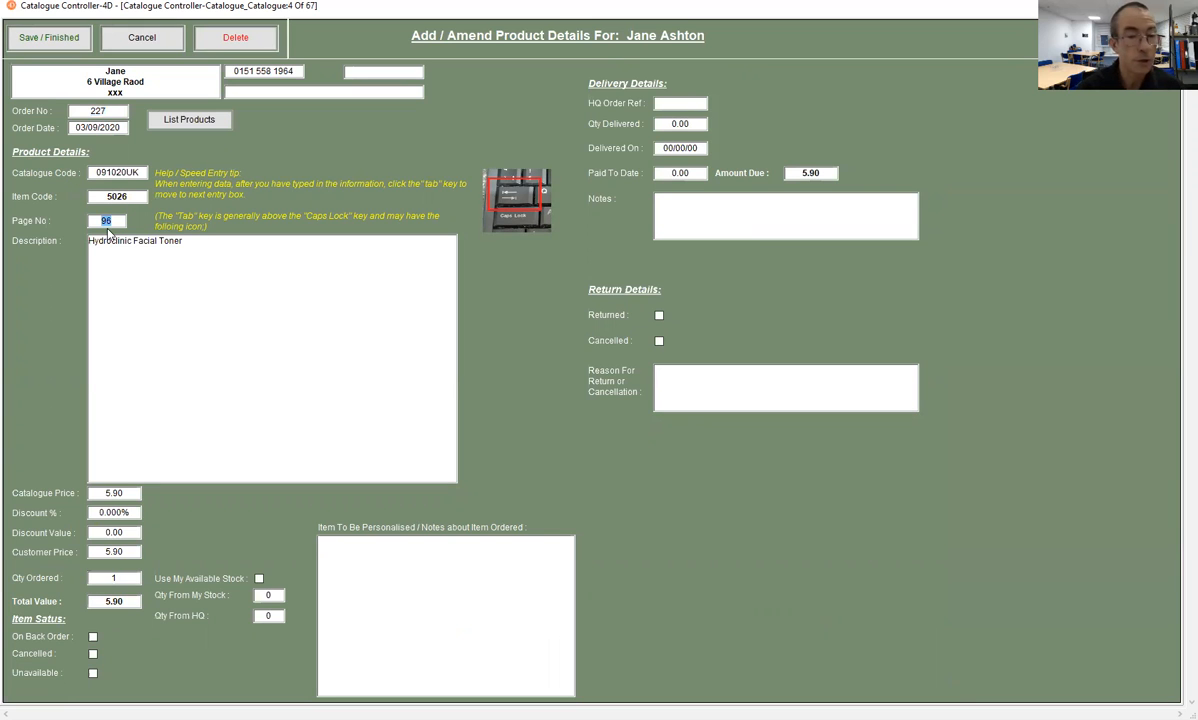
click(49, 38)
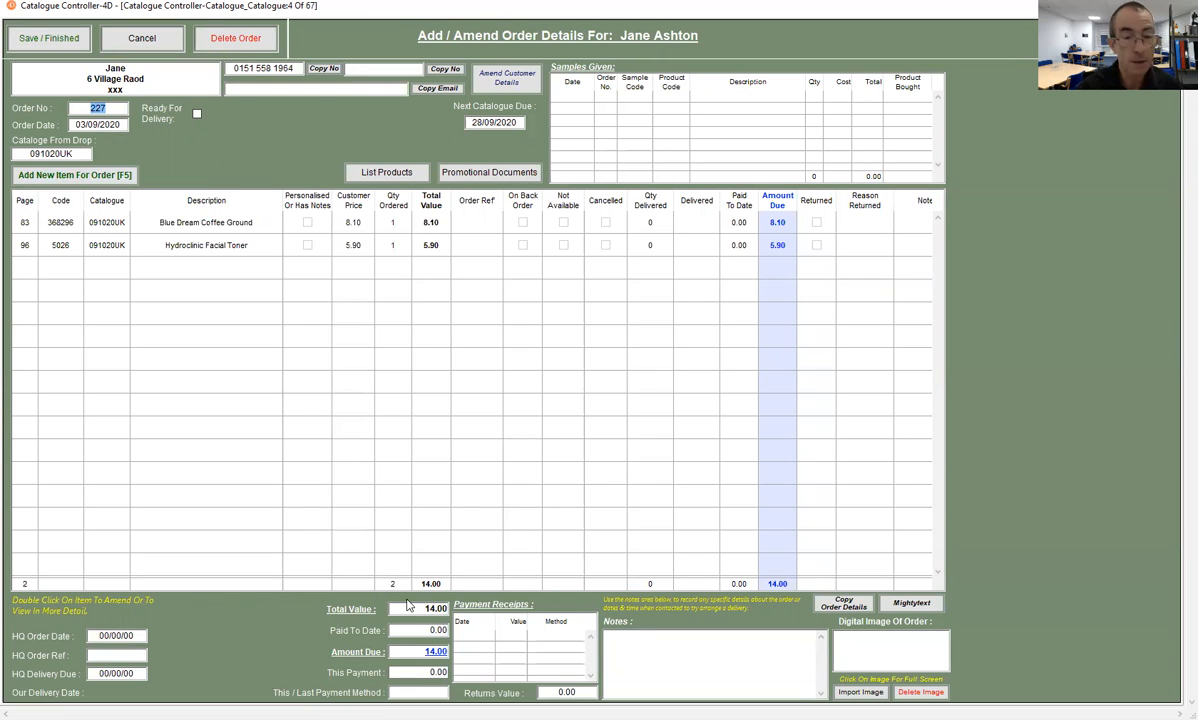
- Import the order form photo IMG_20200902_171209.jpg into the order and save the order
click(852, 691)
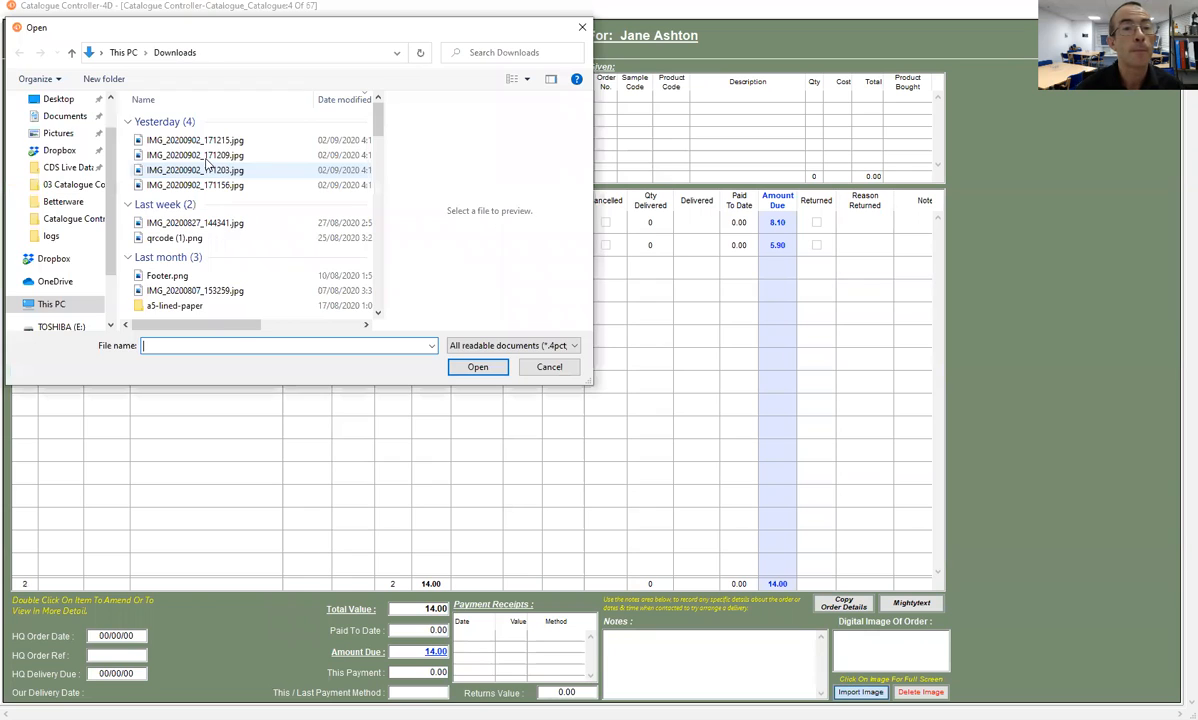
click(205, 157)
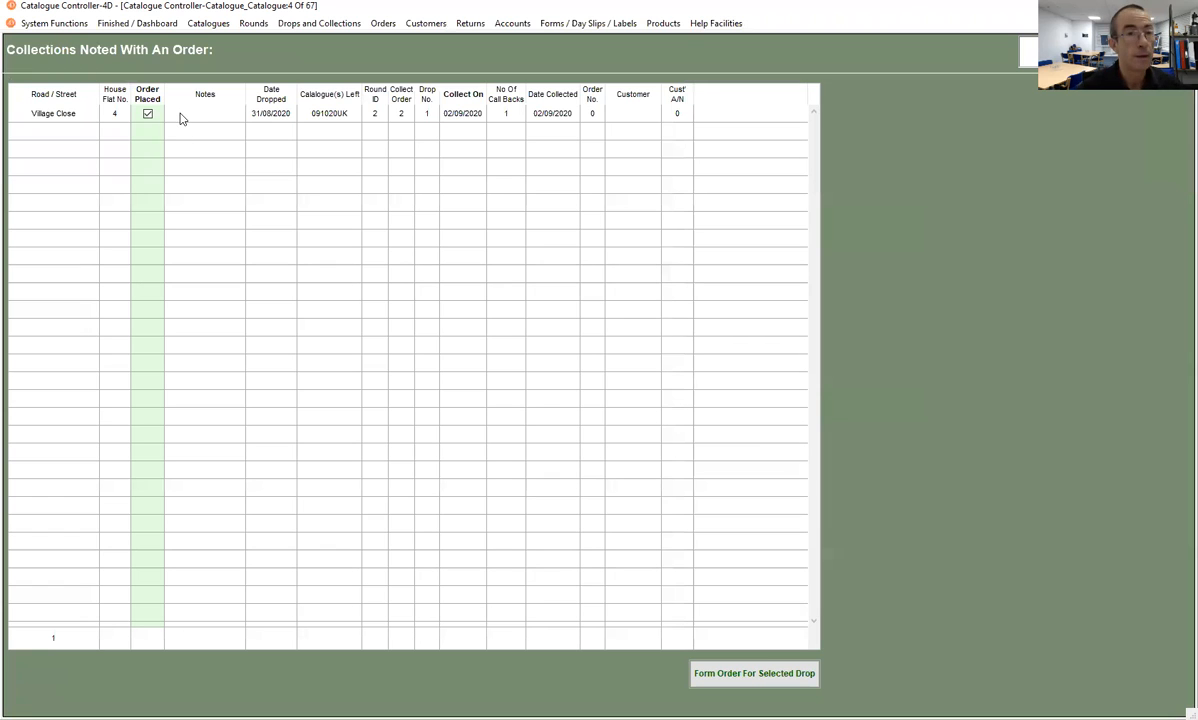
- Form an order for the last remaining collection and set the new customer's title to Mr
click(183, 113)
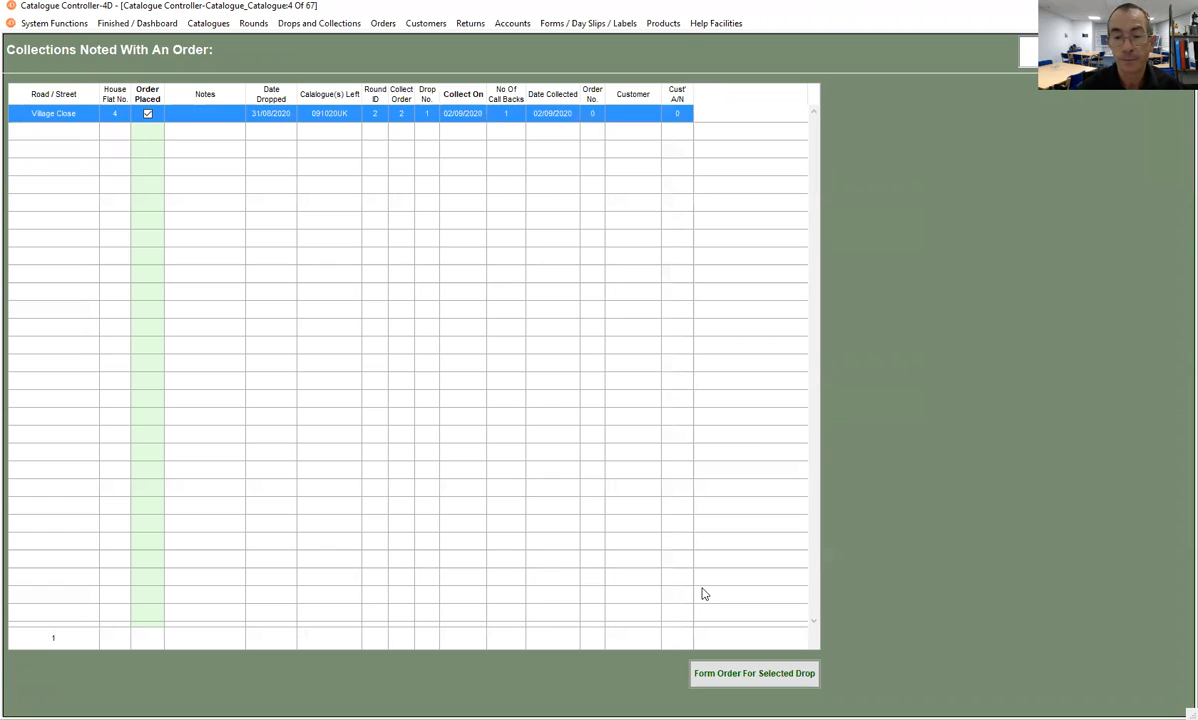
click(705, 674)
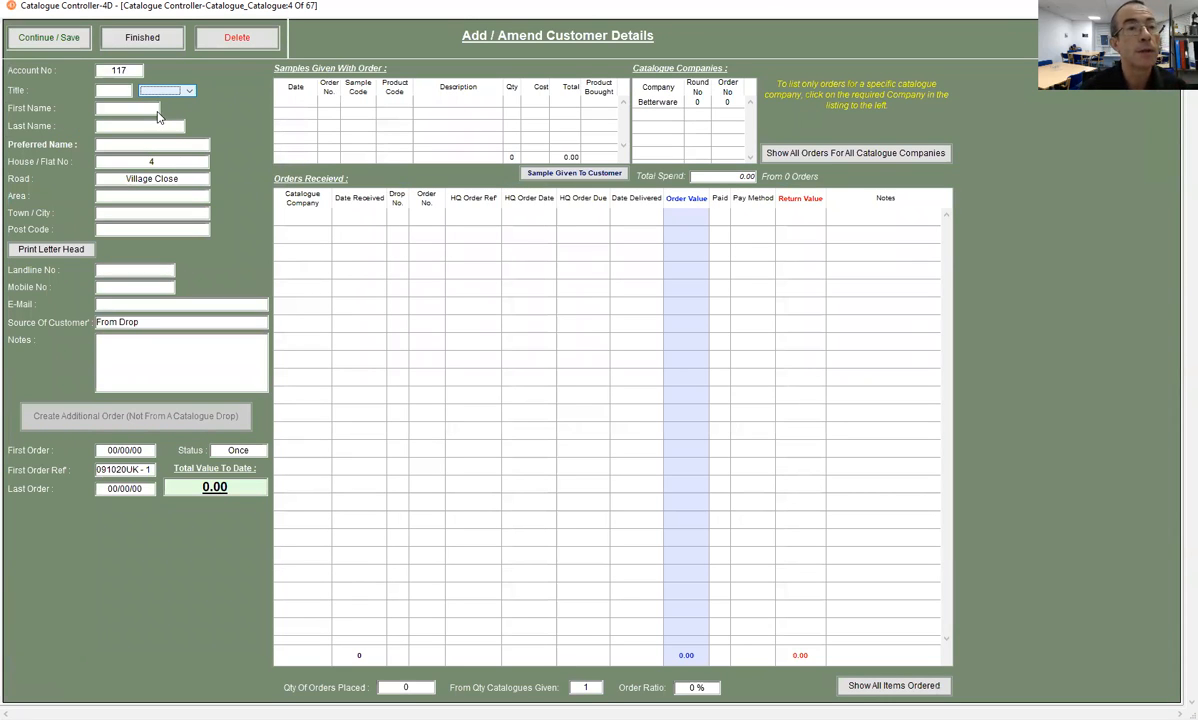
click(158, 114)
click(125, 110)
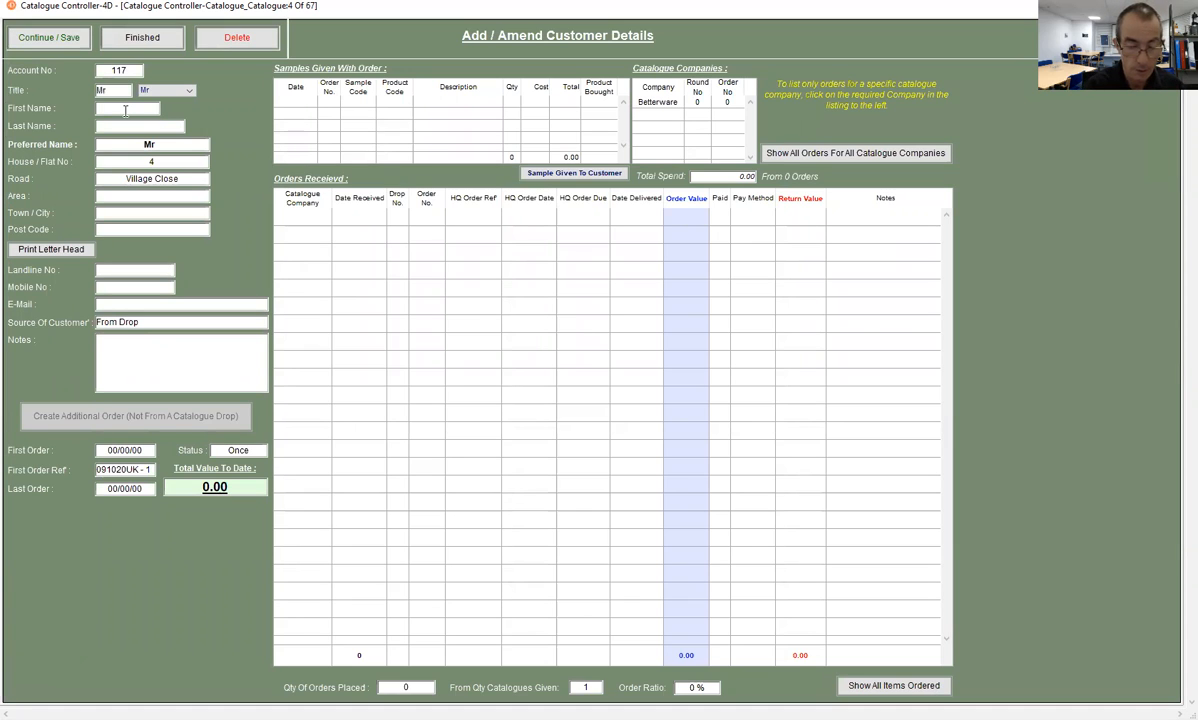
- Enter the customer's first and last name and remove the first name from the preferred name
key(Tab)
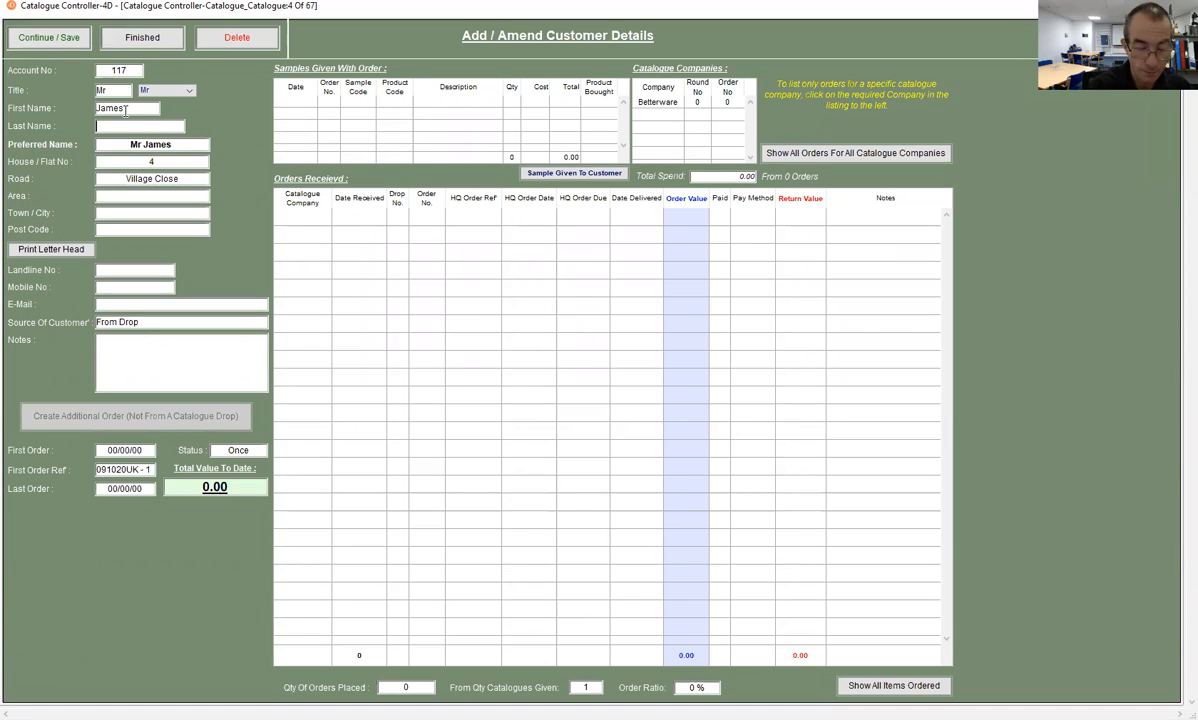
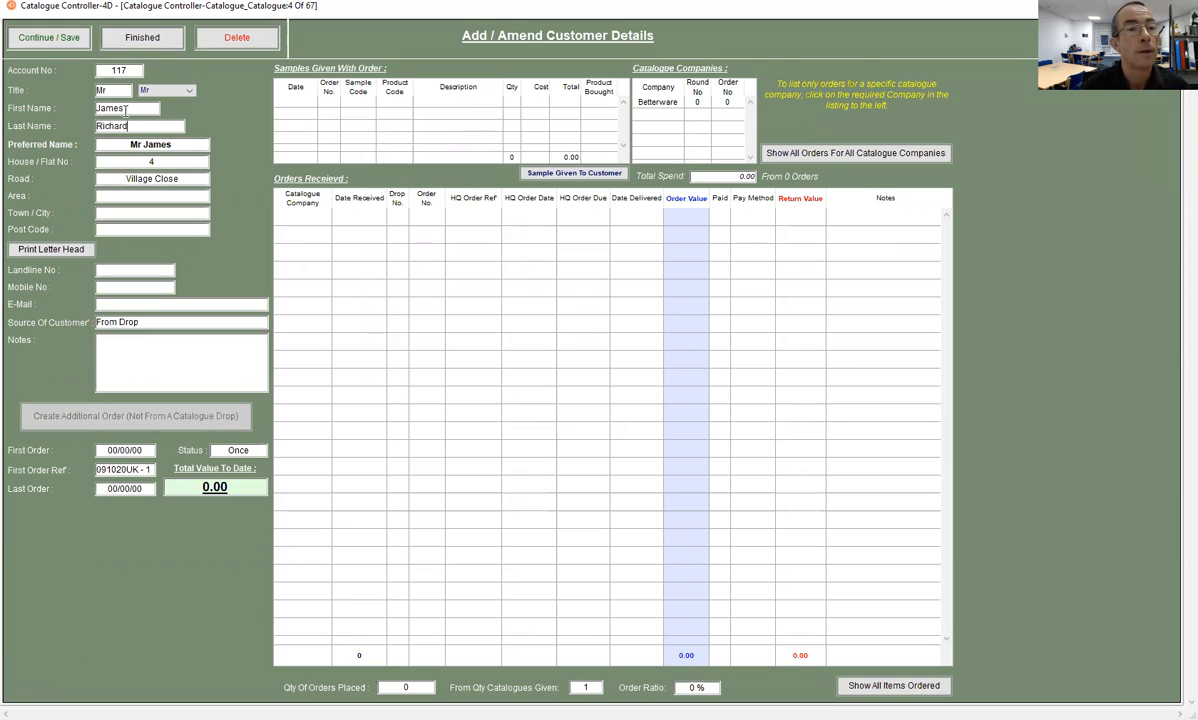
key(Tab)
click(147, 148)
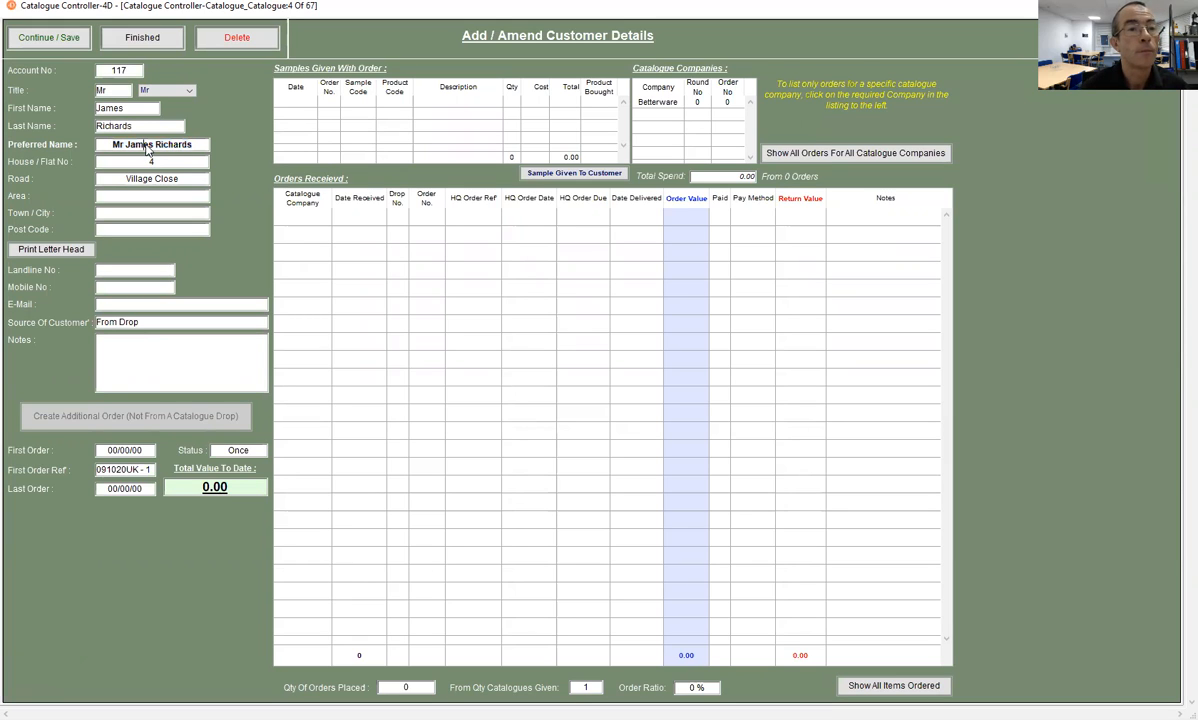
double_click(147, 145)
key(BackSpace)
key(Tab)
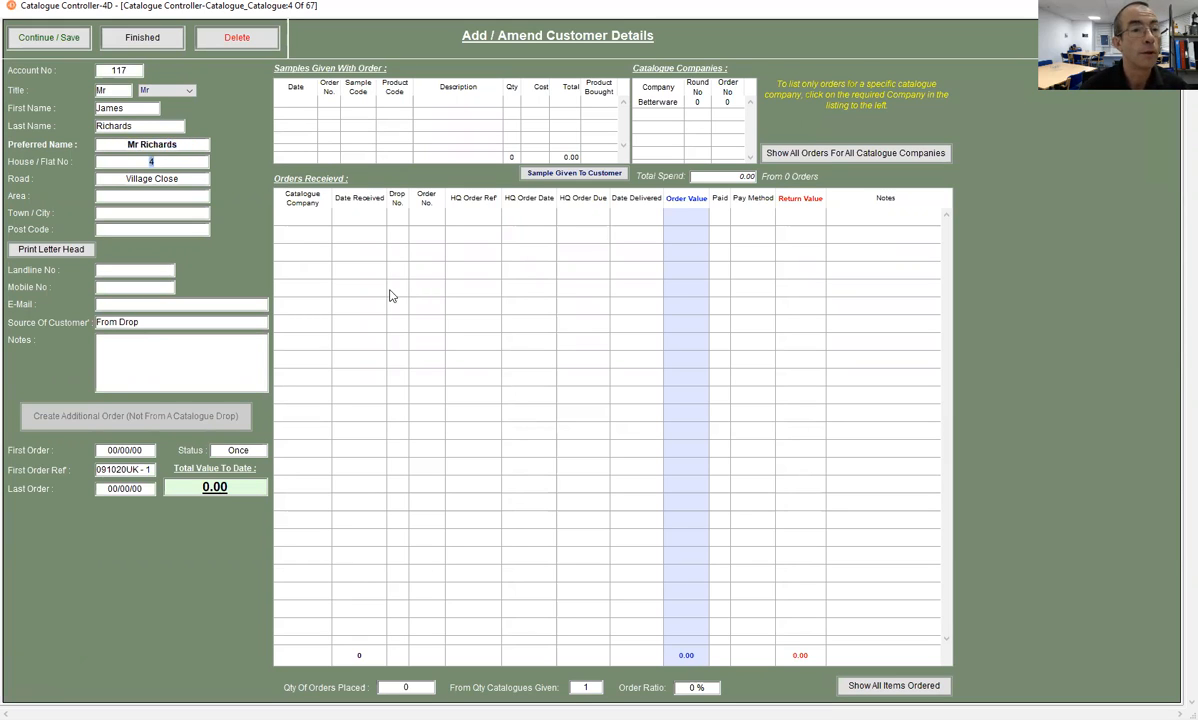
- Enter the placeholder xxxx as the customer's post code, leaving area and town blank
key(Tab)
key(Tab)
key(Tab)
key(Tab)
text(xxxx)
key(Tab)
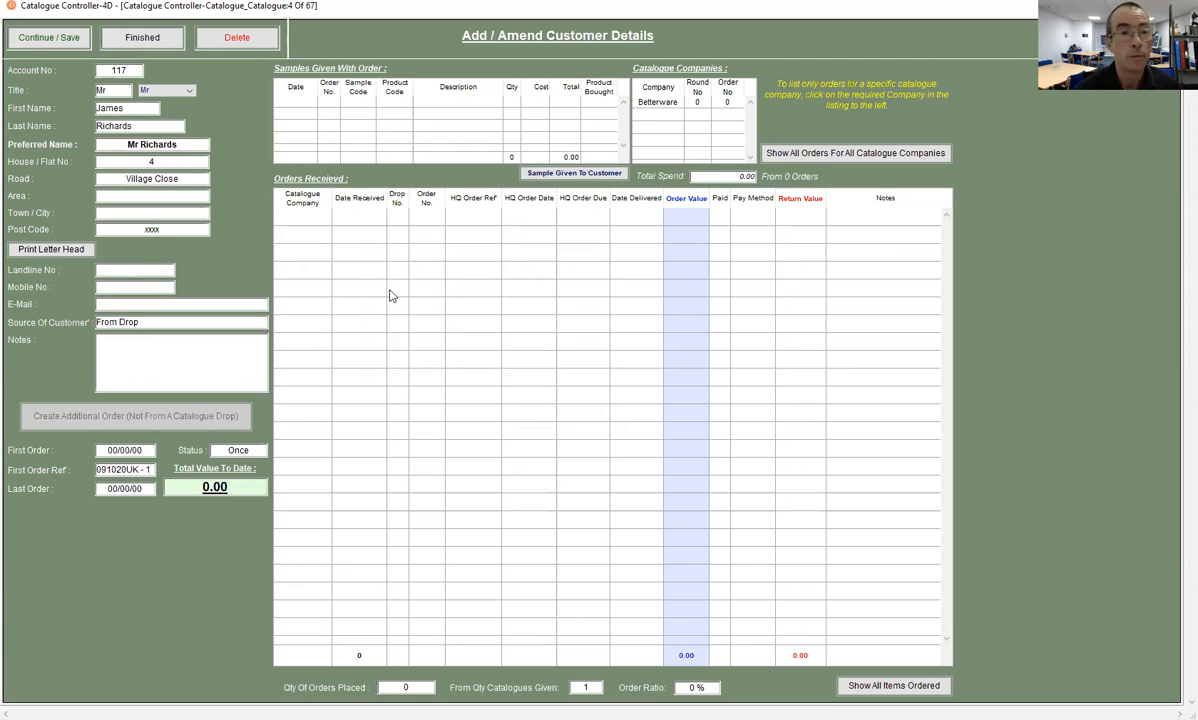
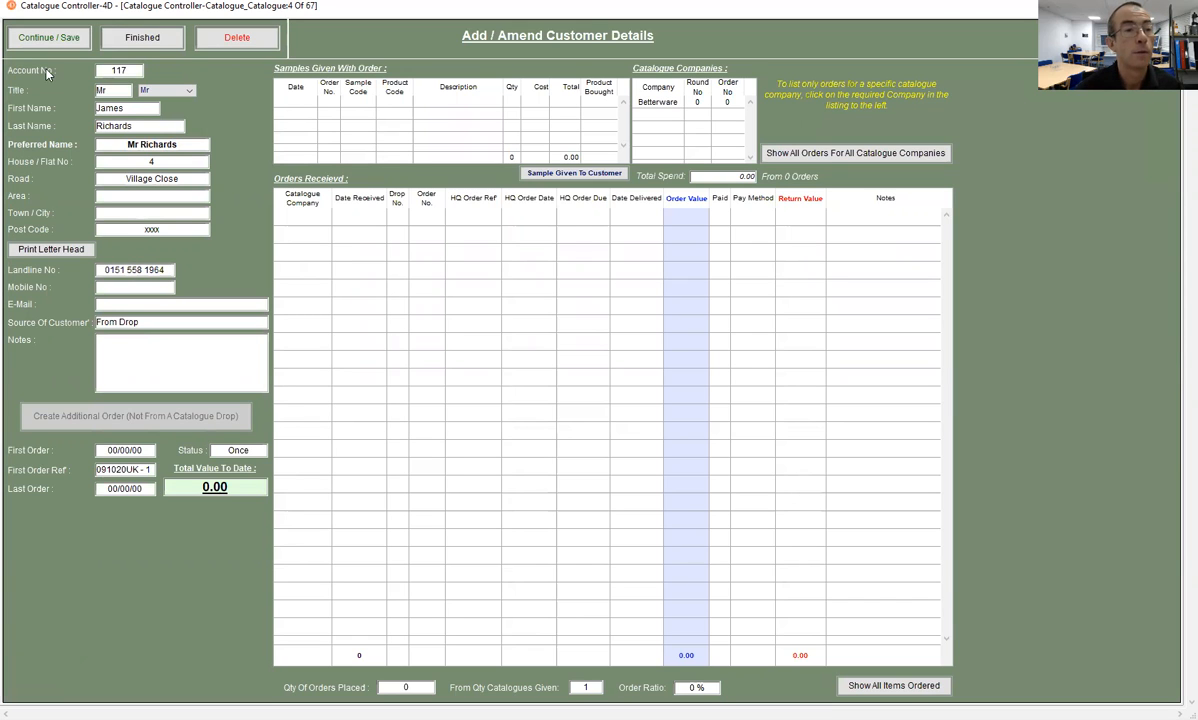
- Enter the customer's landline number and save the customer details to continue to the order
click(40, 35)
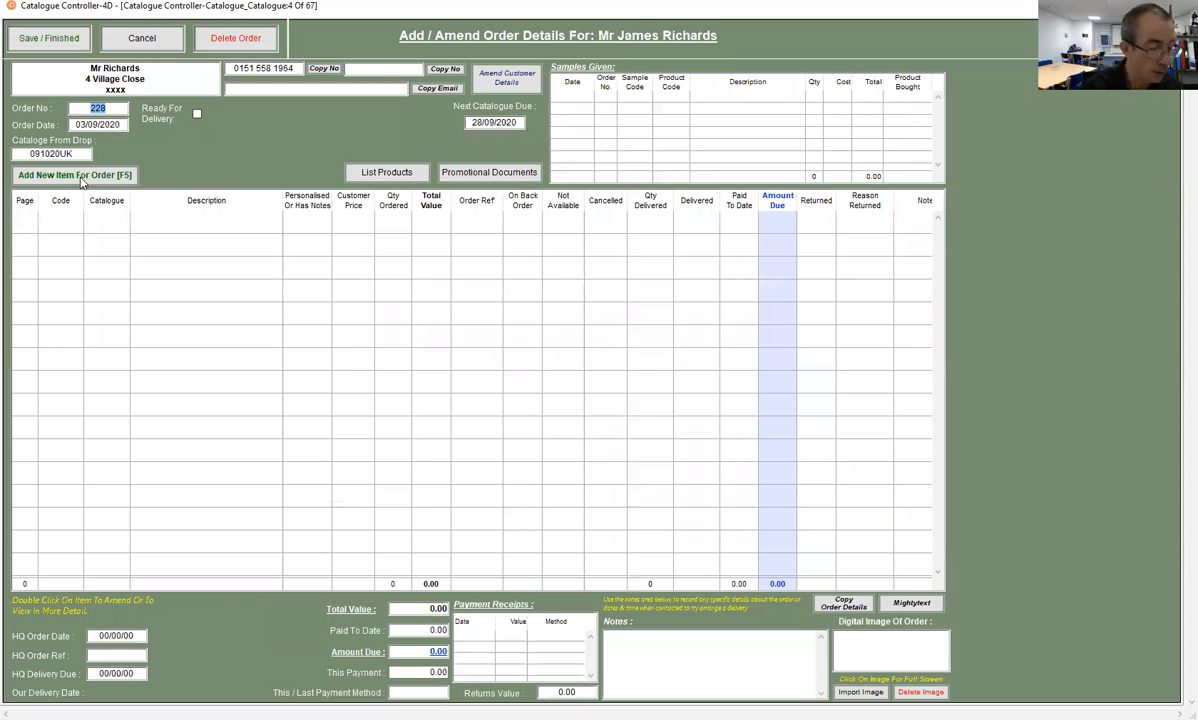
- Add item 500030, Perfect Man Professional Shampoo, to the order with quantity 1
click(77, 174)
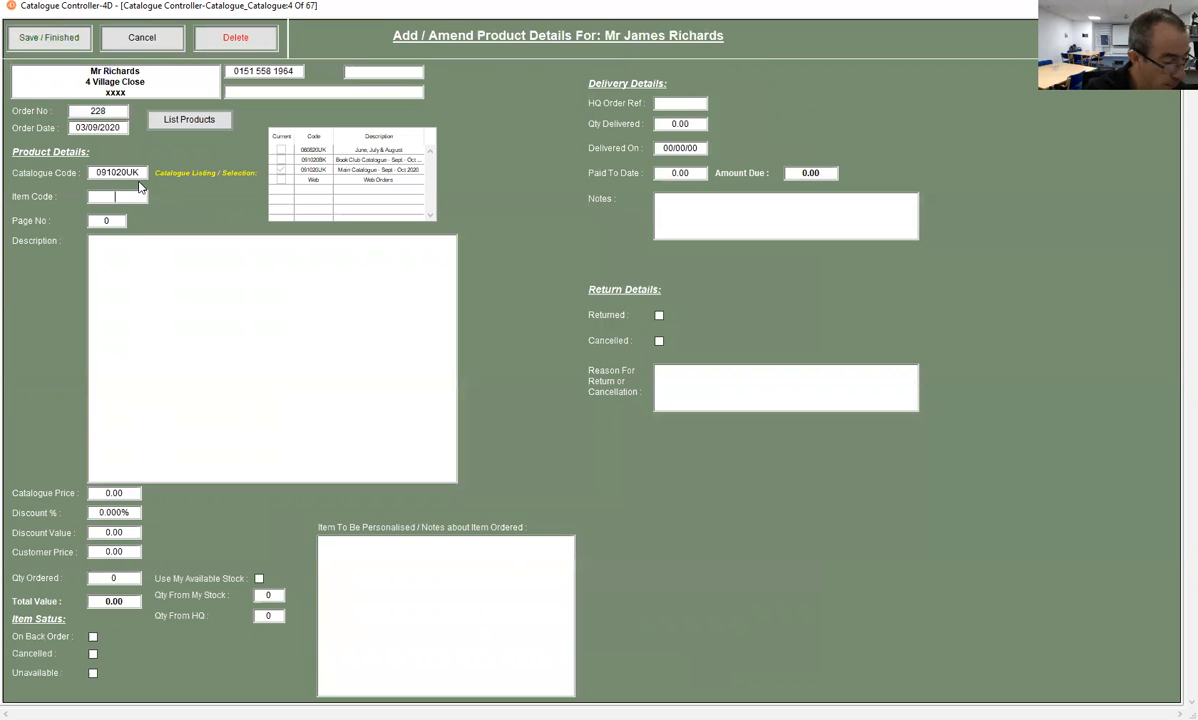
text(500030)
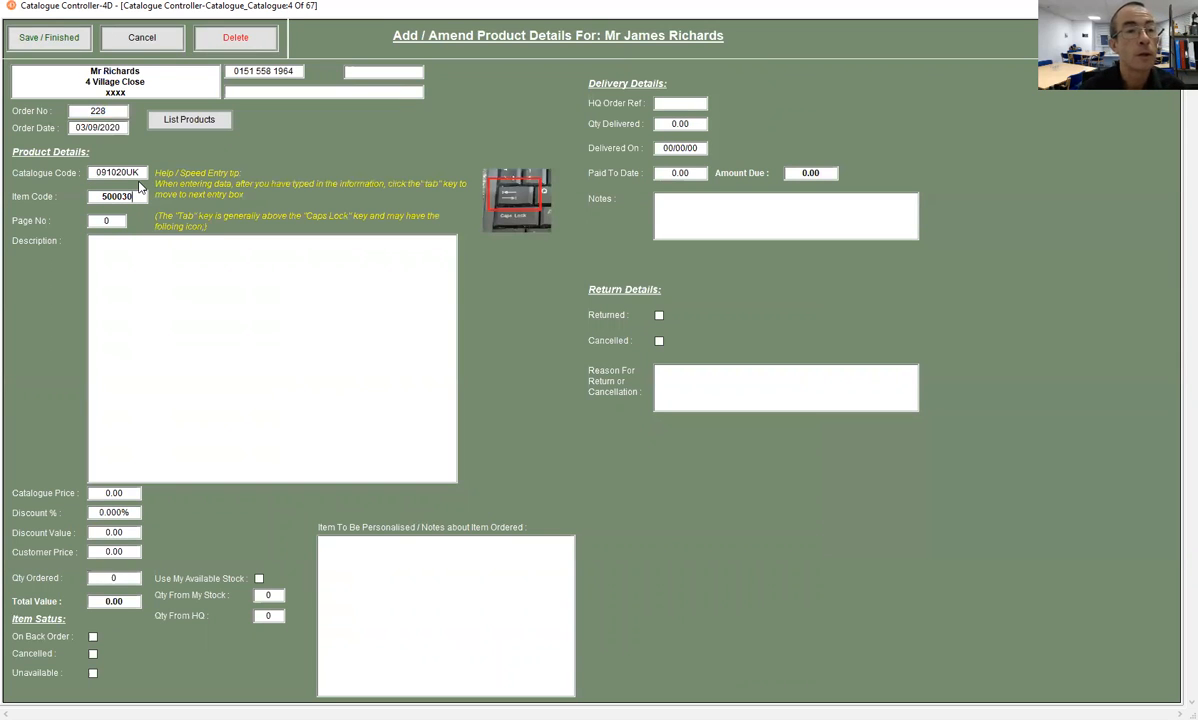
key(Tab)
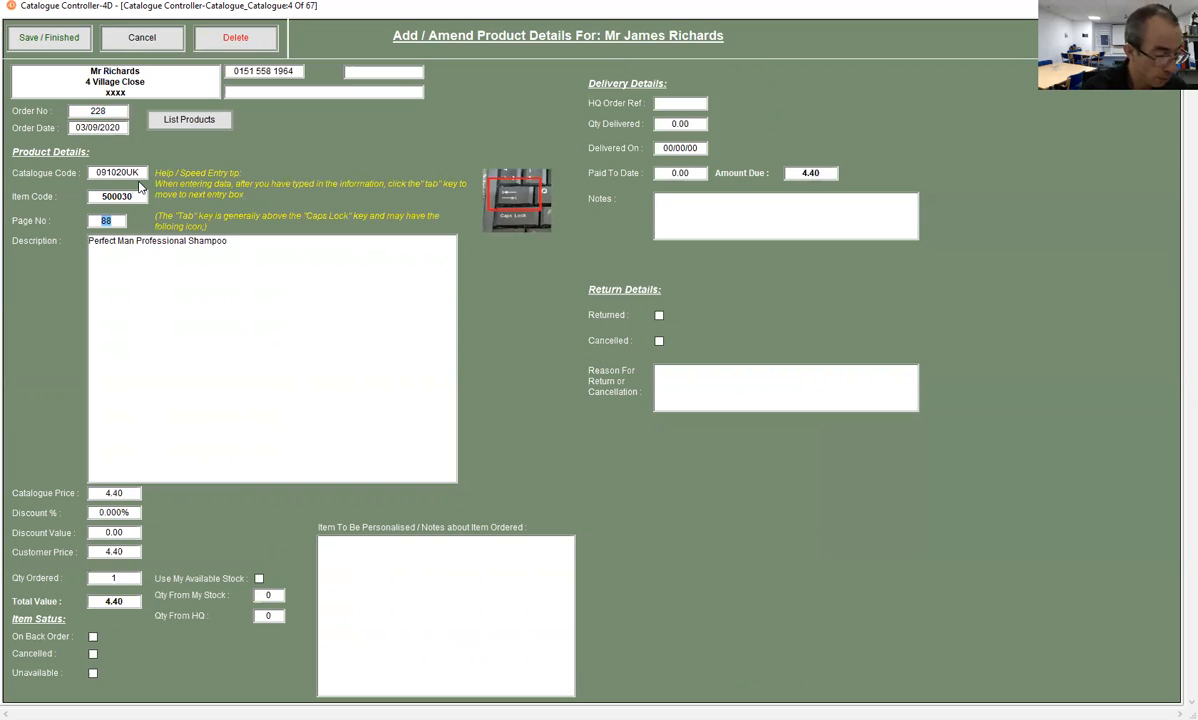
key(Return)
- Add item 368401, Car Interior Cleaner Spray, to the order with quantity 1
click(83, 179)
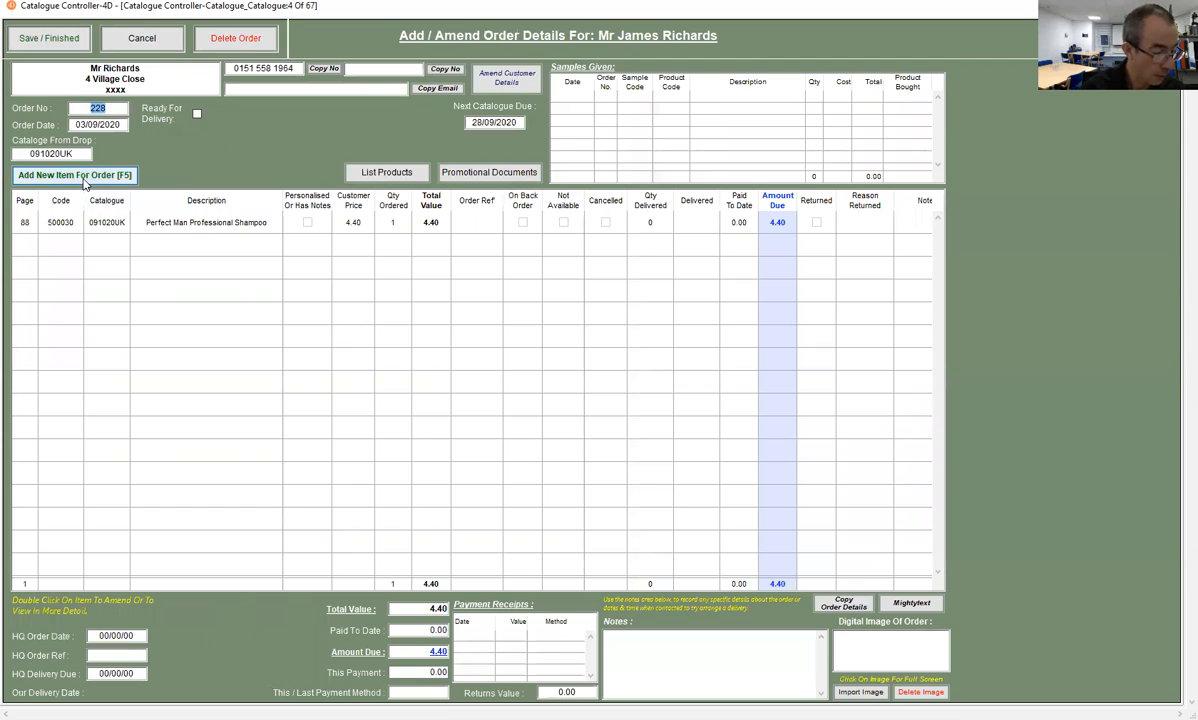
key(Tab)
text(36)
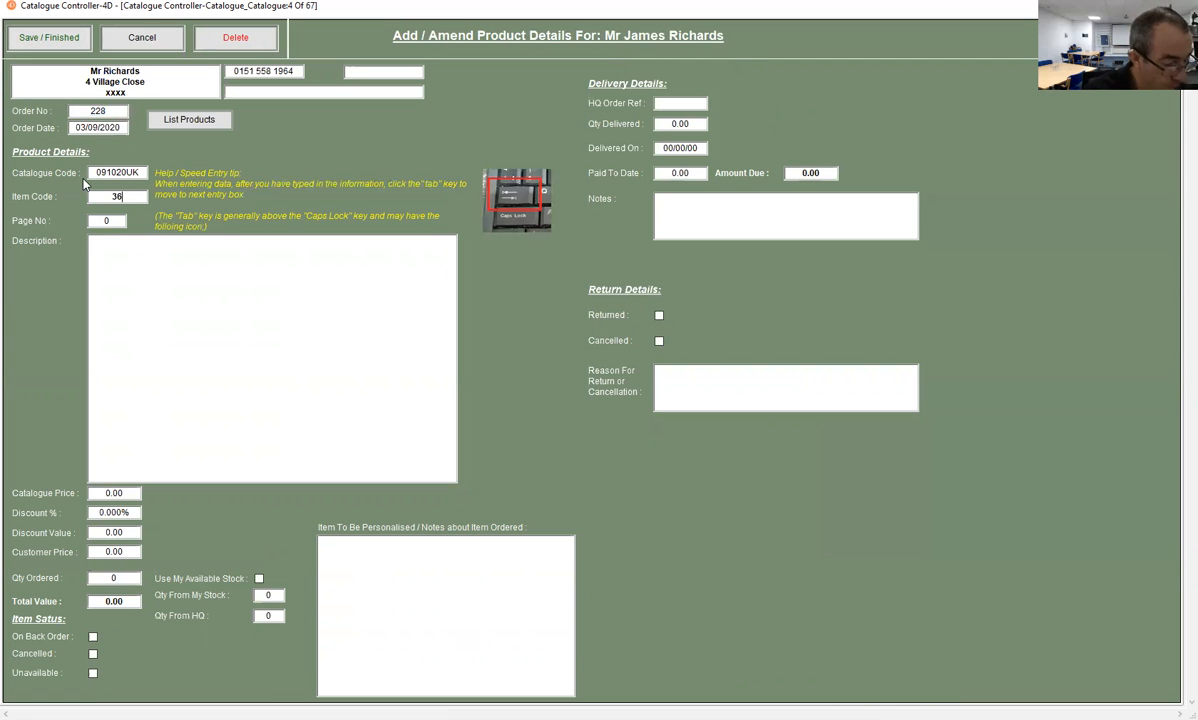
text(8401)
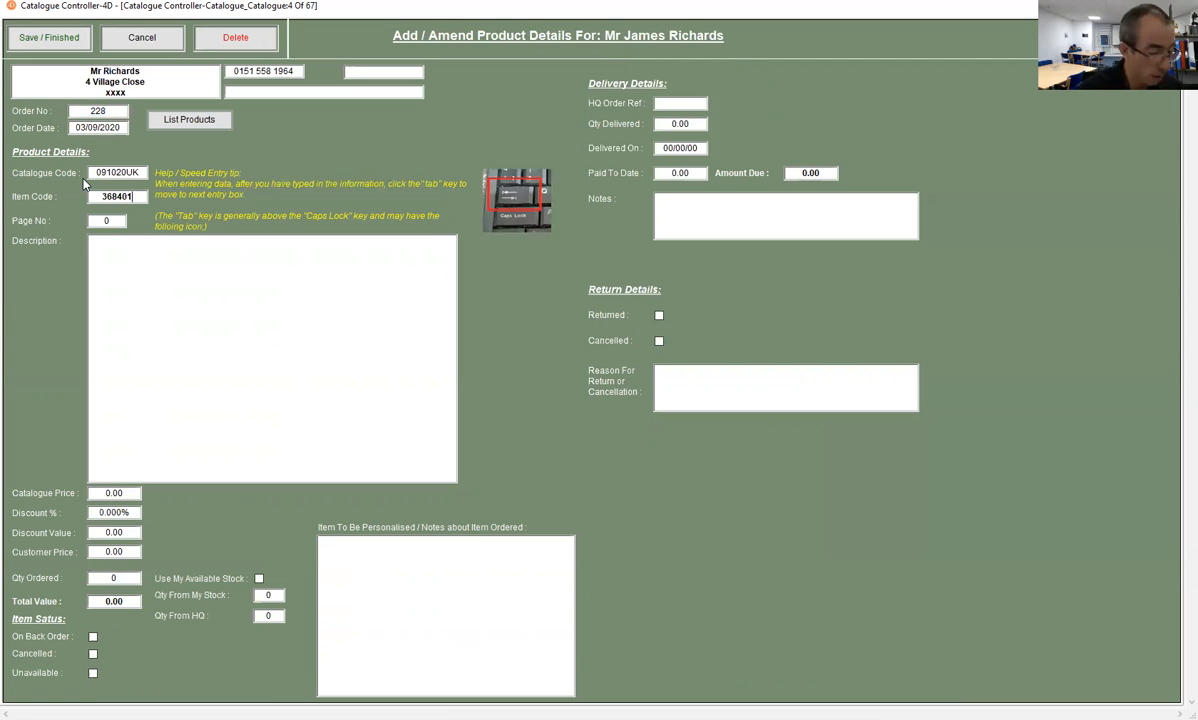
key(Tab)
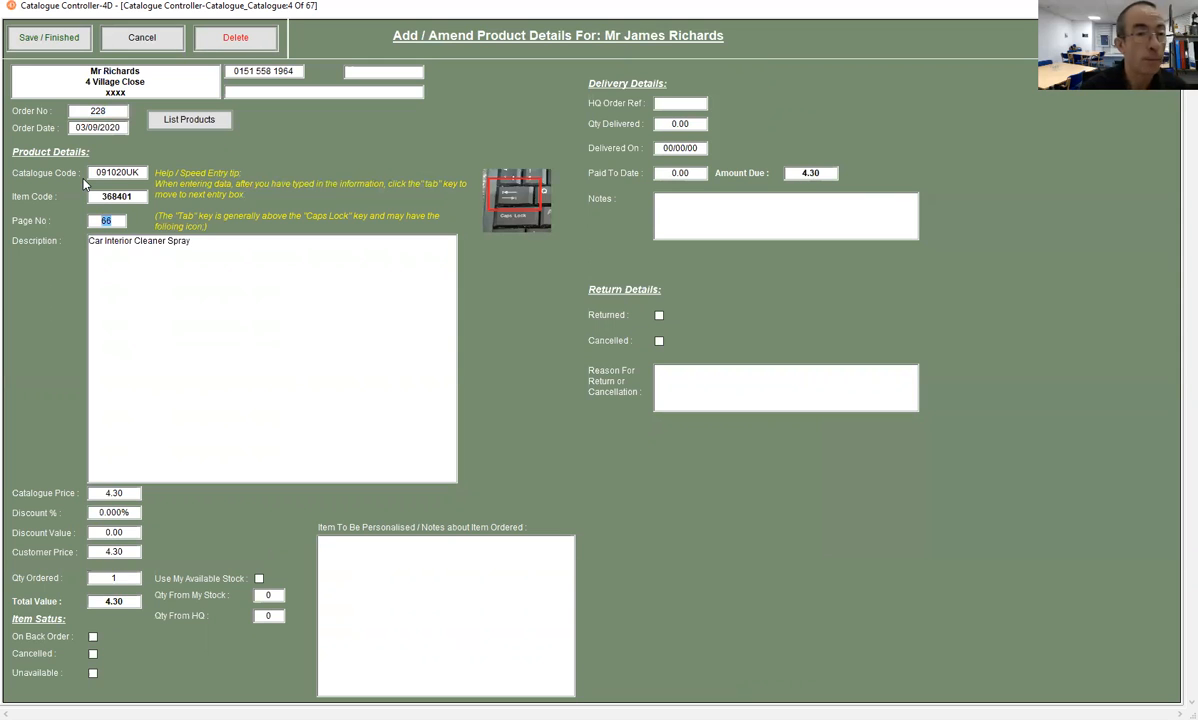
click(64, 43)
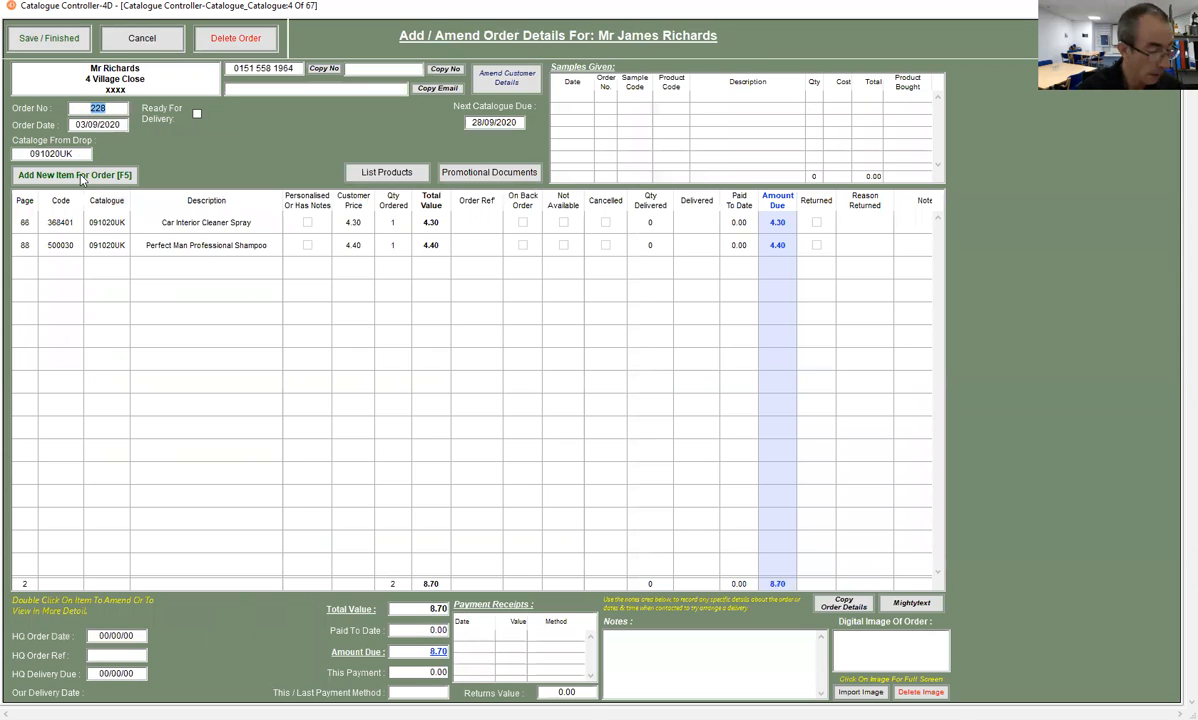
- Add item 368296, Blue Dream Coffee Ground, to the order with quantity 1
click(82, 176)
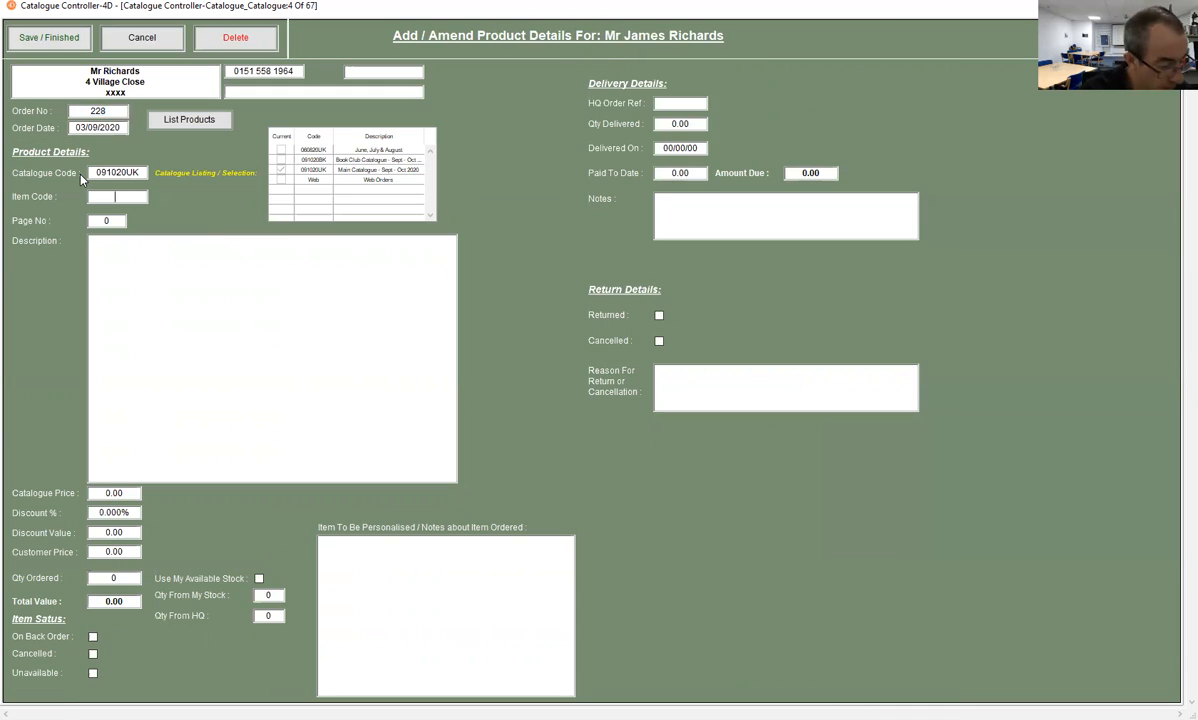
text(368296)
key(Tab)
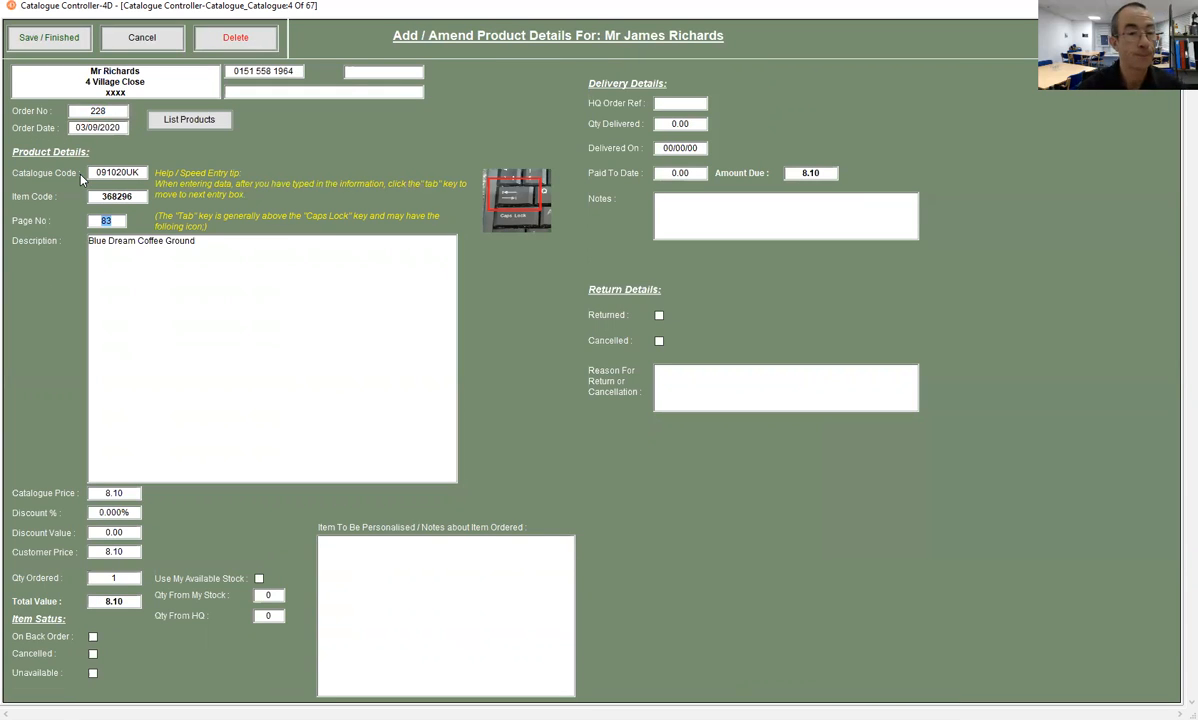
click(57, 48)
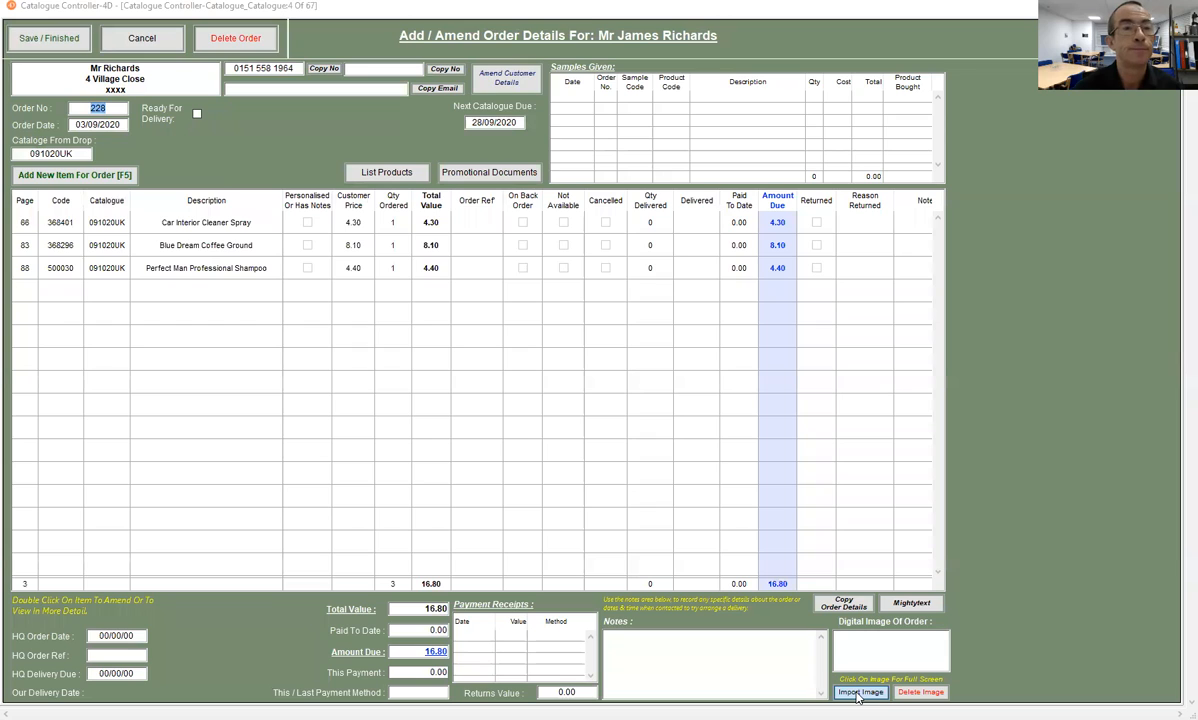
- Import the order form photo IMG_20200902_171203.jpg into the order and save the order
click(200, 156)
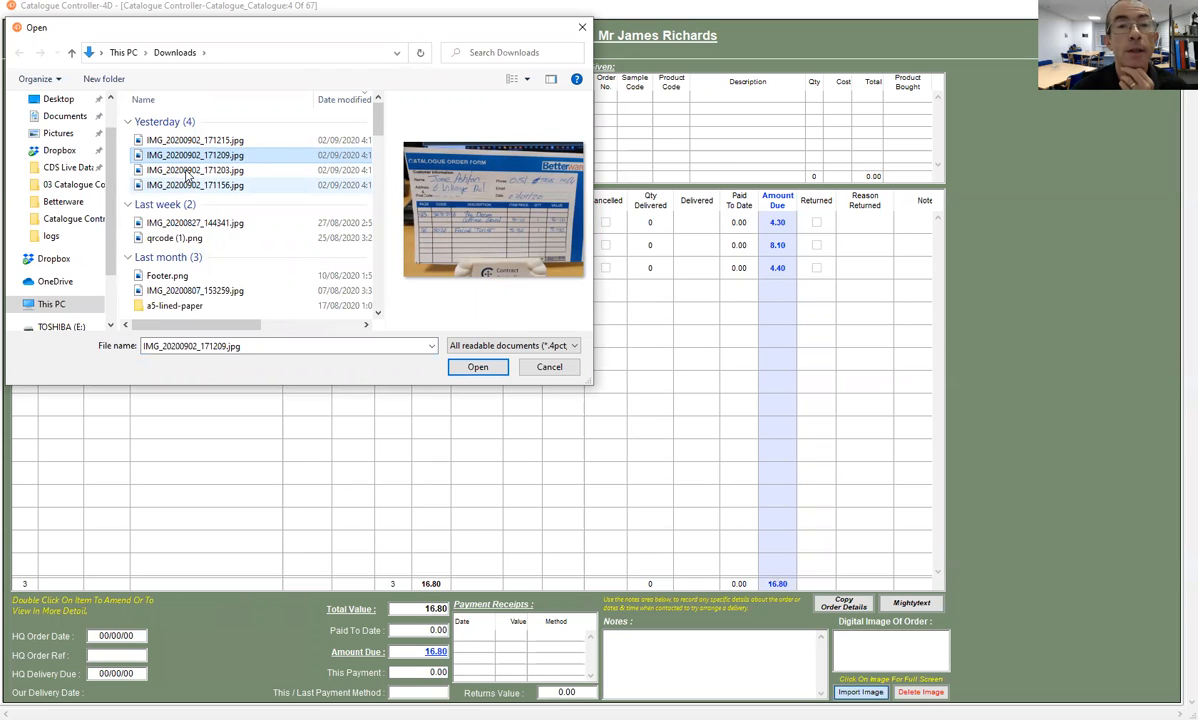
click(186, 171)
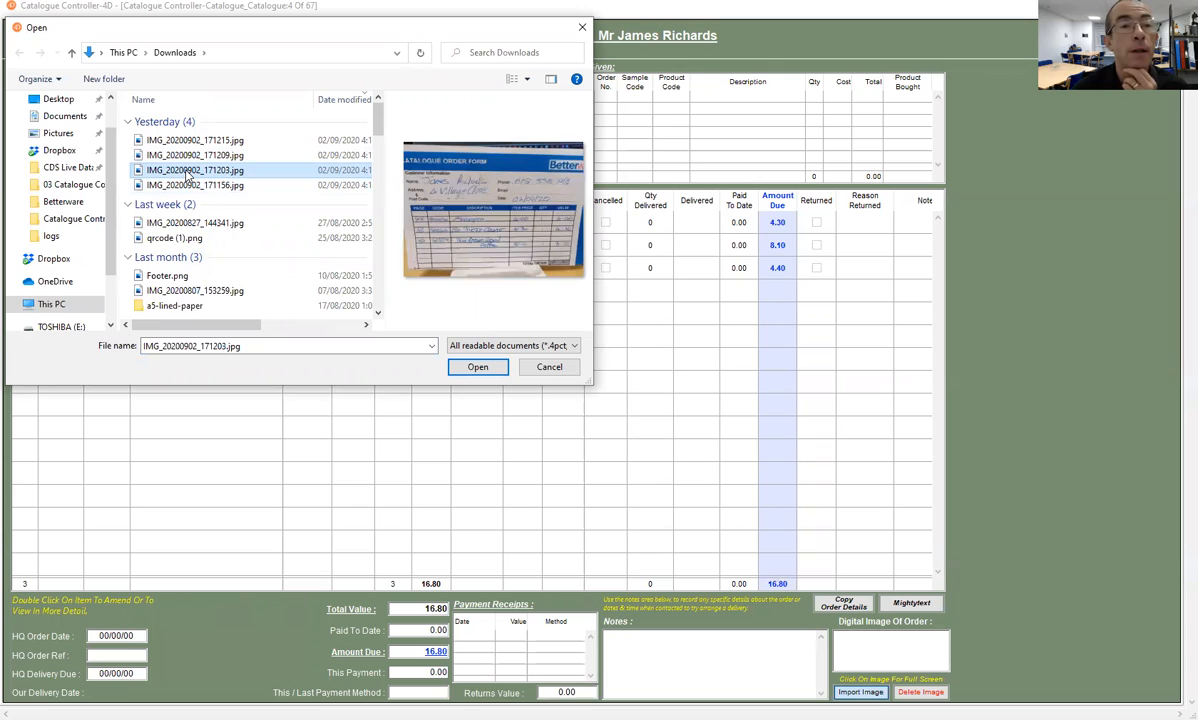
click(478, 367)
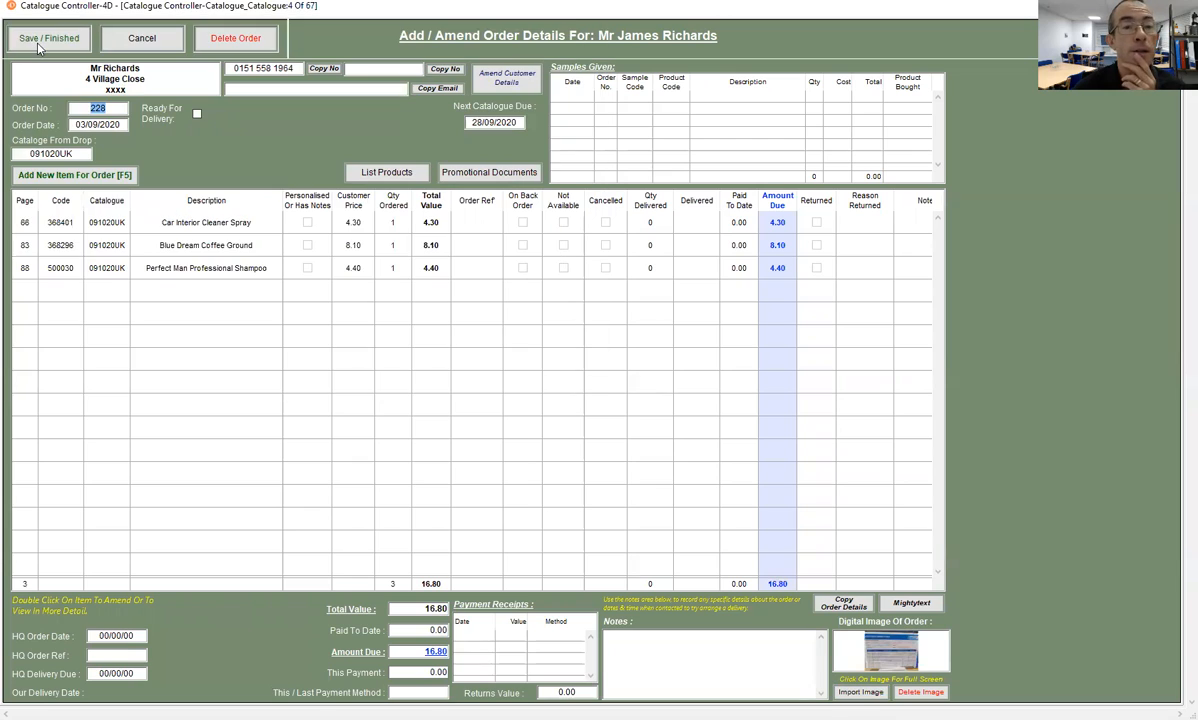
click(38, 42)
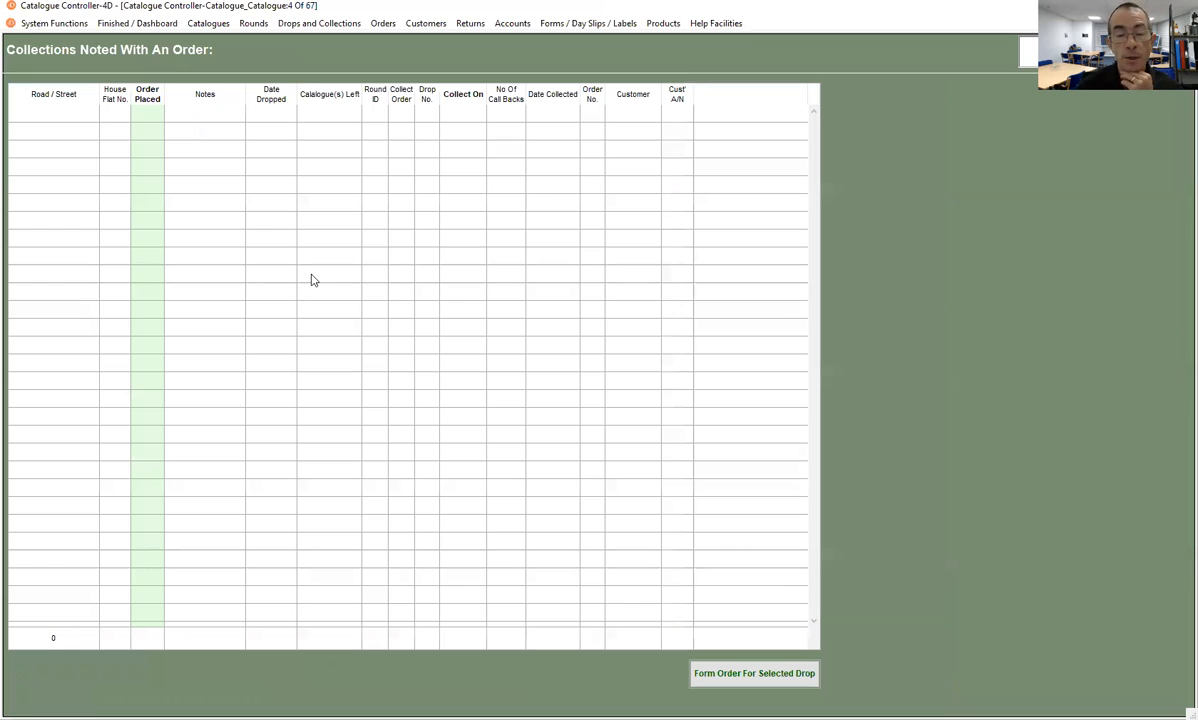
- Try to form an order without selecting a collection and dismiss the alert
click(710, 676)
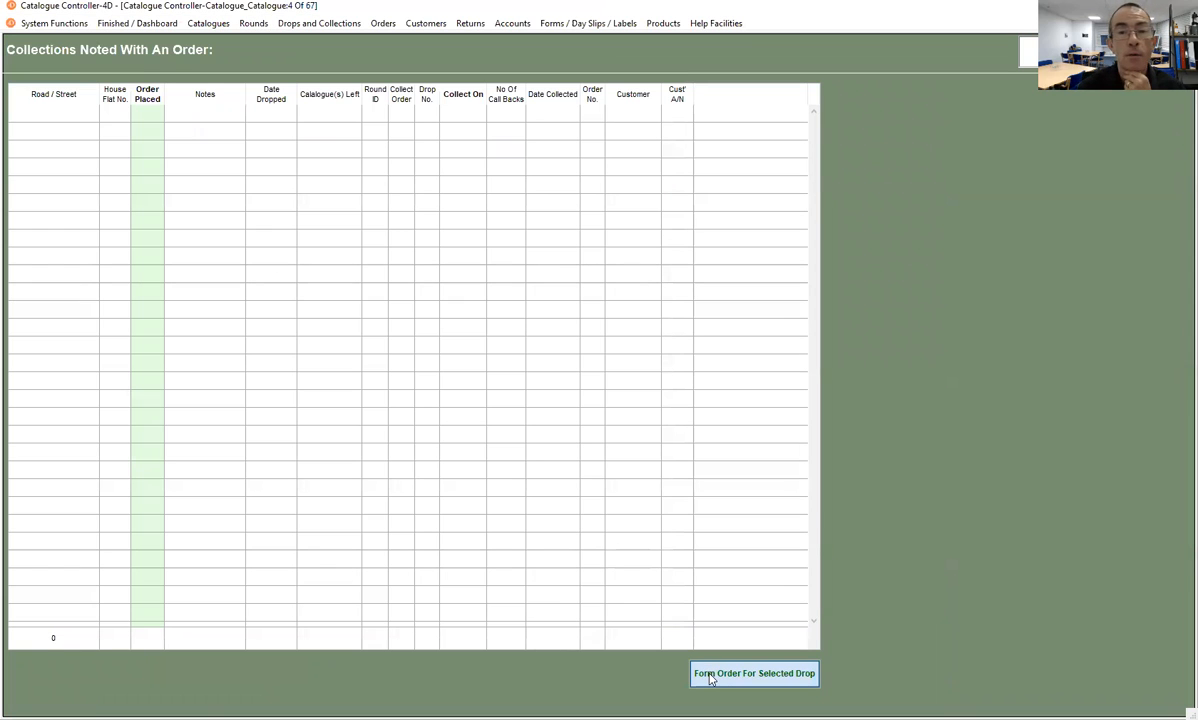
double_click(737, 327)
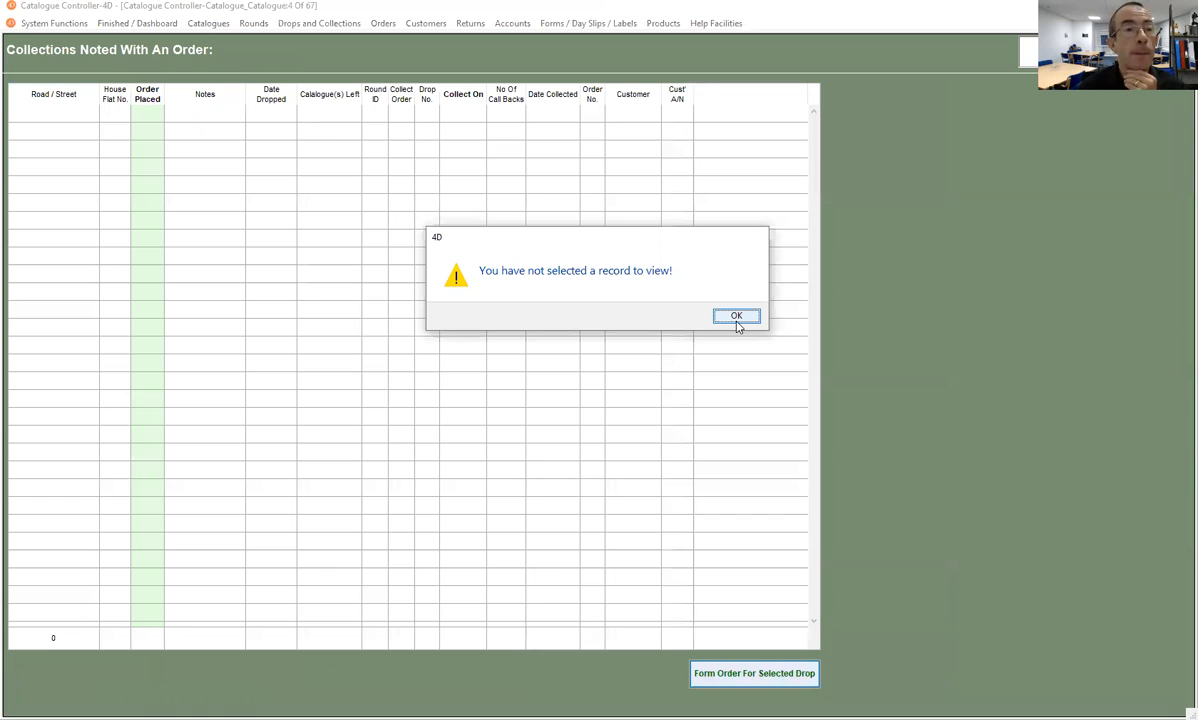
key(Return)
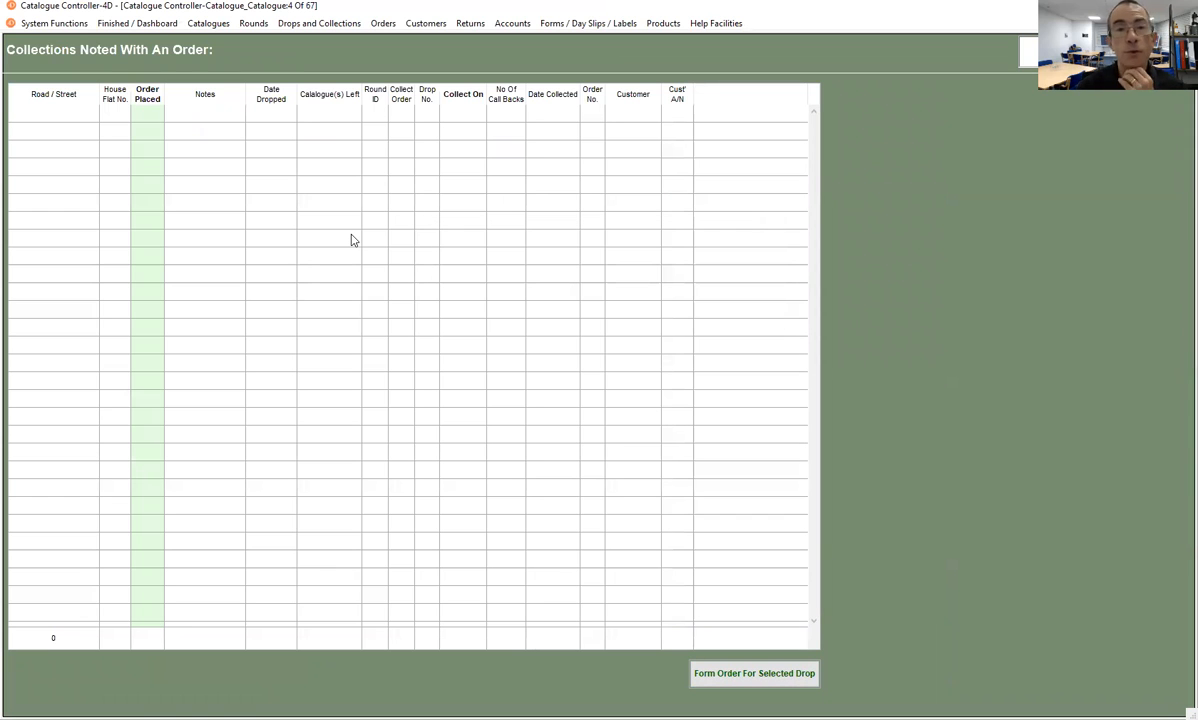
- List the orders received this week
click(382, 26)
mouse_move(389, 45)
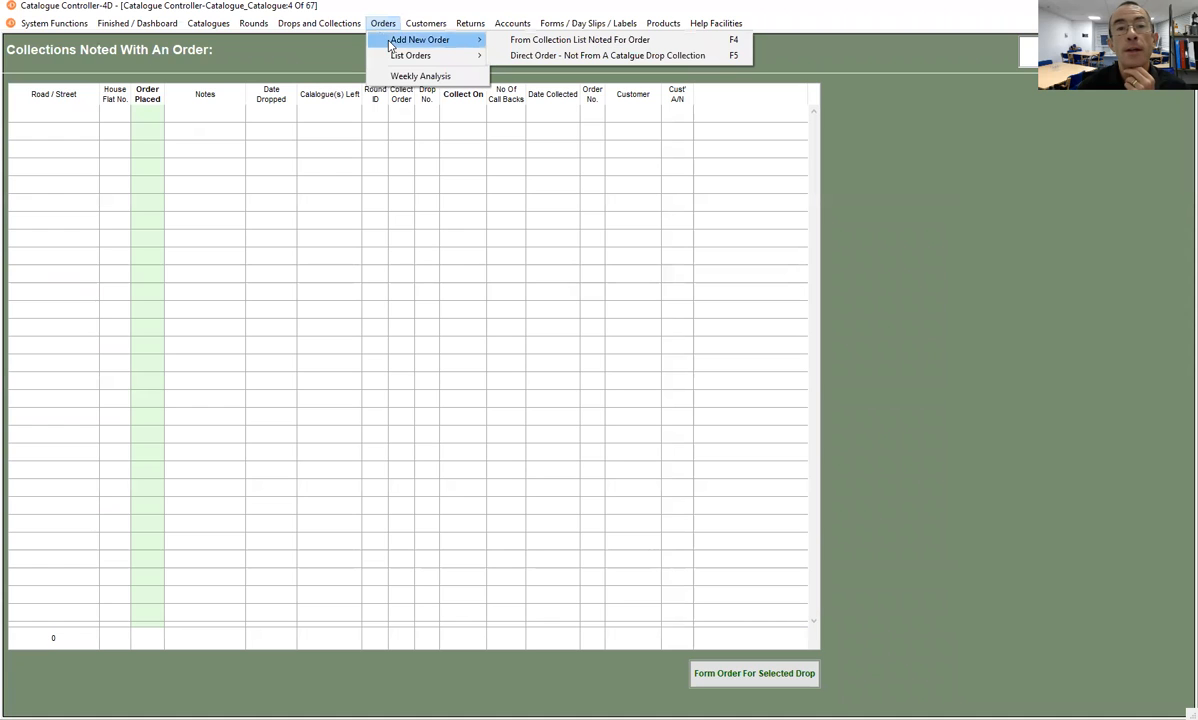
mouse_move(444, 57)
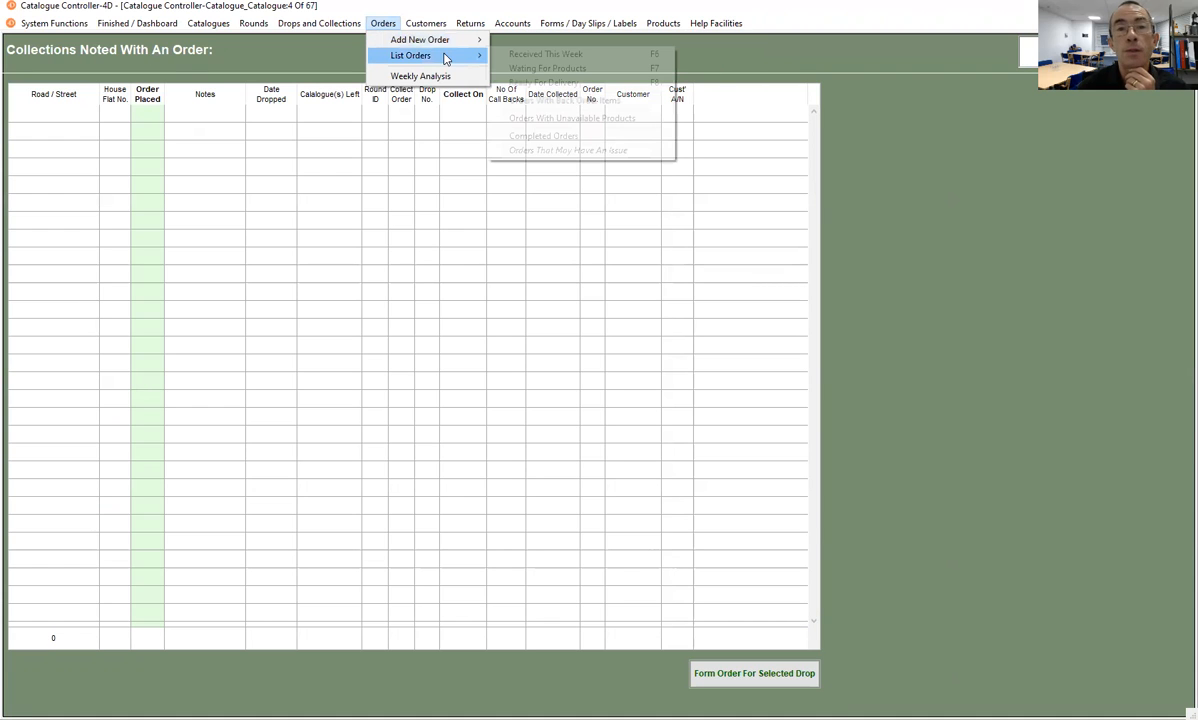
click(535, 56)
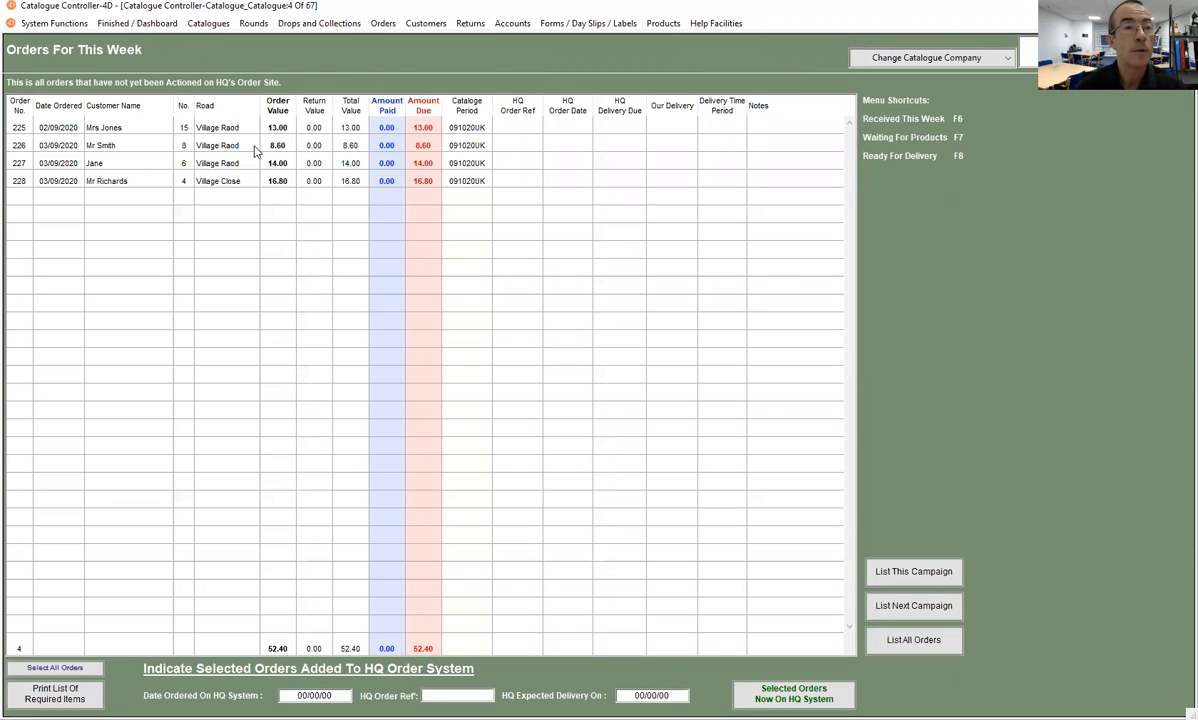
- View the third order from this week's list and again from the dashboard, closing it each time
double_click(139, 165)
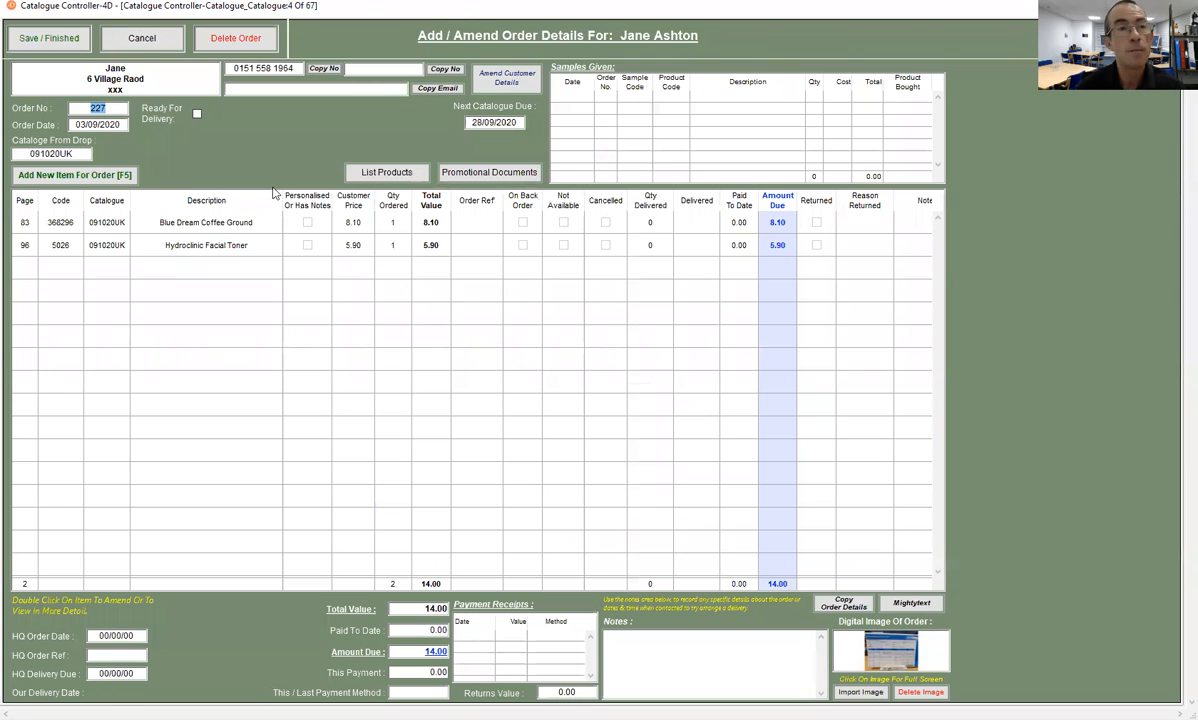
click(72, 40)
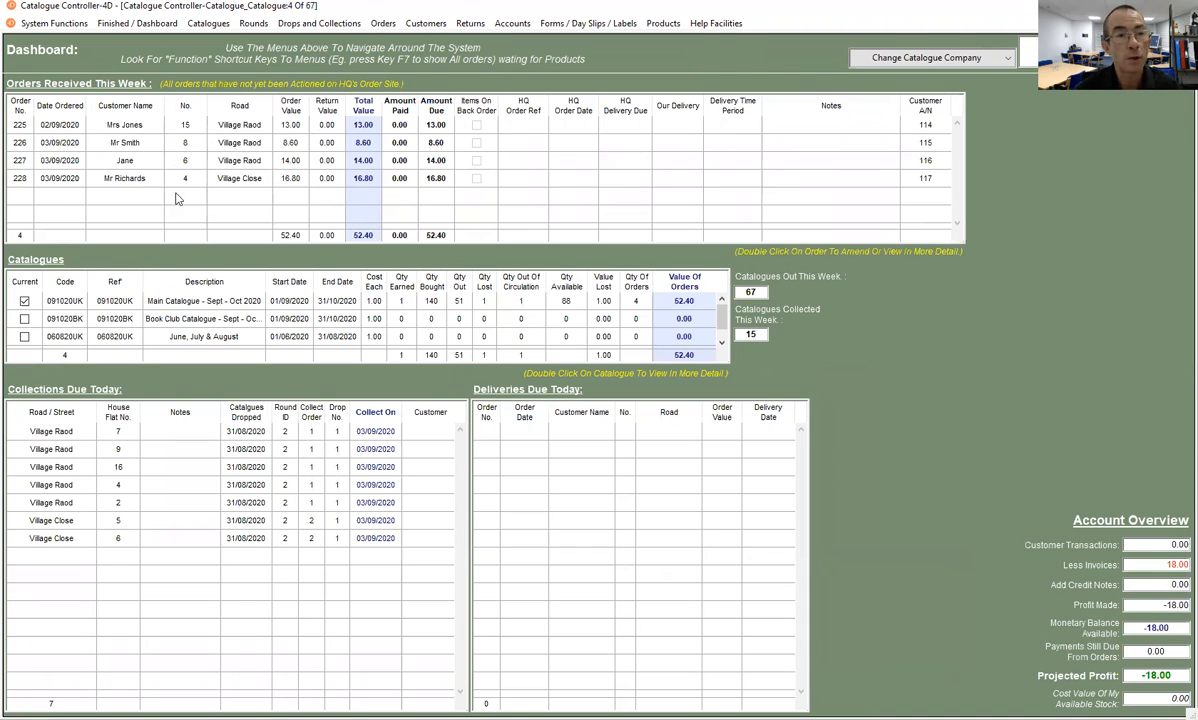
double_click(204, 162)
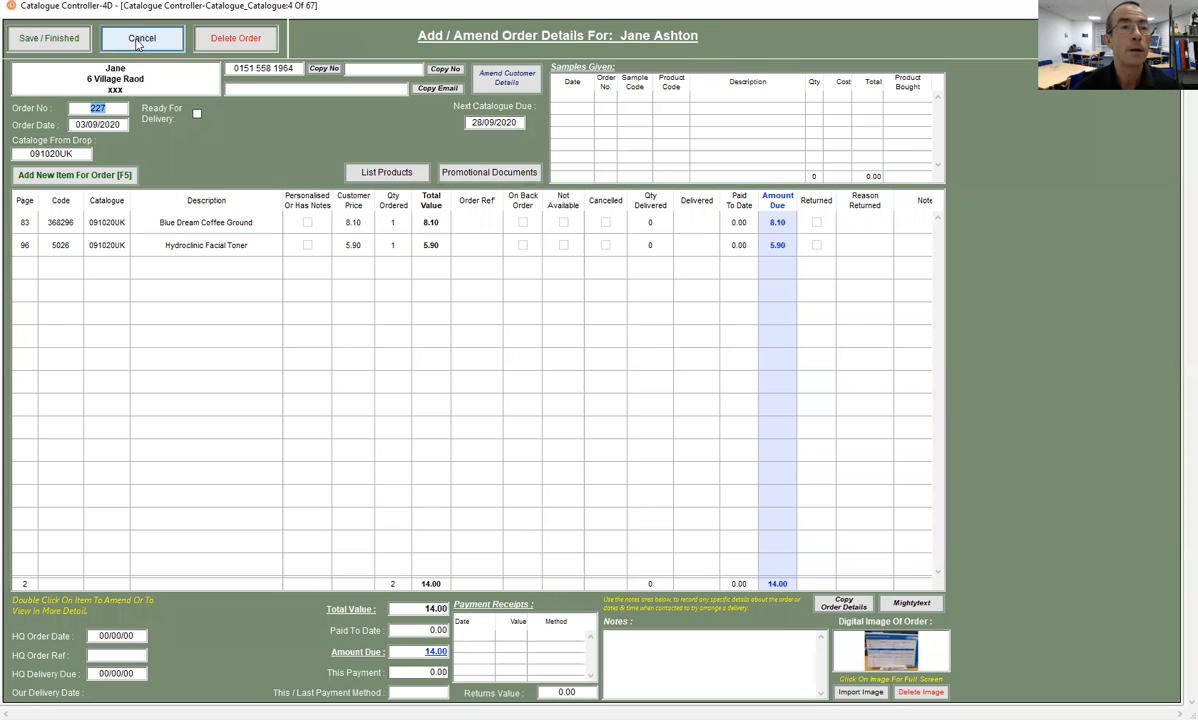
click(140, 40)
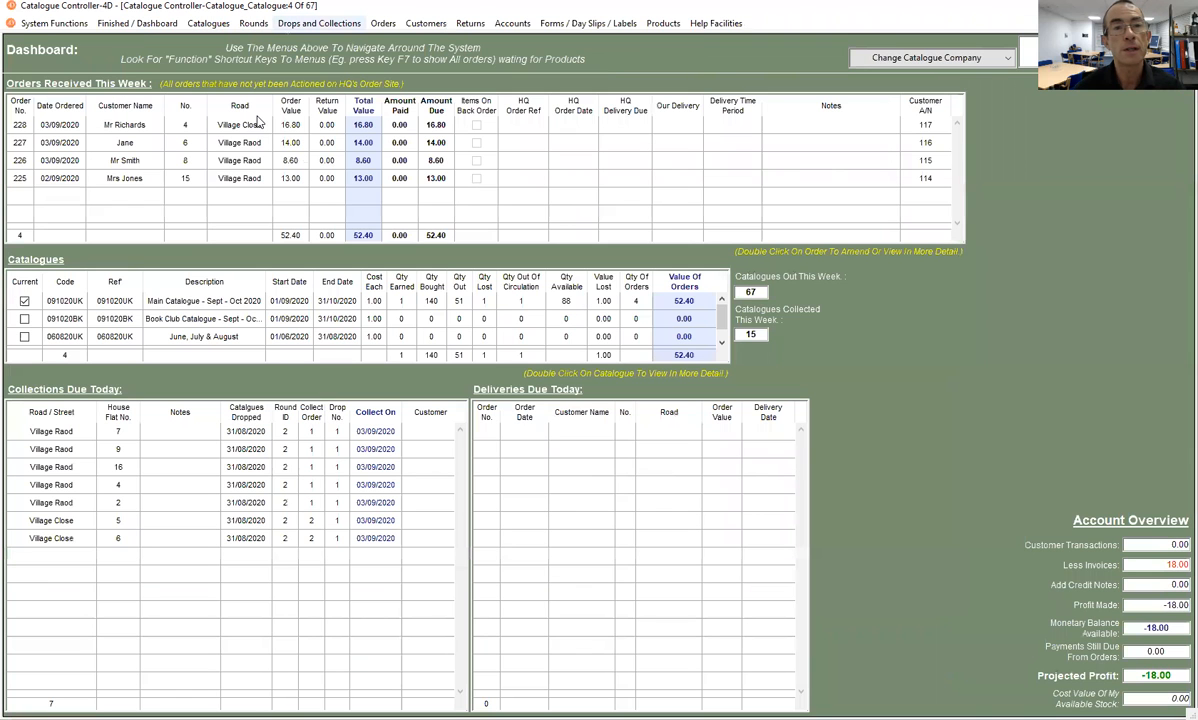
- List the orders waiting for products from HQ, and return to the refreshed list of orders received this week
mouse_move(368, 40)
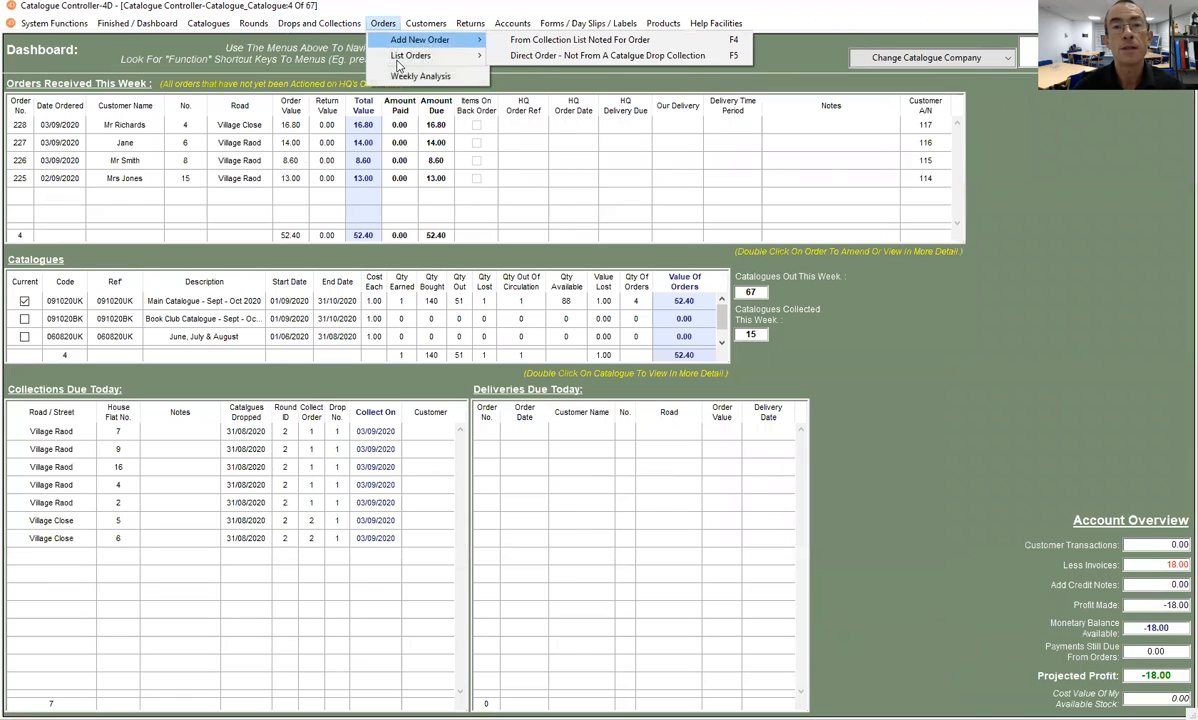
mouse_move(420, 56)
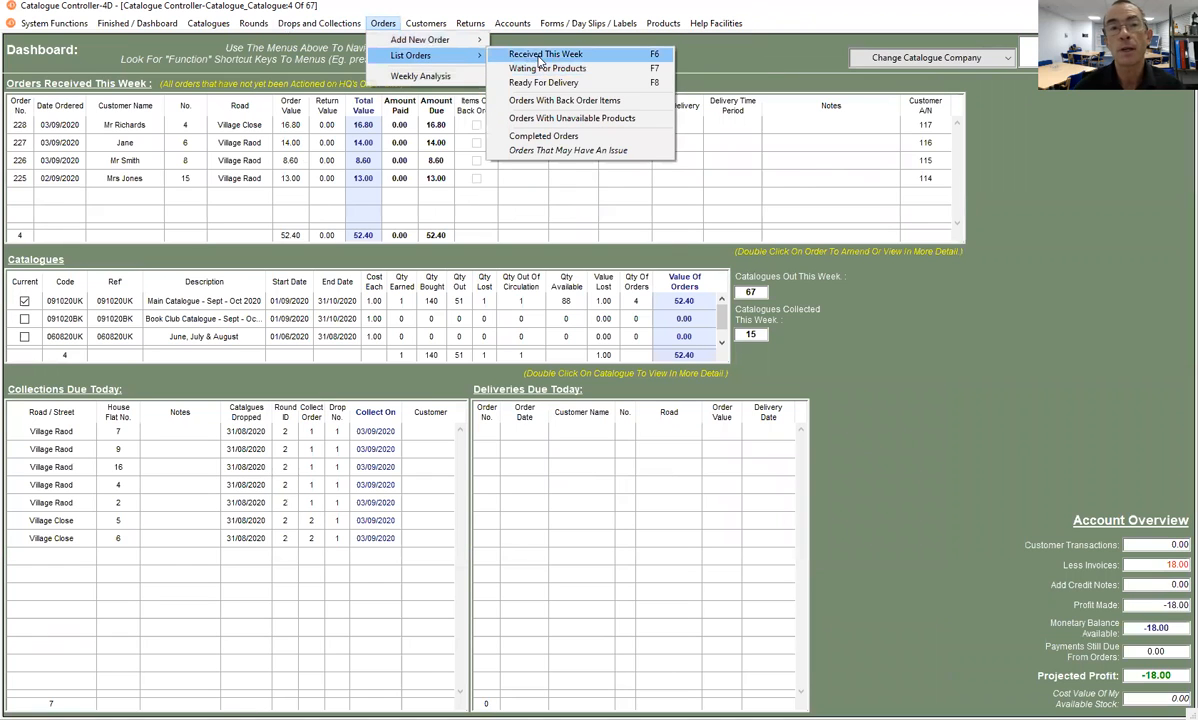
click(508, 68)
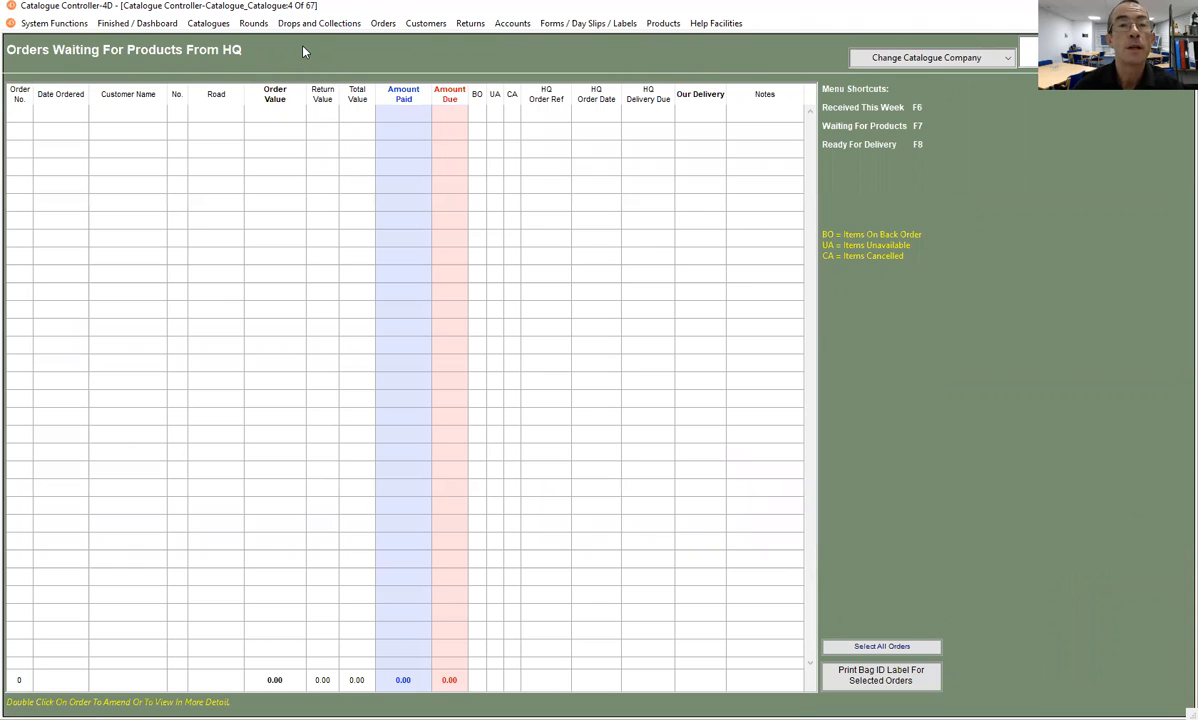
click(383, 23)
mouse_move(401, 40)
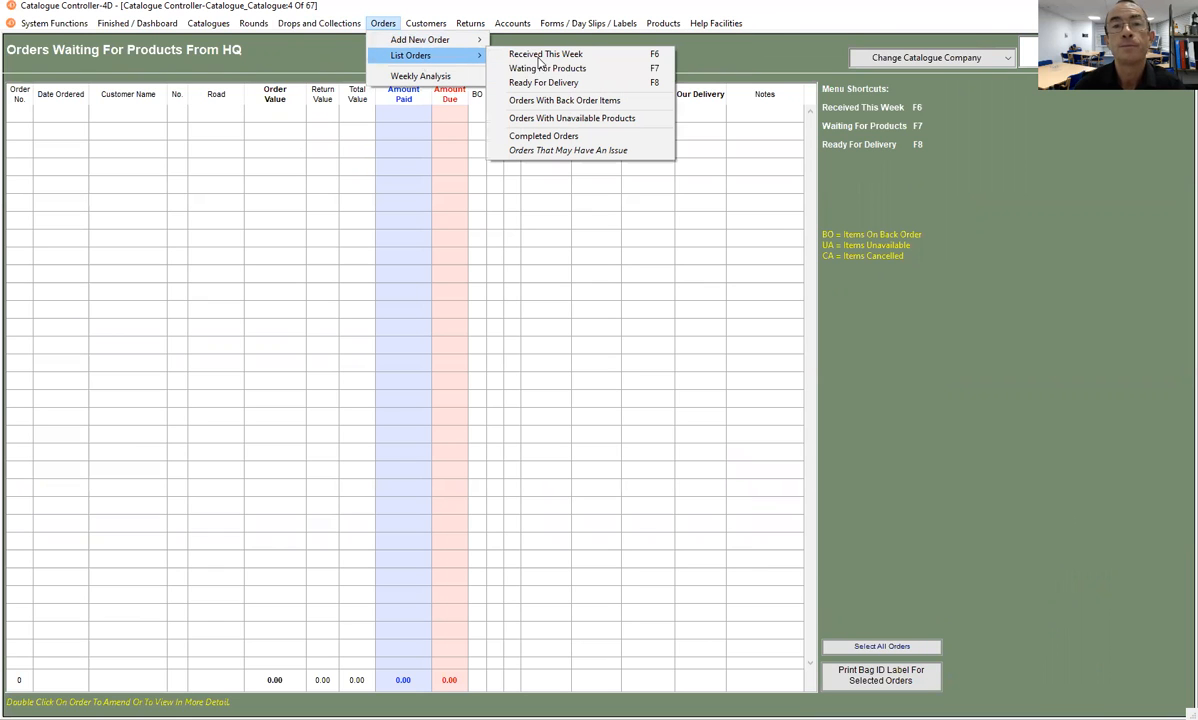
click(540, 57)
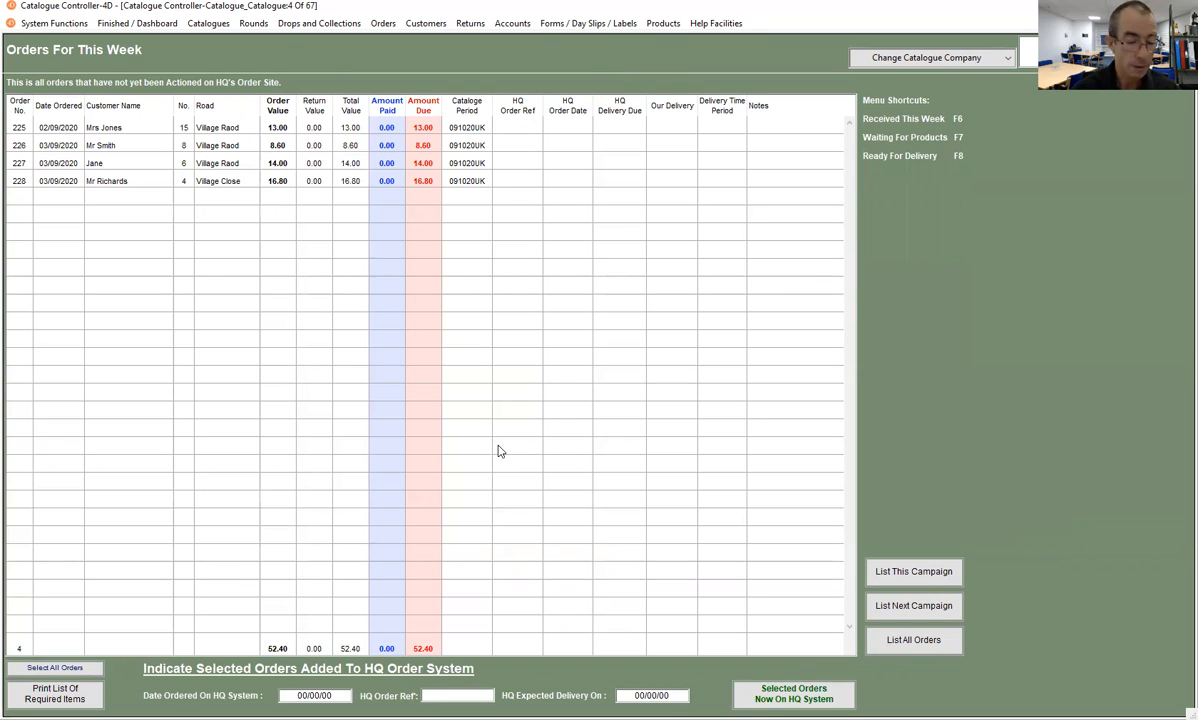
key(F6)
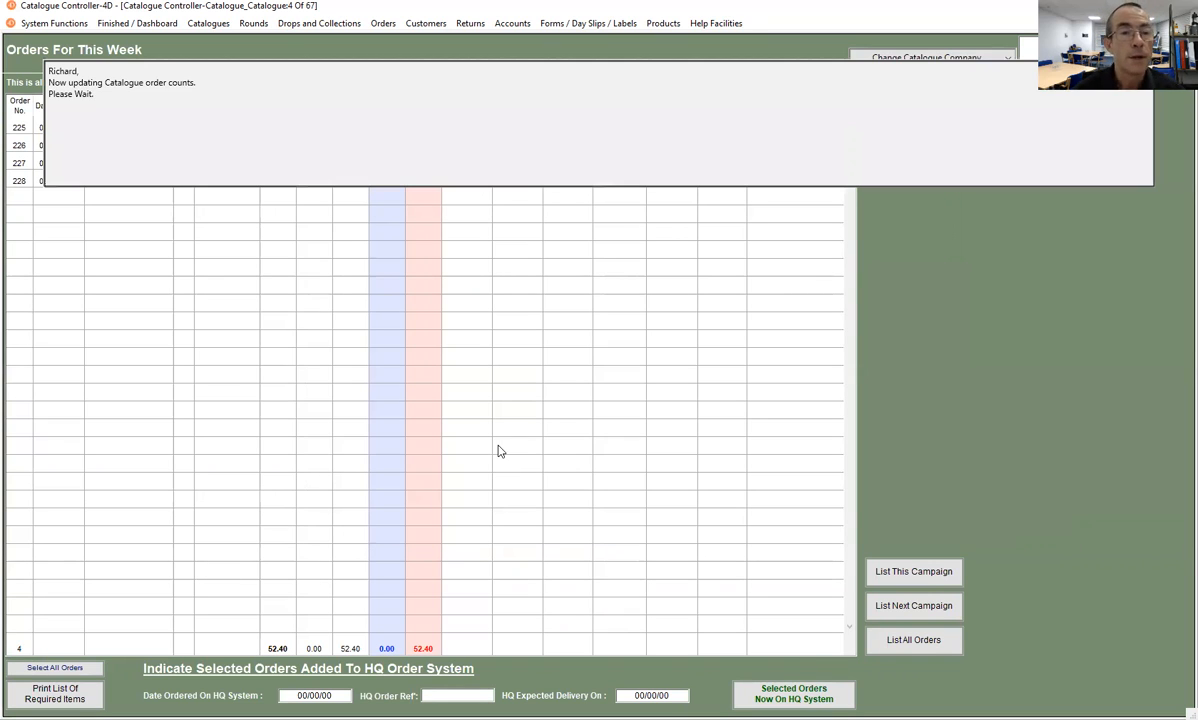